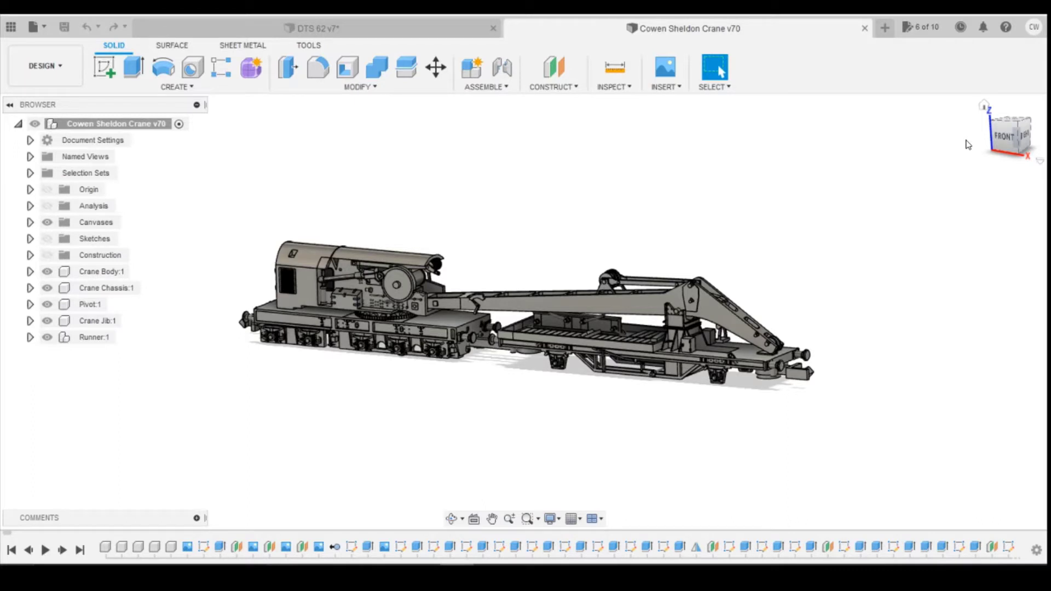
Create an internal standard component named Hook under the top-level crane assembly
left_click(1005, 136)
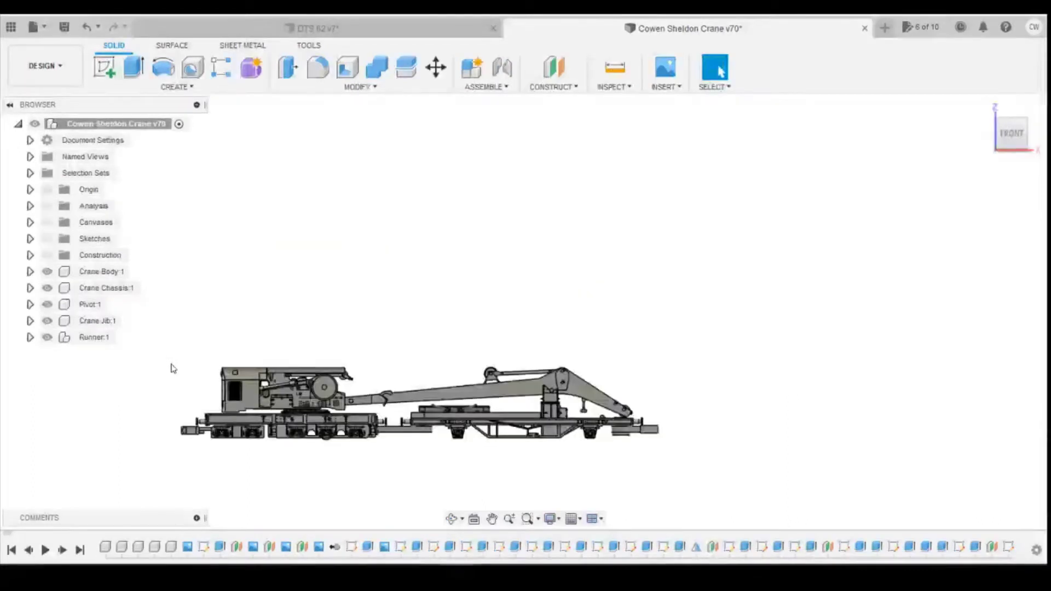
right_click(151, 127)
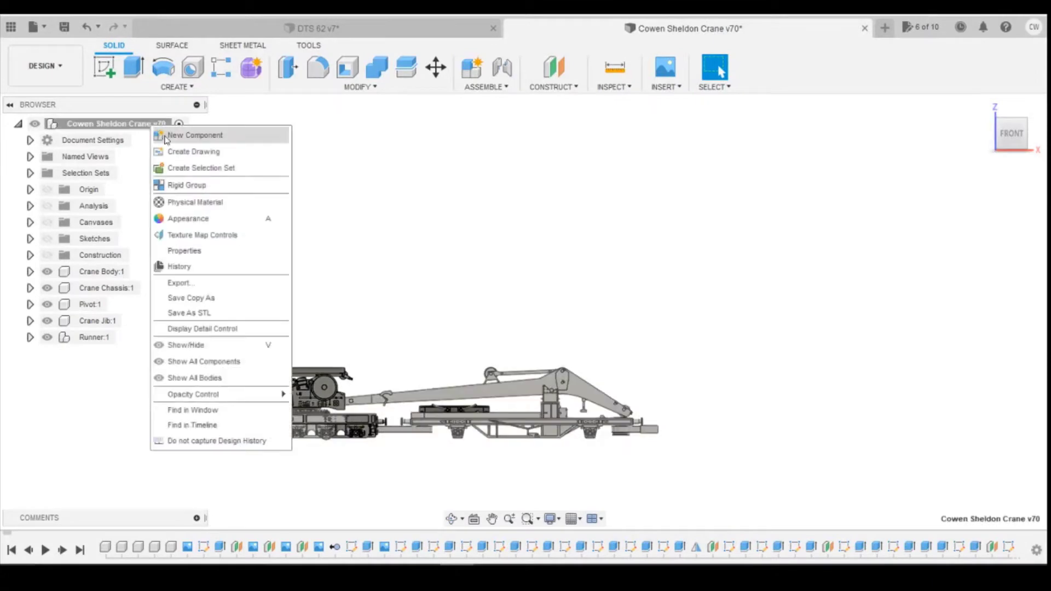
left_click(170, 135)
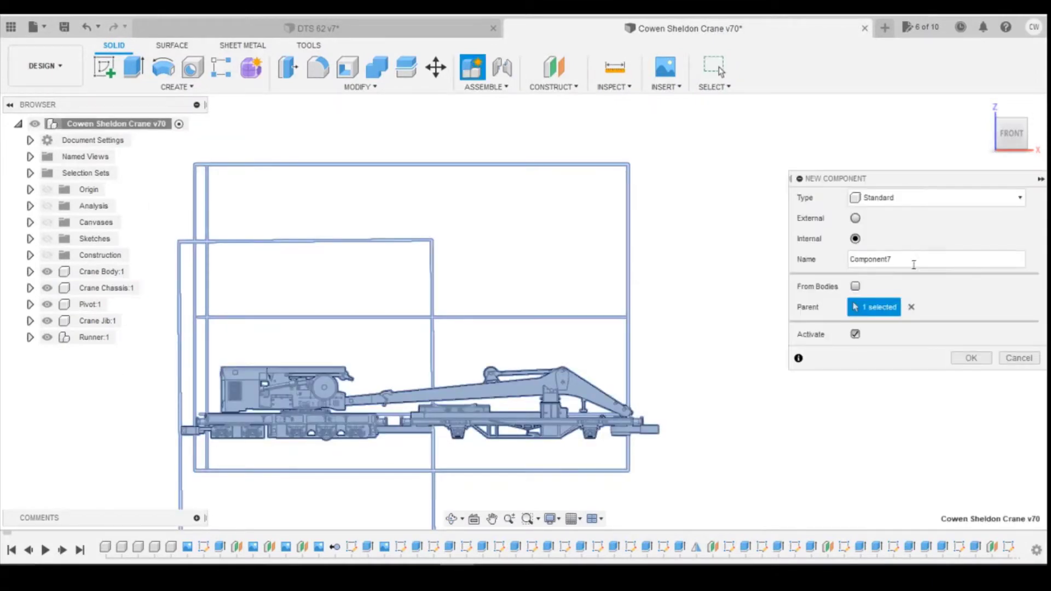
double_click(917, 259)
type("Hook")
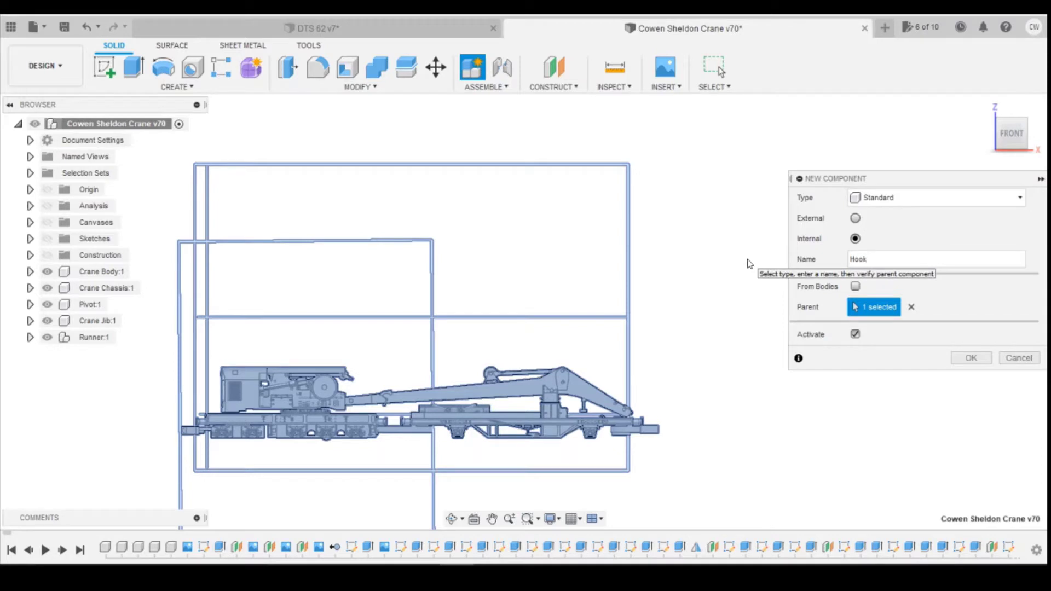
key("Return")
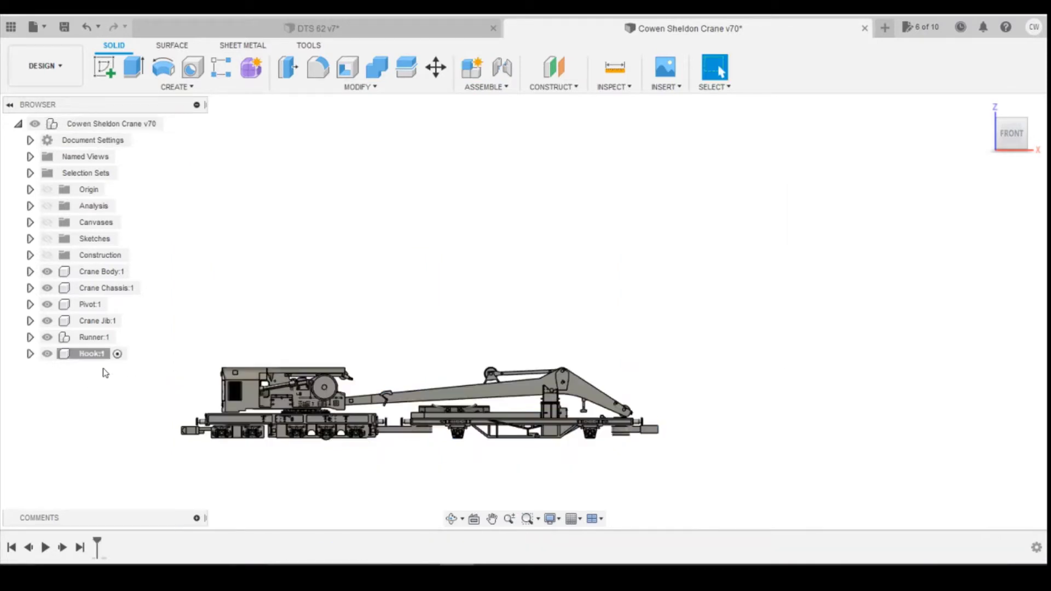
Show the first Cowans Sheldon 30T steam crane canvas behind the model
left_click(48, 223)
left_click(30, 223)
left_click(60, 240)
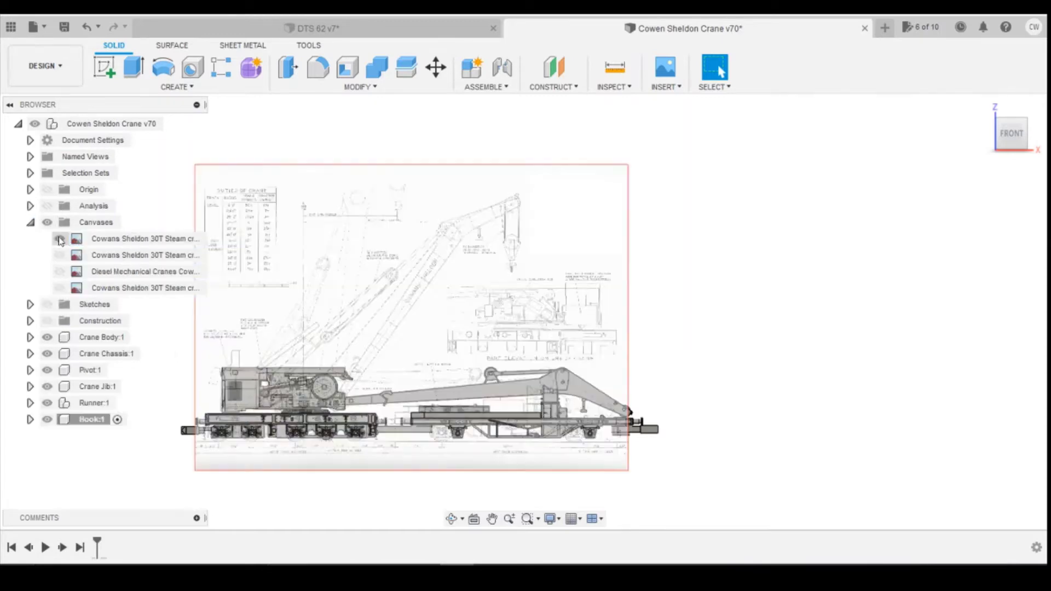
Examine the hook and pulley block in the crane drawing and in the Breakdown Crane Association gallery photo in the web browser
scroll(541, 263, "up", 10)
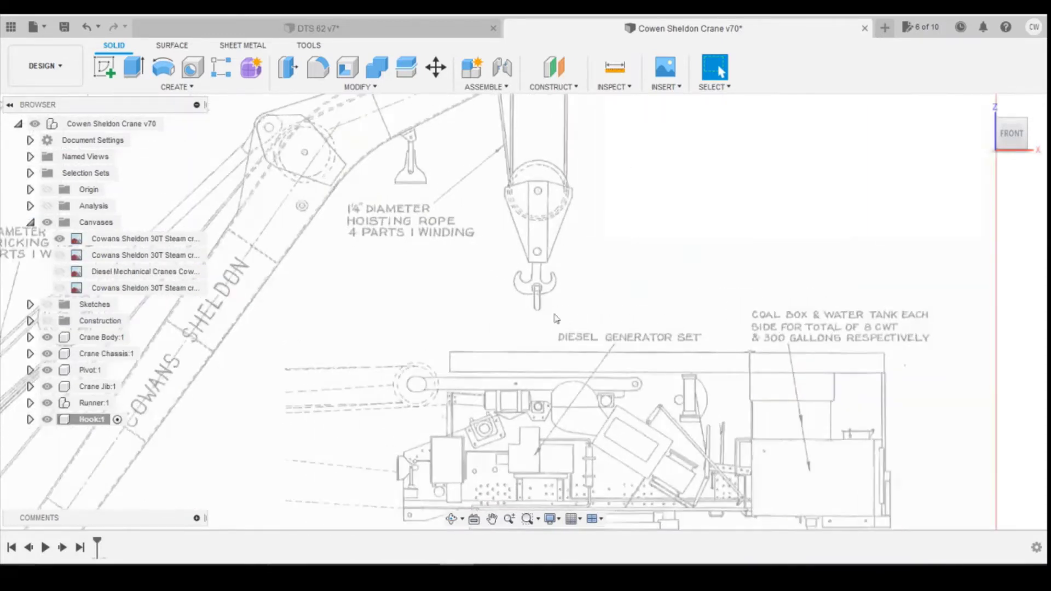
scroll(626, 295, "down", 1)
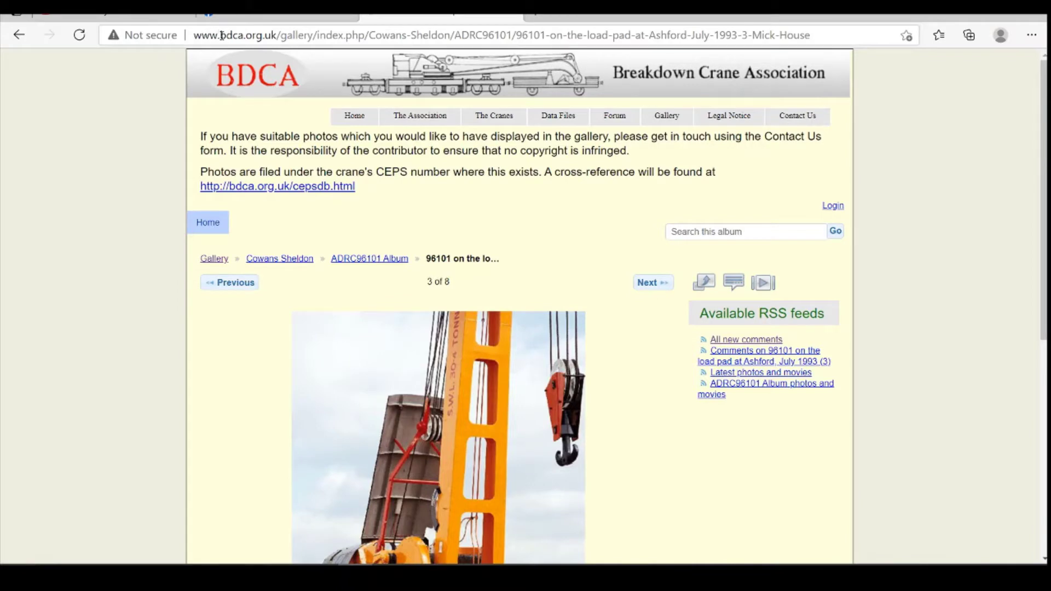
scroll(624, 186, "down", 3)
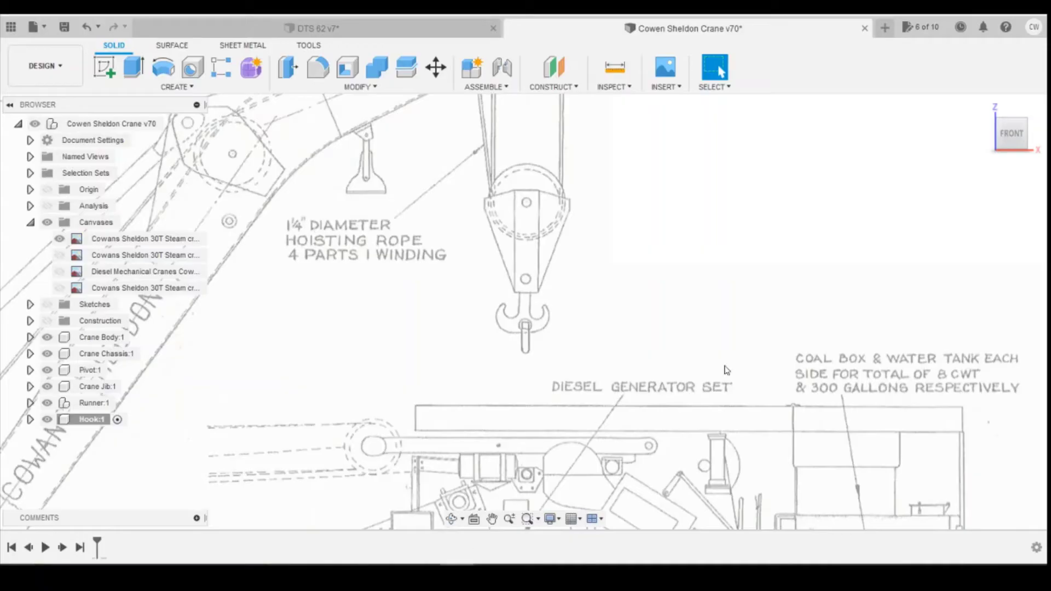
scroll(708, 298, "down", 2)
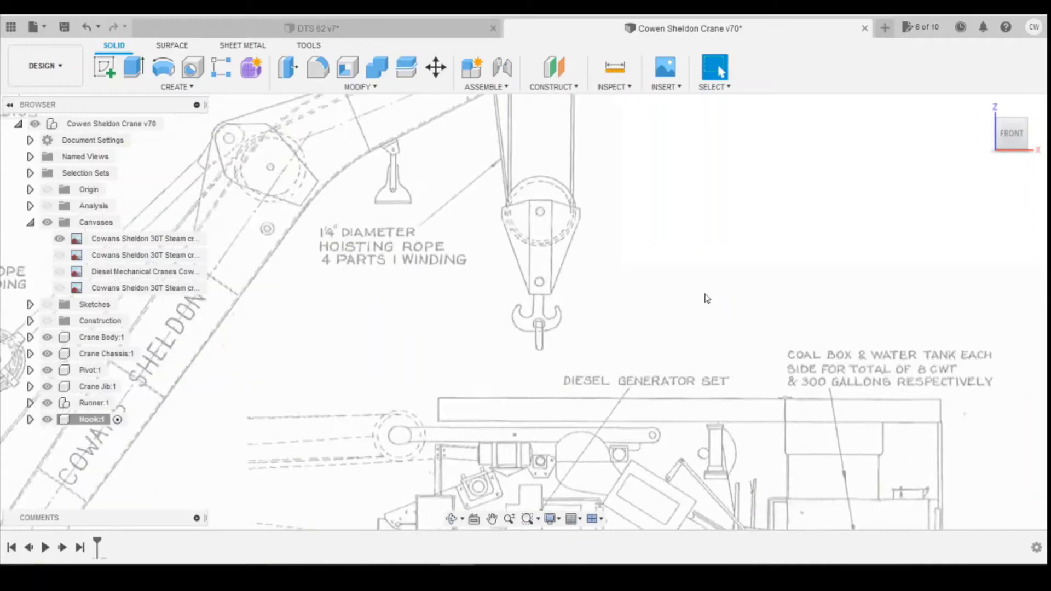
scroll(676, 277, "down", 5)
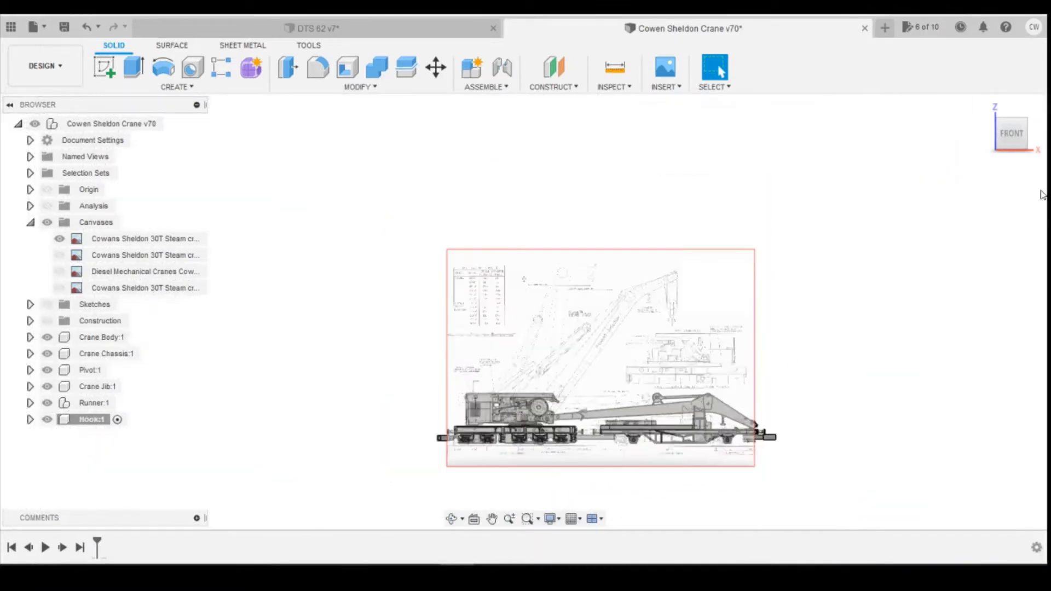
left_click_drag(1012, 134, 986, 165)
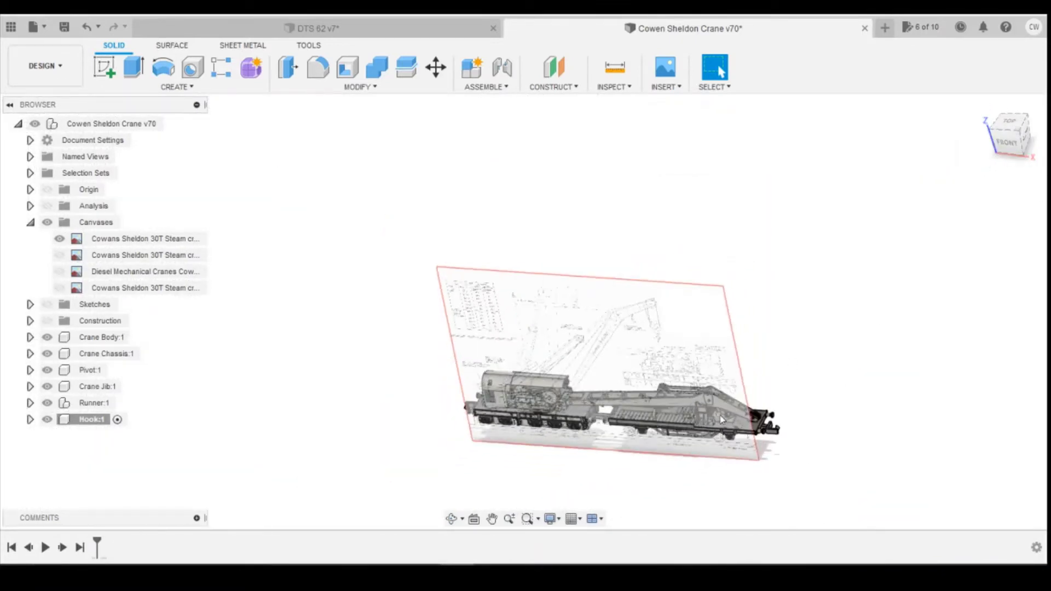
left_click(1006, 146)
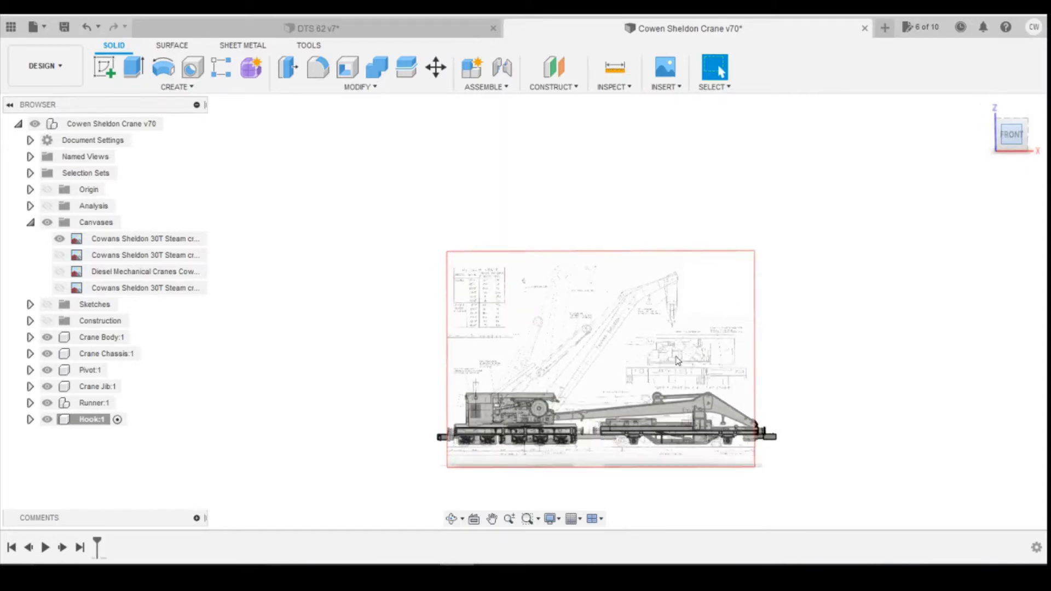
scroll(678, 360, "up", 10)
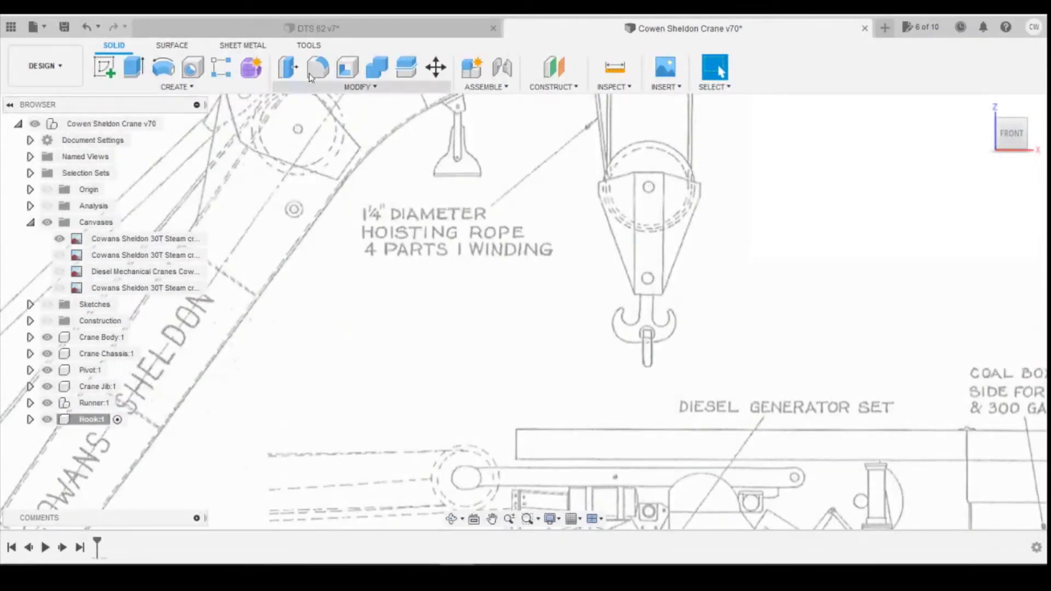
Start a sketch in the Hook component on the front origin plane
left_click(104, 66)
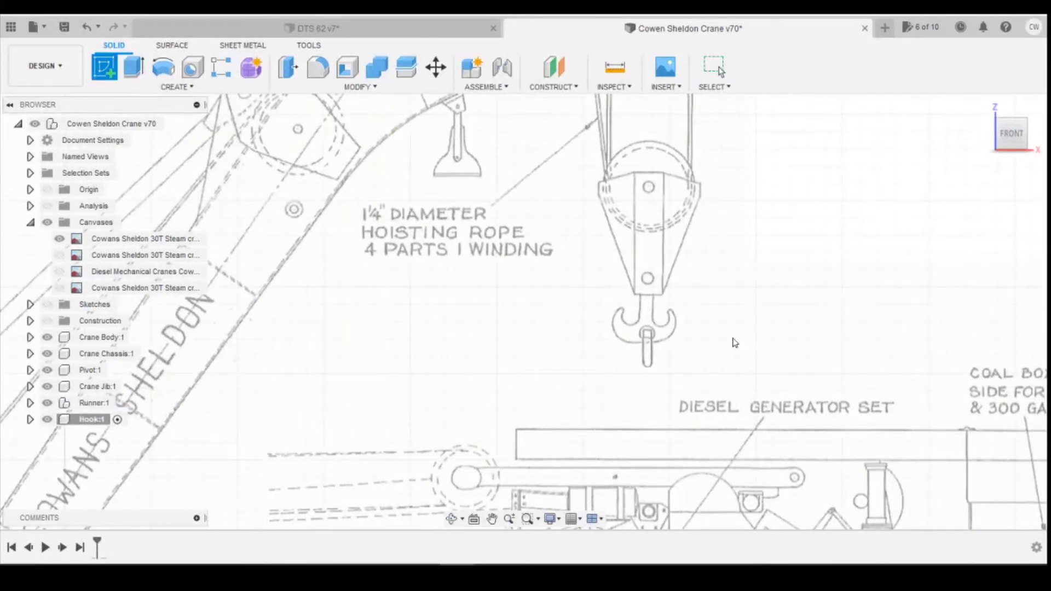
scroll(735, 343, "down", 5)
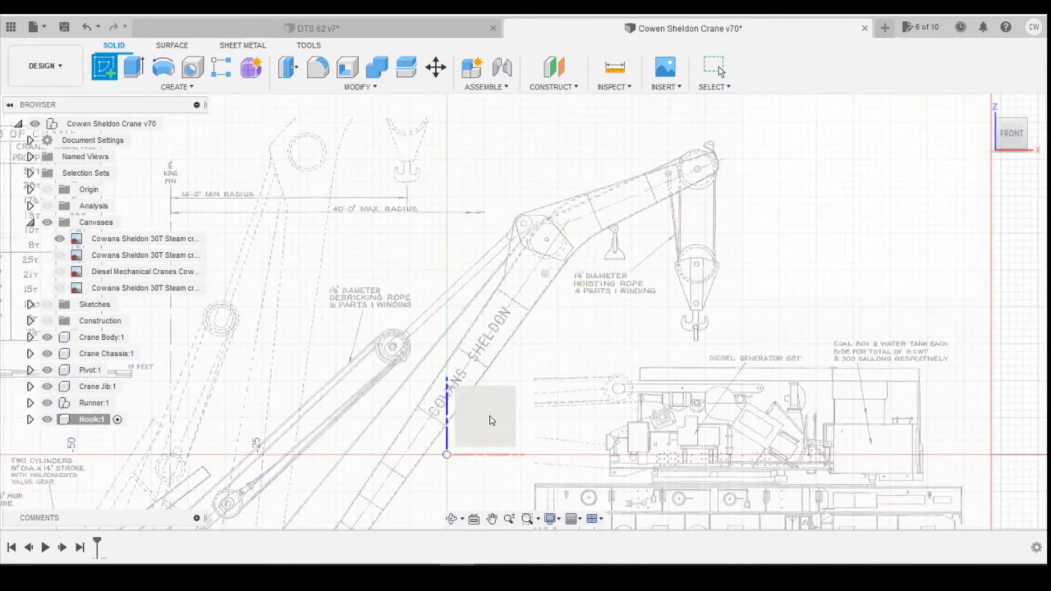
left_click(496, 425)
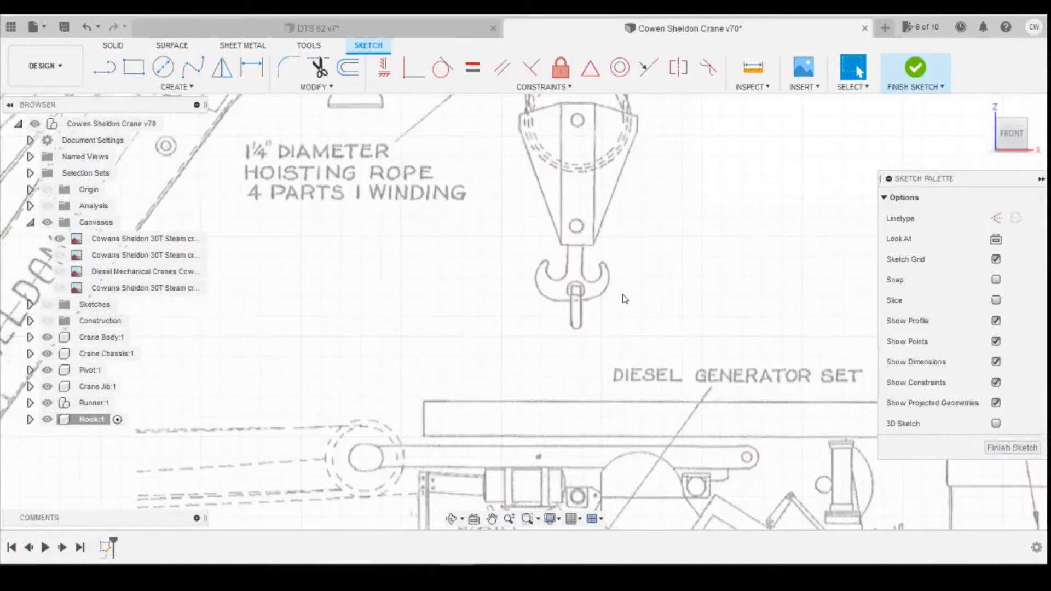
Try a horizontal line across the full lower edge of the pulley block and undo it
left_click(107, 68)
scroll(582, 255, "up", 4)
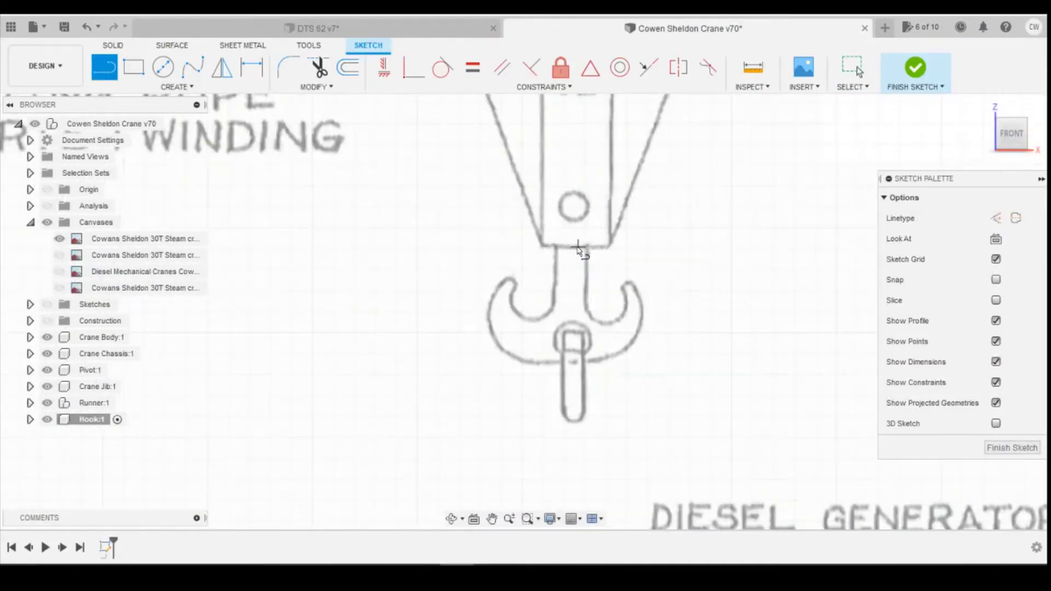
left_click(546, 245)
left_click(609, 247)
key("Escape")
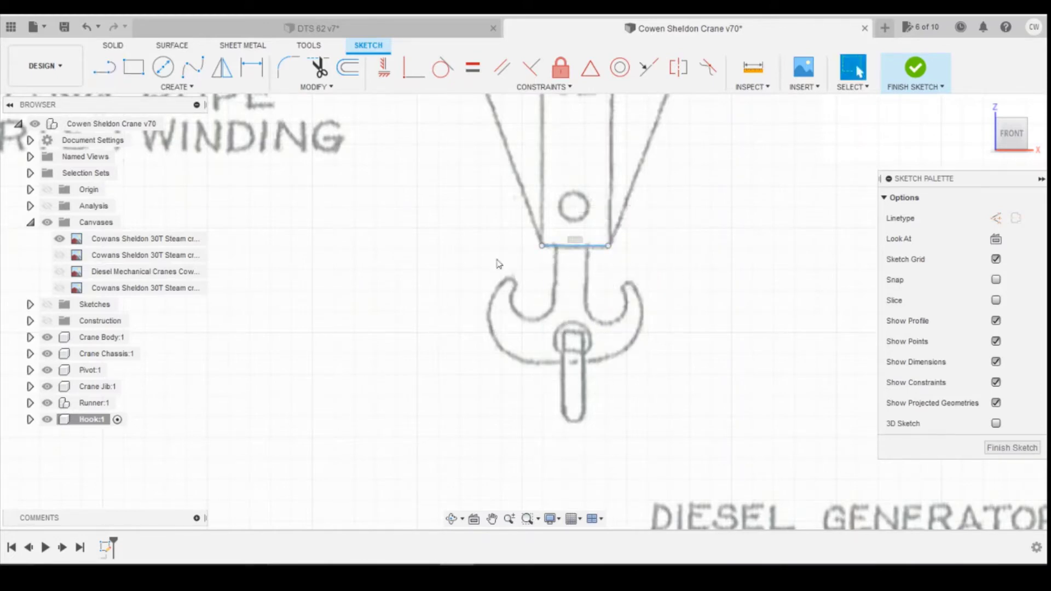
left_click(87, 31)
Sketch a horizontal line across the top of the hook's shank and a vertical centre line from its midpoint to the hook's bottom edge
left_click(104, 67)
scroll(573, 248, "up", 2)
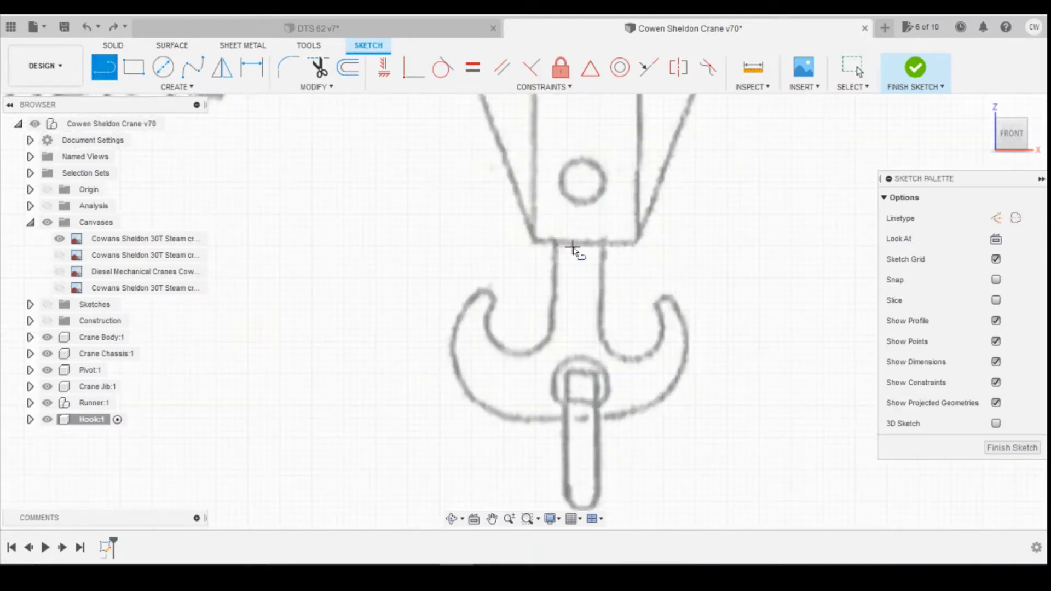
left_click(556, 242)
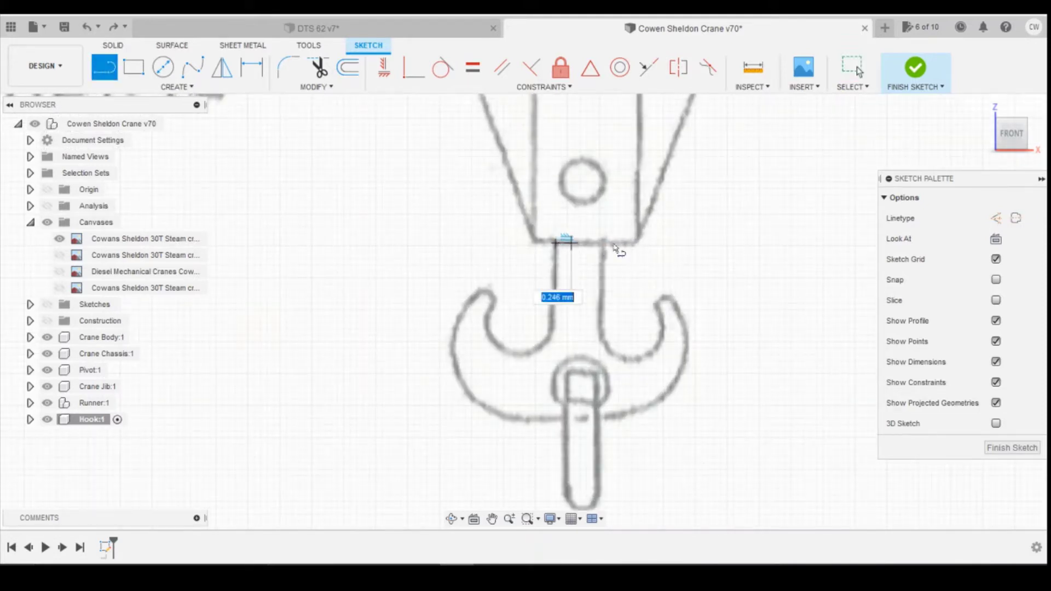
left_click(603, 243)
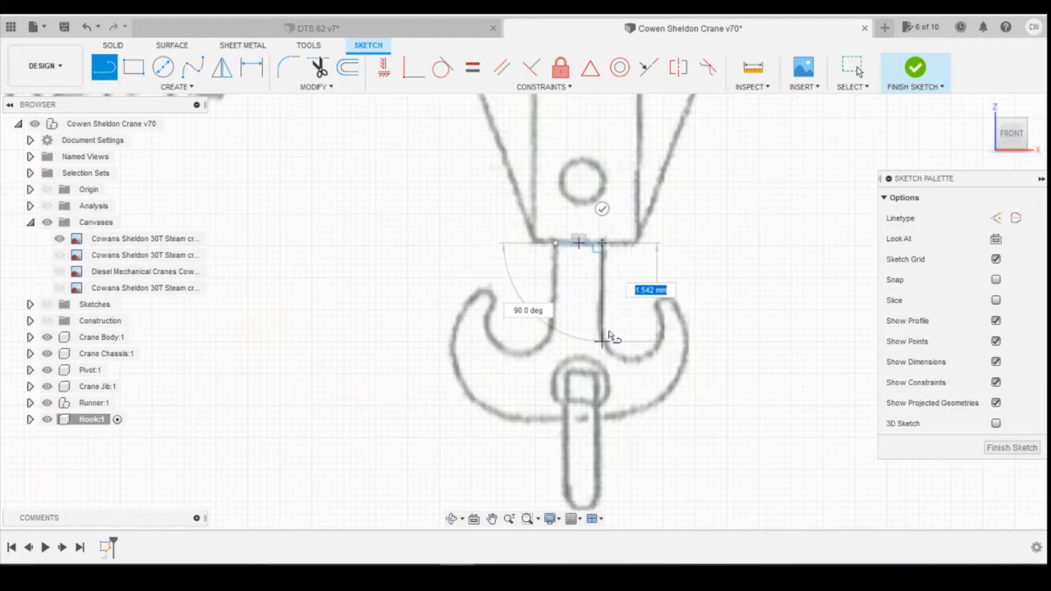
key("Escape")
key("l")
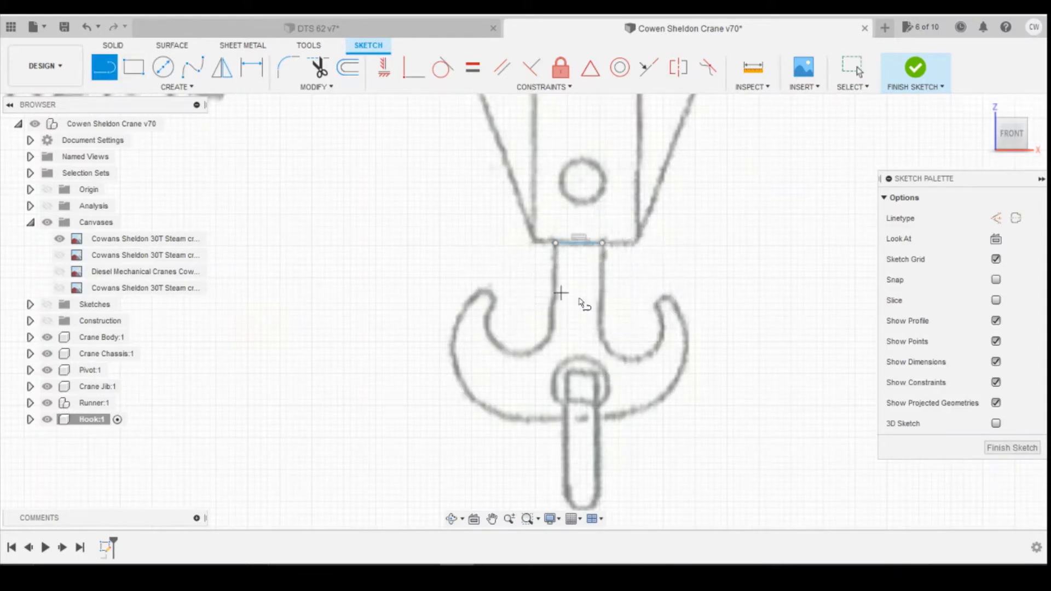
left_click(579, 243)
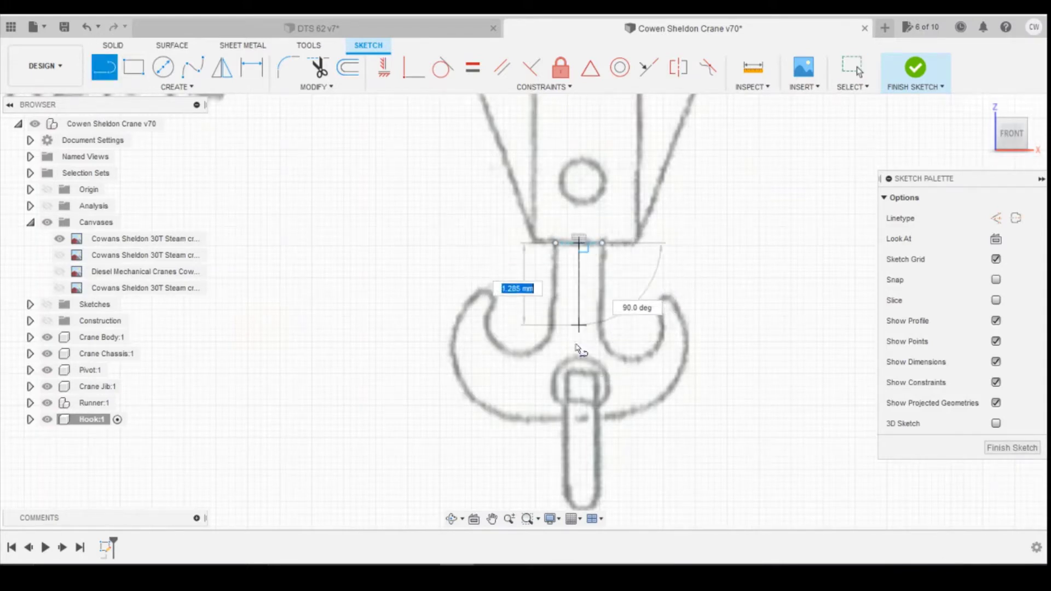
left_click(579, 420)
Trace the left half of the hook with a fit point spline, from the centre line's lower end around the tip to the shank's base
left_click(192, 66)
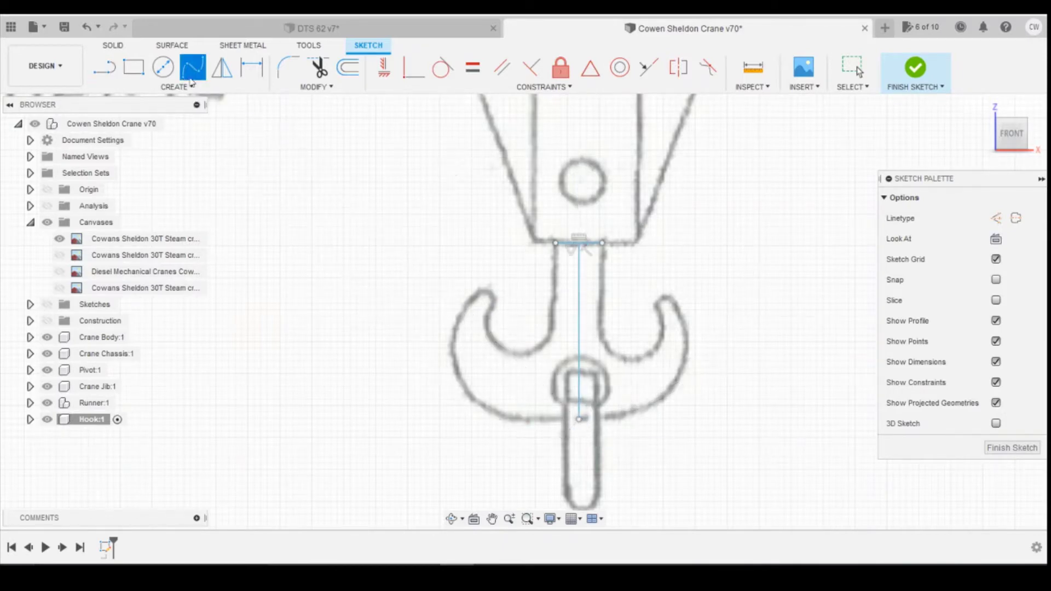
left_click(579, 419)
left_click(532, 421)
left_click(497, 412)
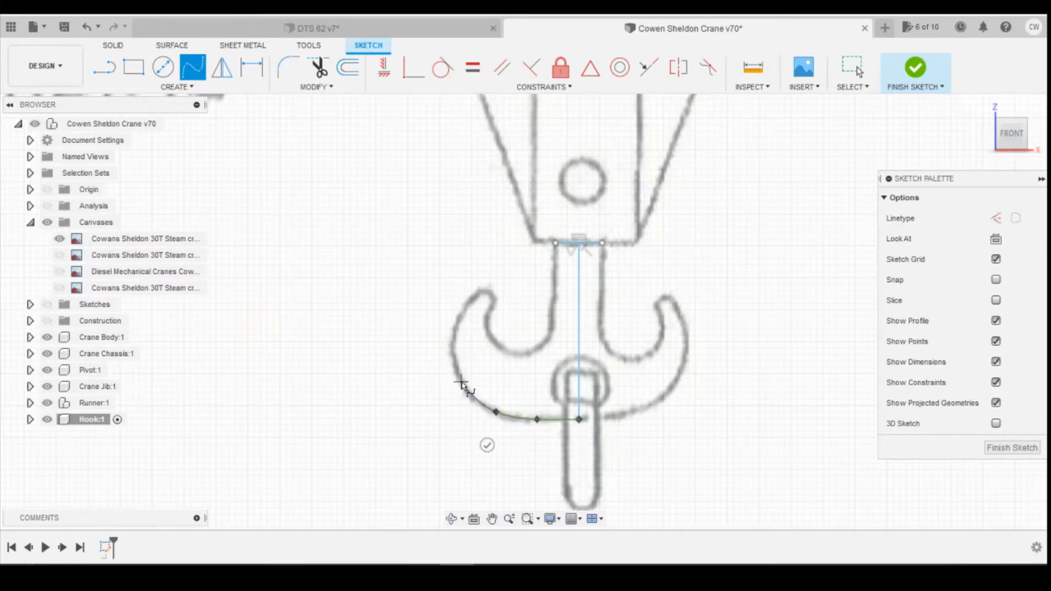
left_click(462, 382)
left_click(456, 330)
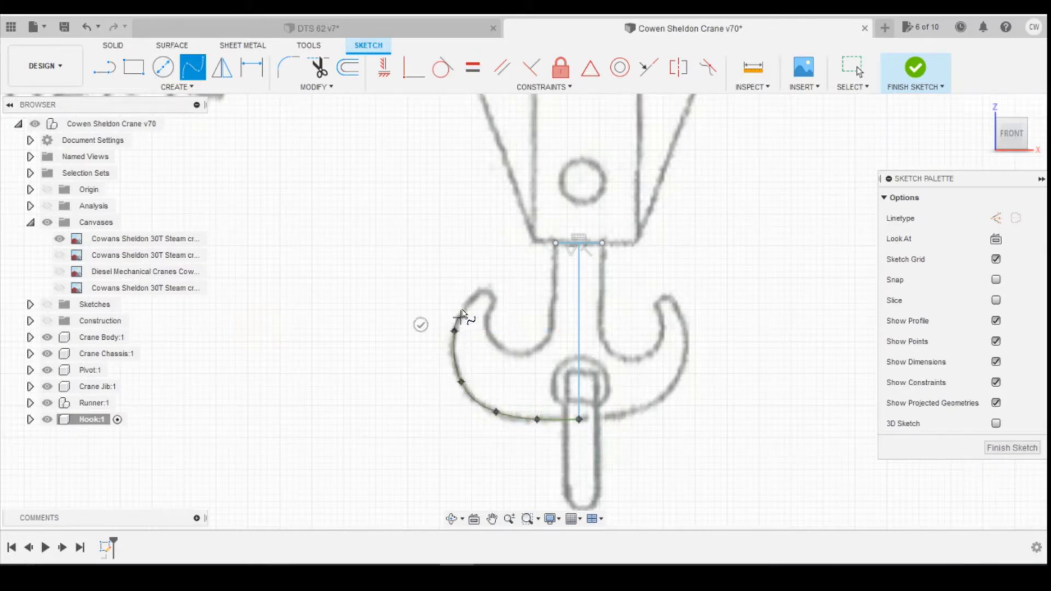
left_click(473, 299)
left_click(485, 293)
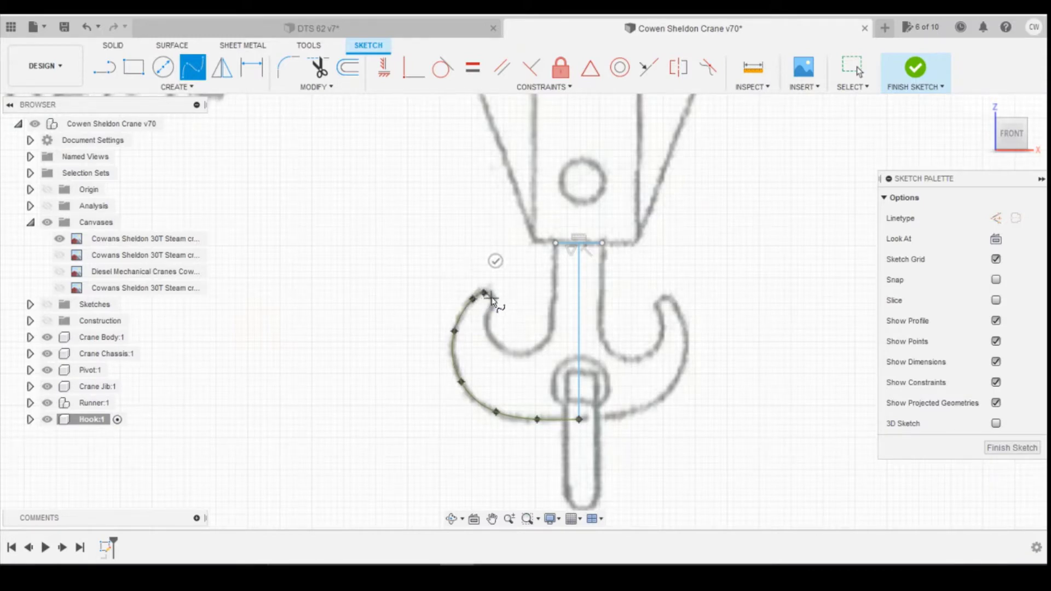
left_click(491, 297)
left_click(491, 308)
left_click(485, 318)
left_click(493, 340)
left_click(519, 353)
left_click(547, 340)
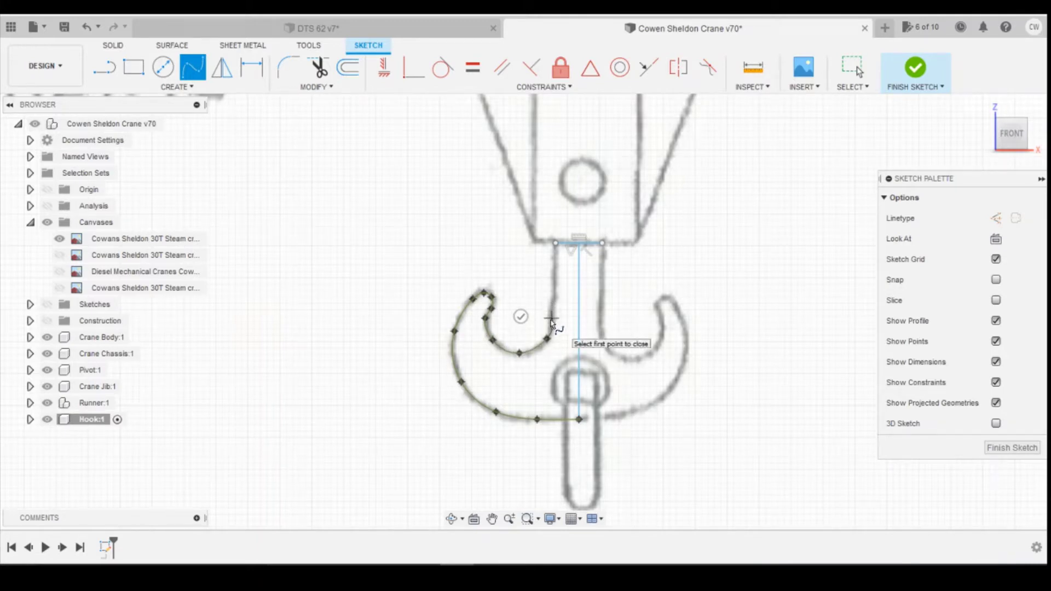
left_click(521, 317)
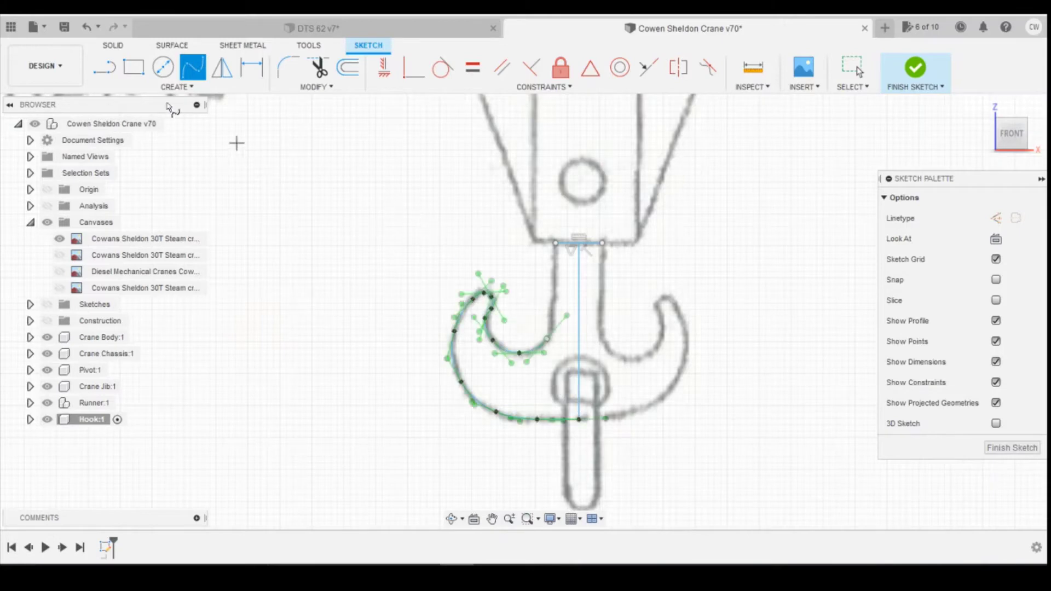
Sketch a vertical line about 1.4 mm long down the shank's left side from the left end of the top line
left_click(104, 67)
left_click(555, 242)
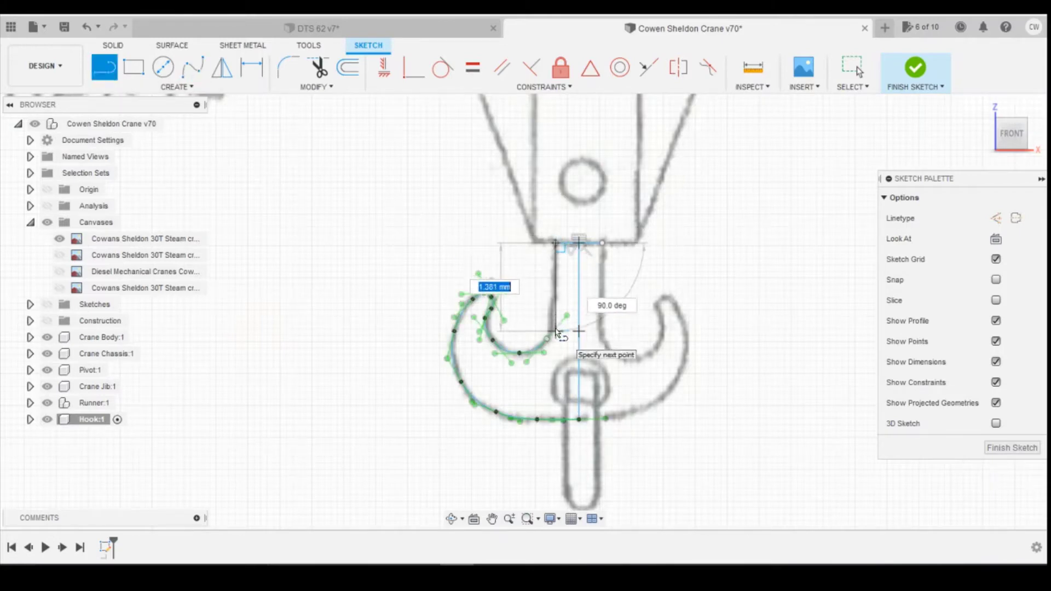
left_click(555, 331)
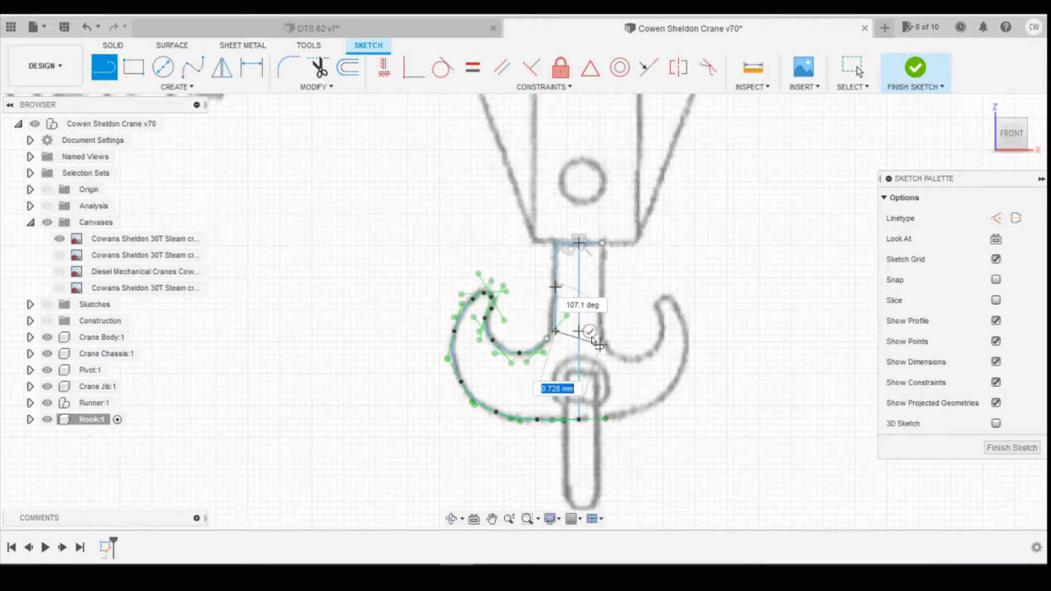
key("Escape")
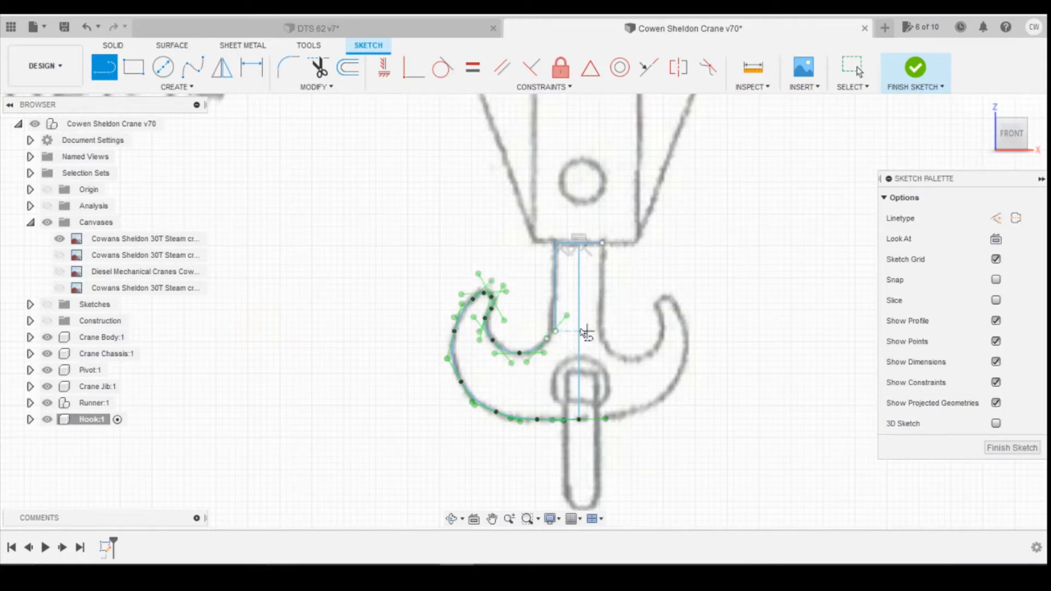
Close the gap between the hook spline's inner end and the lower end of the shank's left line with a short fit point spline
left_click(191, 69)
scroll(547, 364, "up", 6)
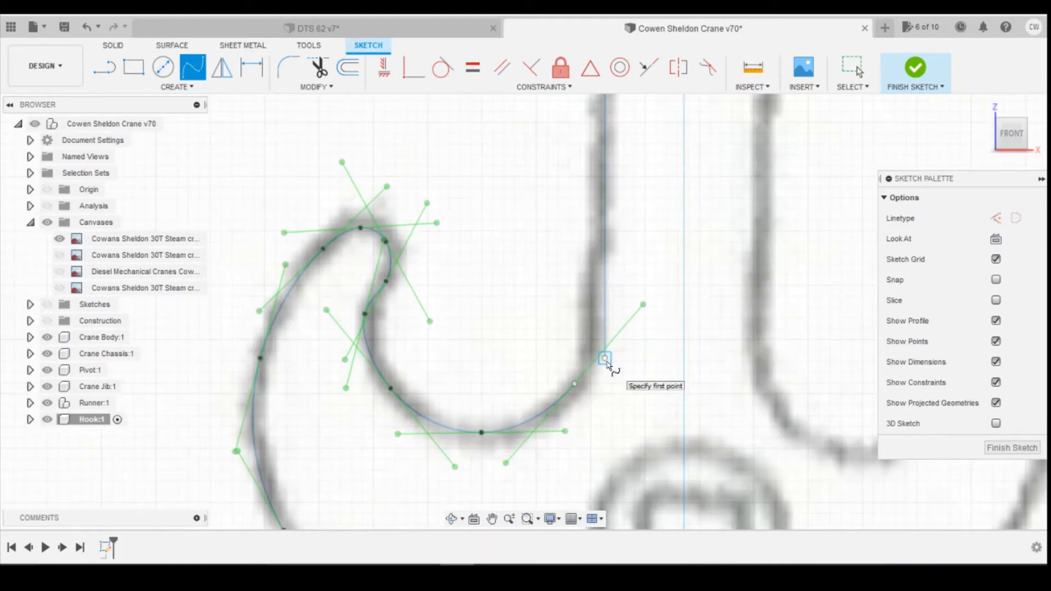
left_click(574, 383)
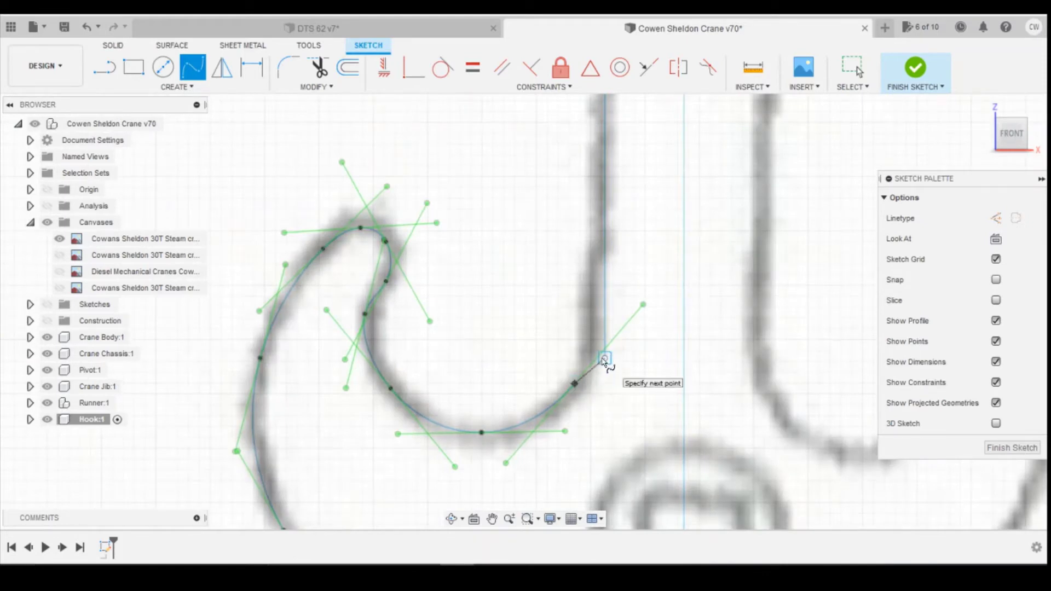
left_click(605, 359)
left_click(583, 333)
scroll(605, 391, "down", 2)
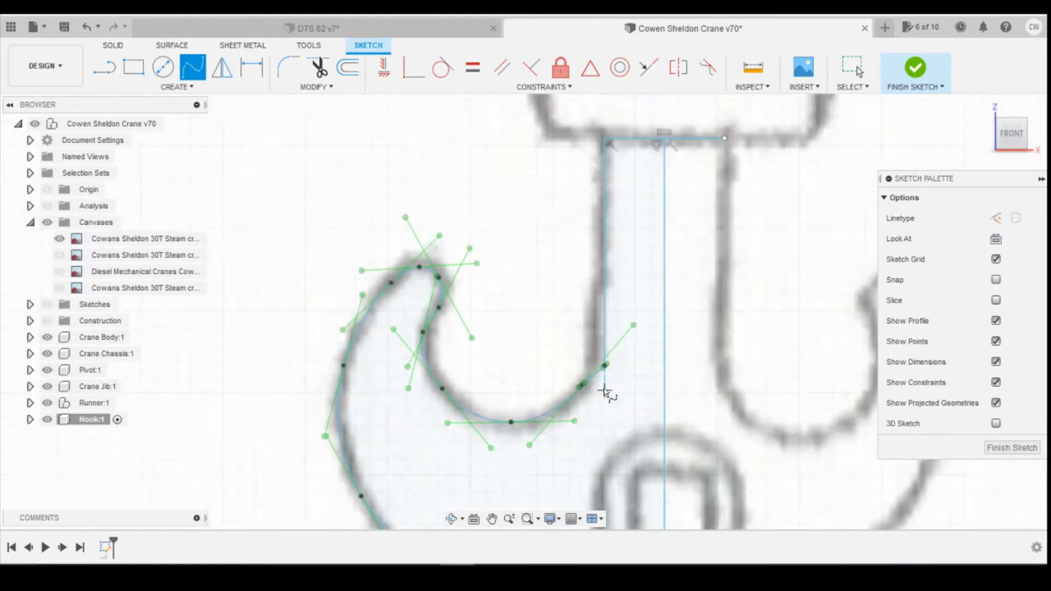
scroll(605, 391, "down", 2)
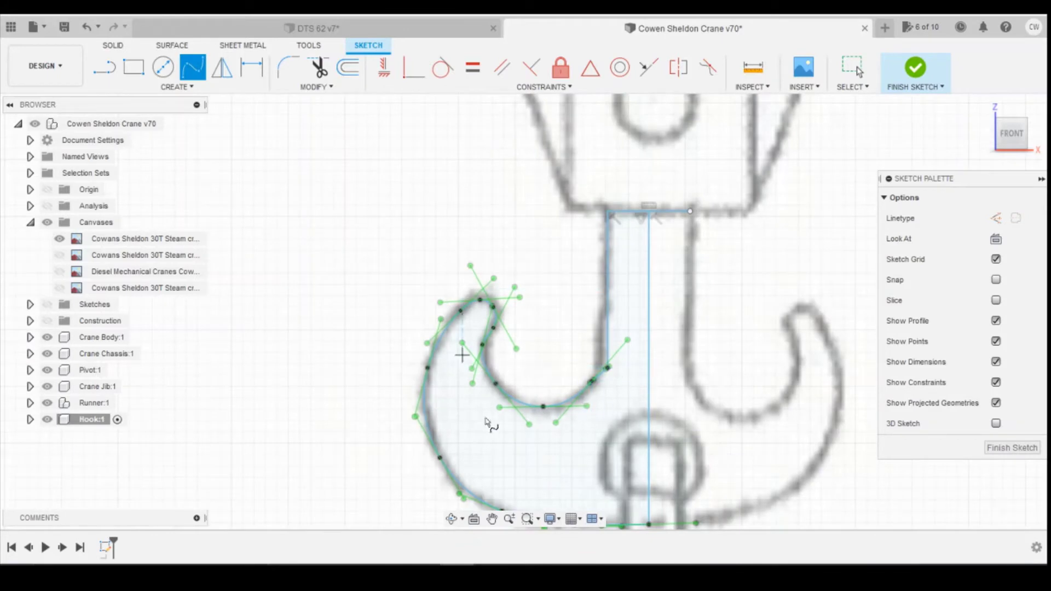
scroll(627, 345, "down", 2)
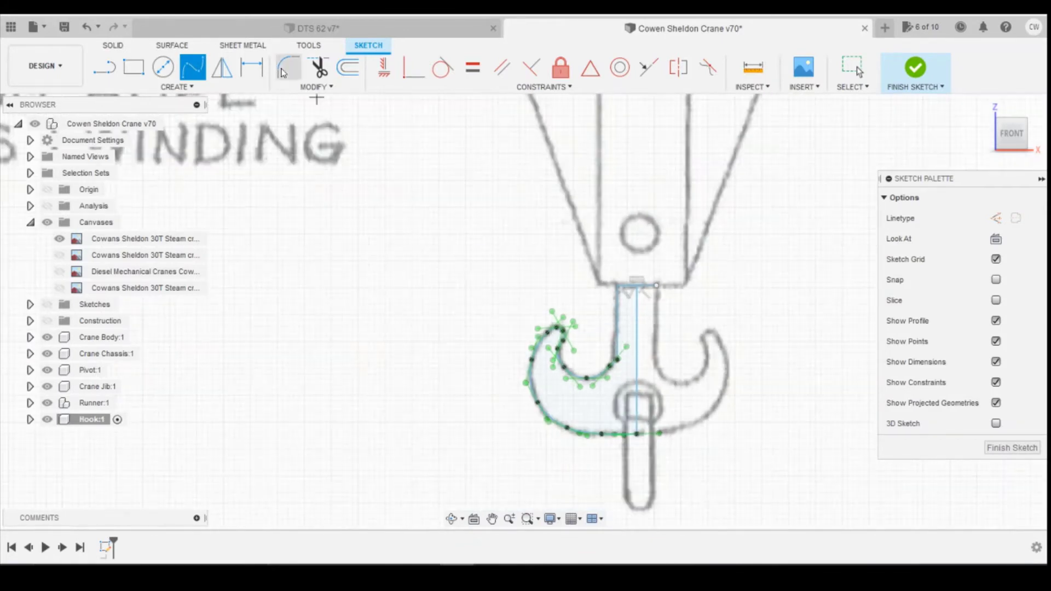
Apply the Fix constraint to the vertical centre line, the shank's left line and the long spline of the half hook
left_click(561, 68)
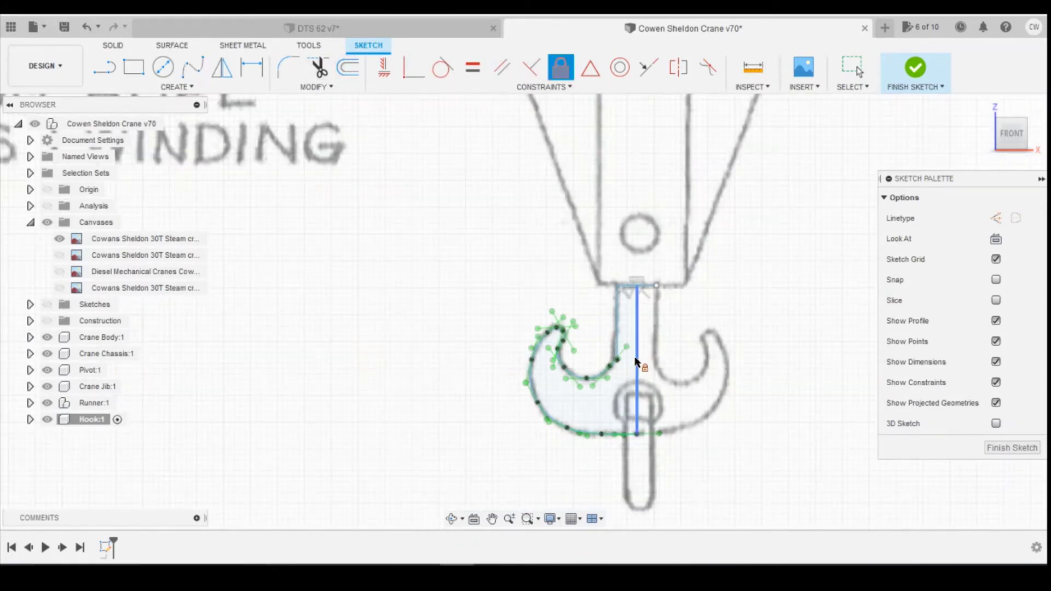
left_click(623, 303)
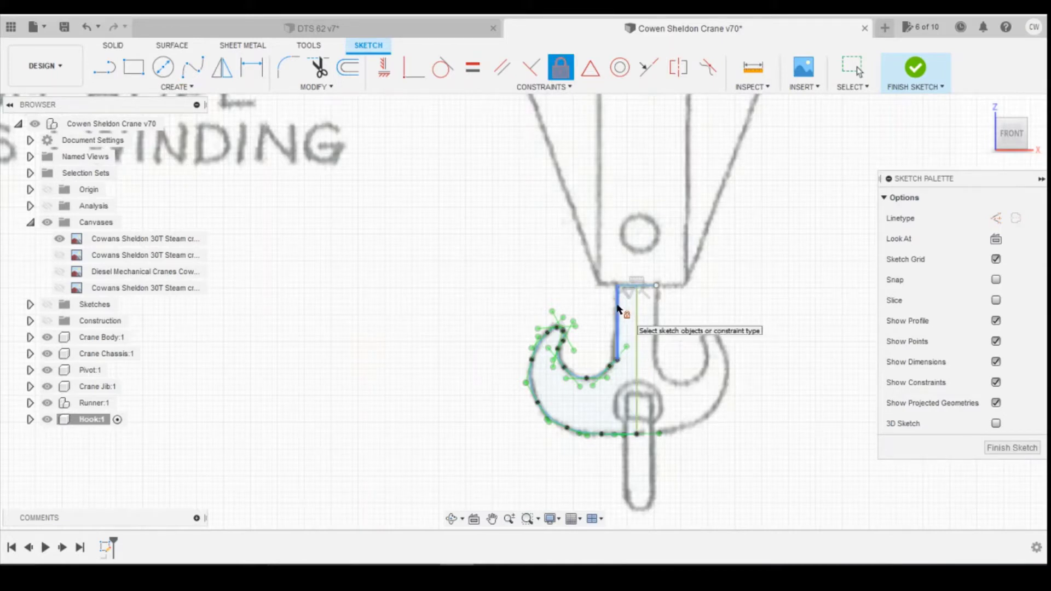
scroll(612, 367, "up", 3)
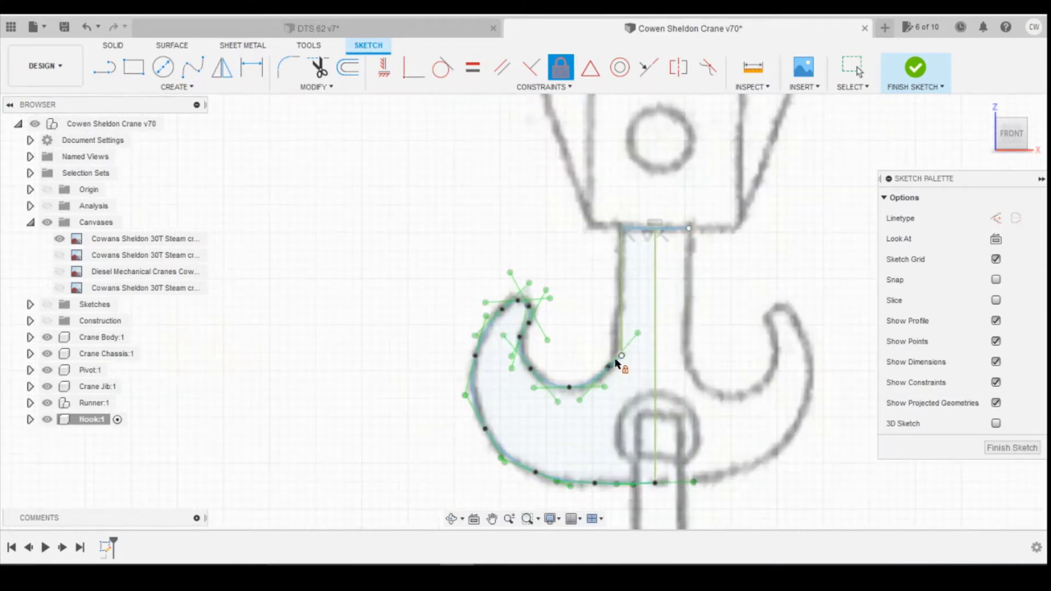
left_click(585, 385)
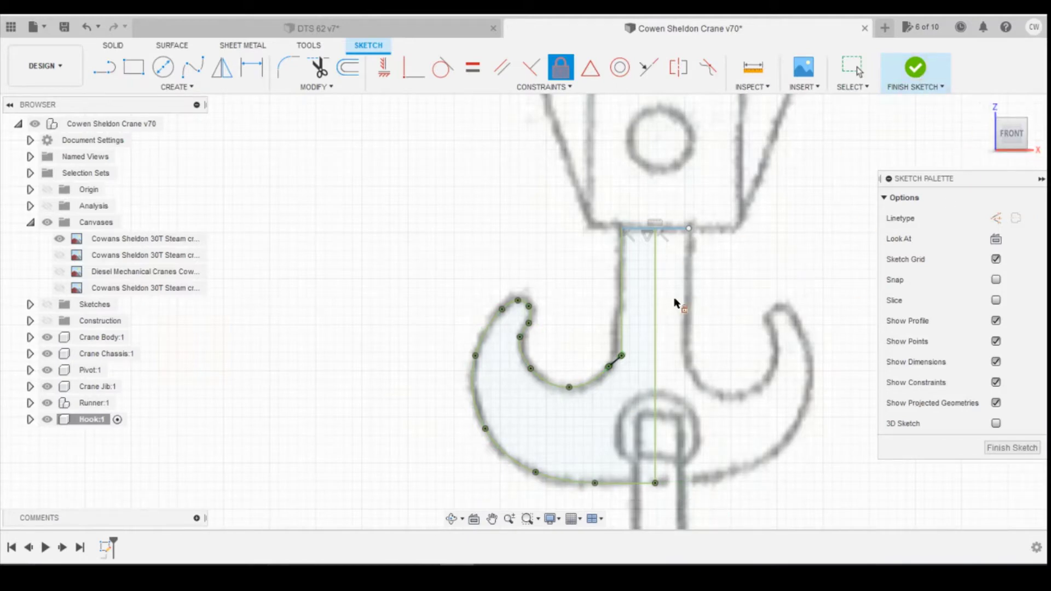
key("Escape")
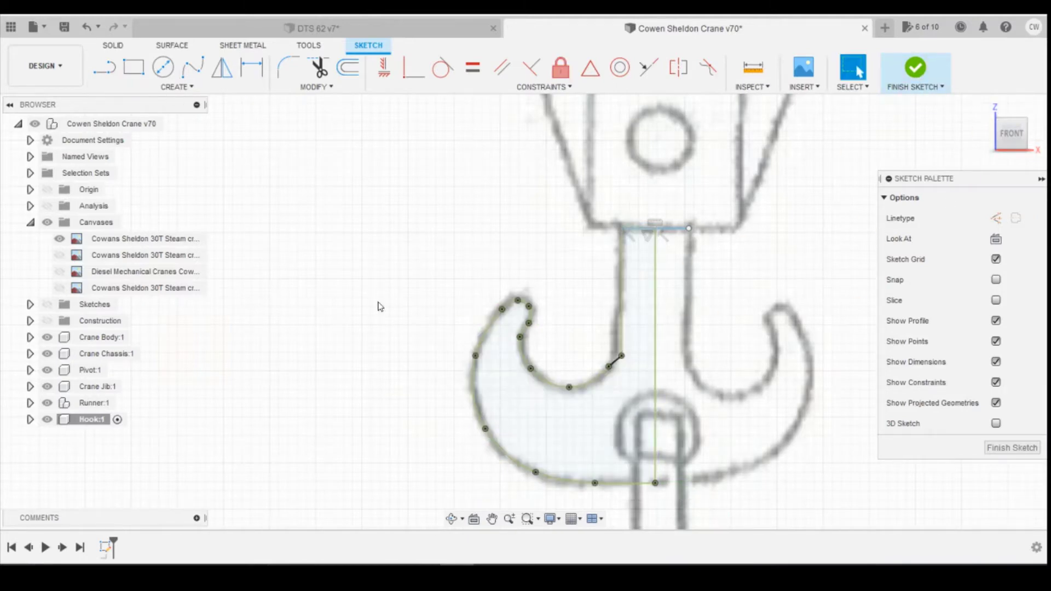
Extrude the closed half-hook profile 0.50 mm to one side as a new body
right_click(531, 403)
left_click(512, 465)
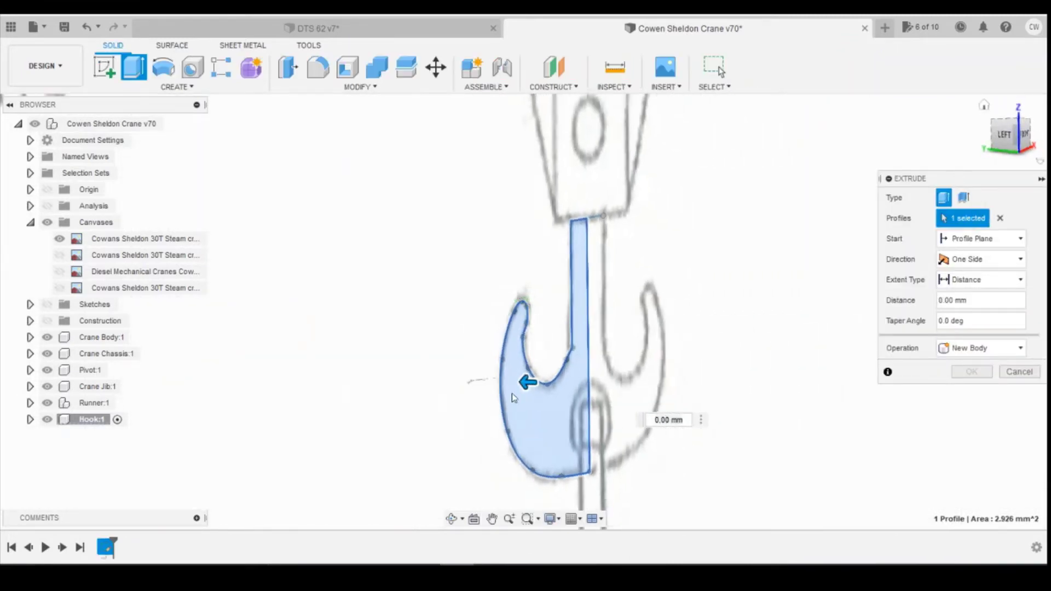
left_click_drag(528, 382, 486, 379)
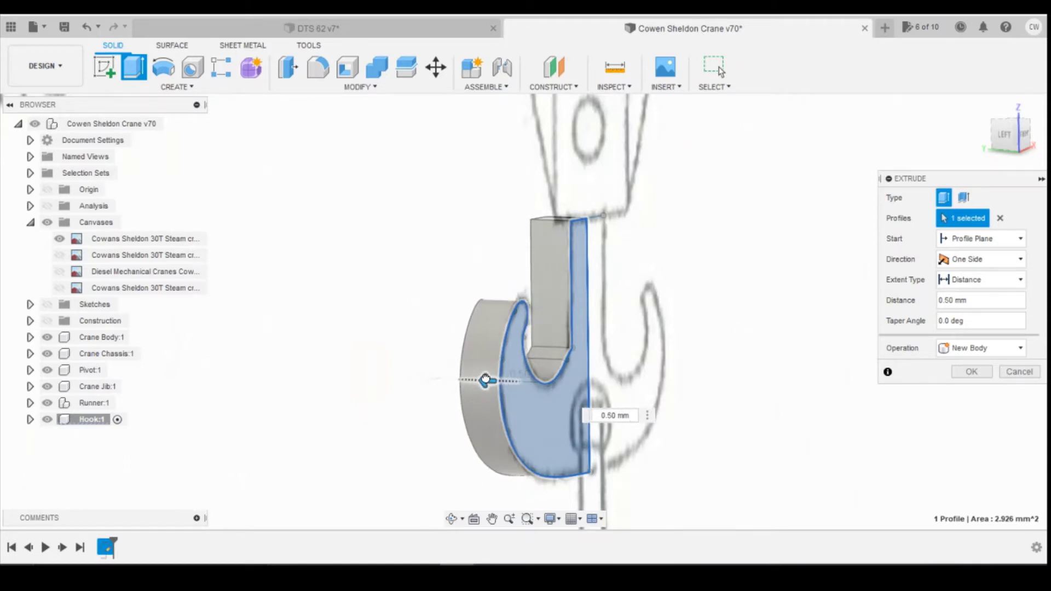
left_click(485, 379)
left_click(972, 372)
Set up a constant-radius fillet of 0.11 mm along the curved front edge of the half hook, with Tangent Chain on
mouse_move(525, 309)
middle_mouse_down("shift")
mouse_move(569, 312)
mouse_move(524, 305)
middle_mouse_up("shift")
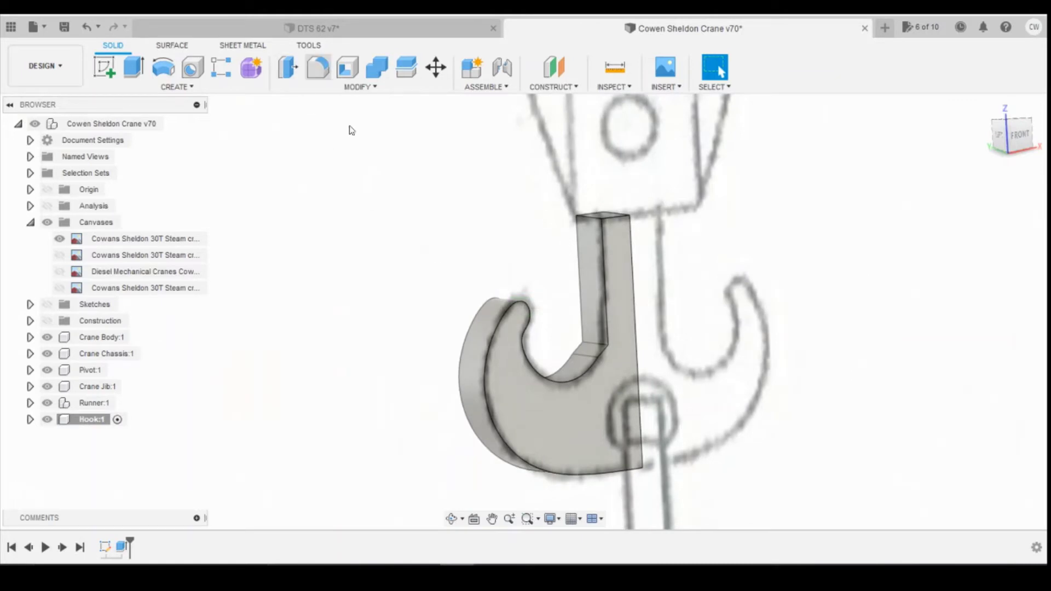
key("f")
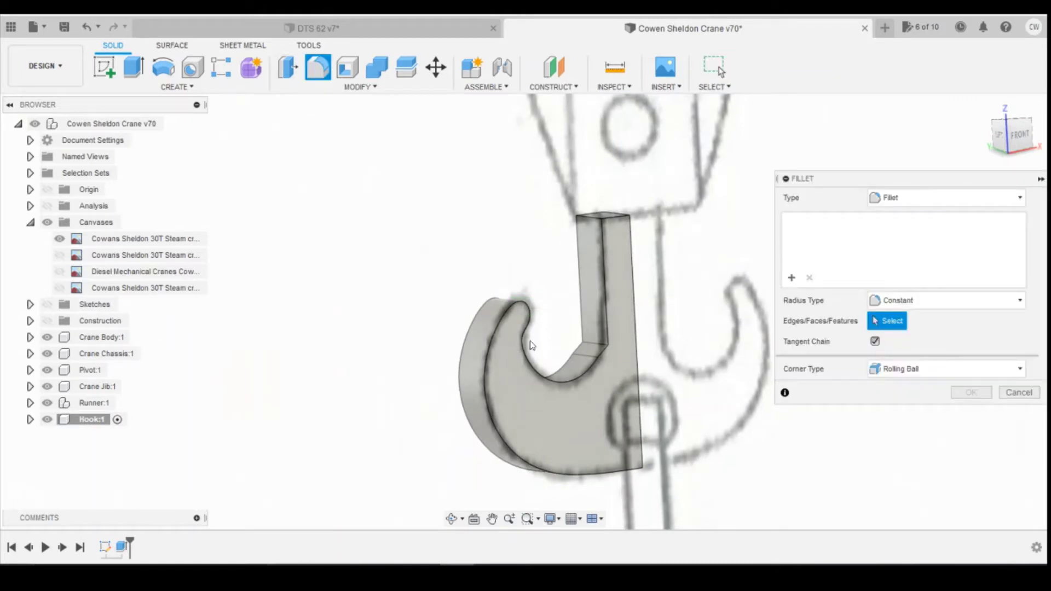
left_click(875, 341)
left_click(875, 341)
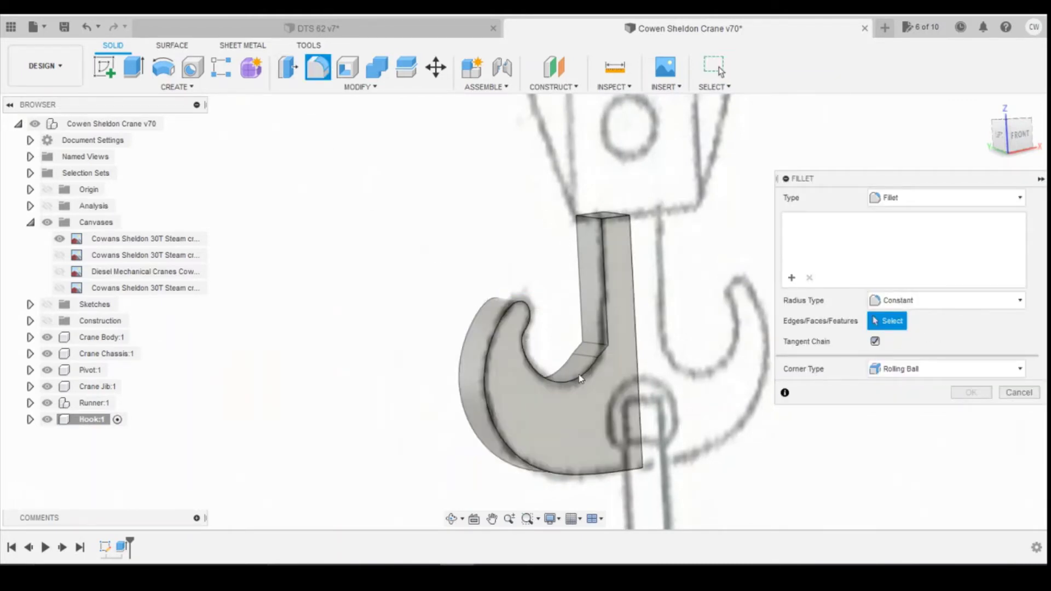
left_click(535, 368)
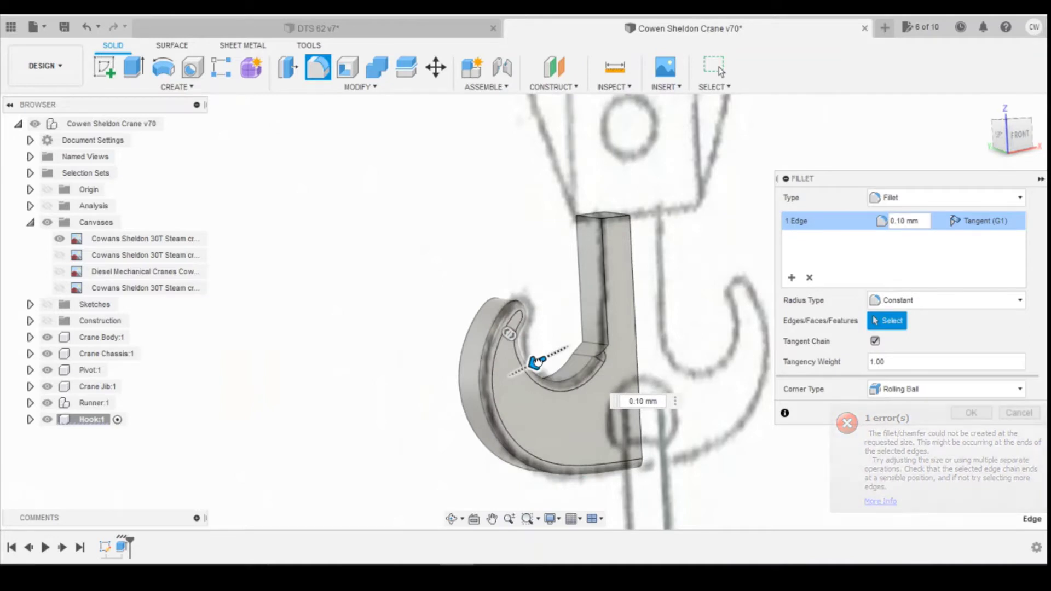
left_click_drag(540, 360, 537, 362)
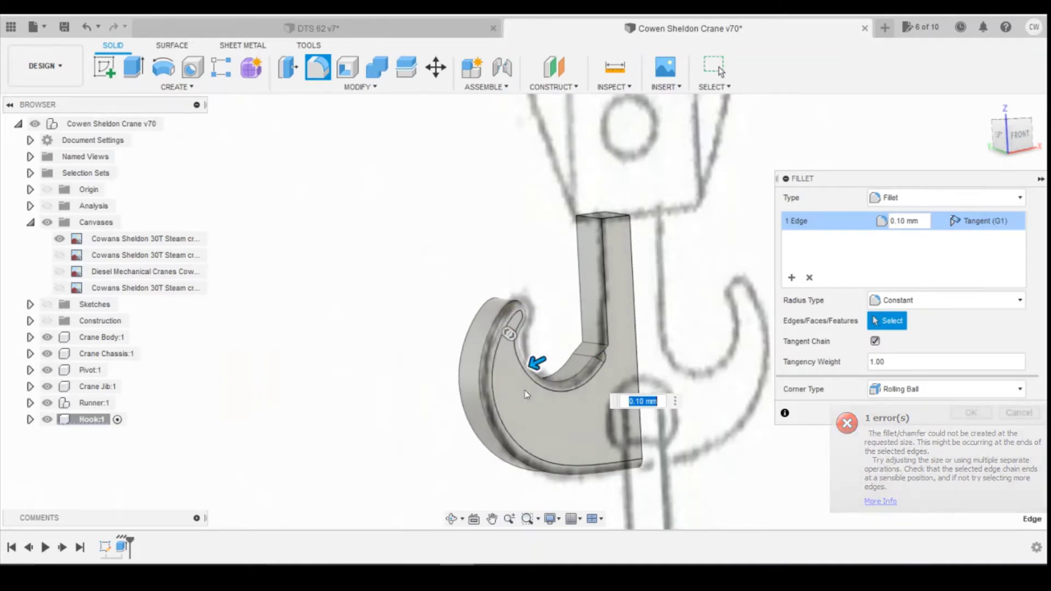
scroll(524, 394, "up", 4)
left_click(644, 402)
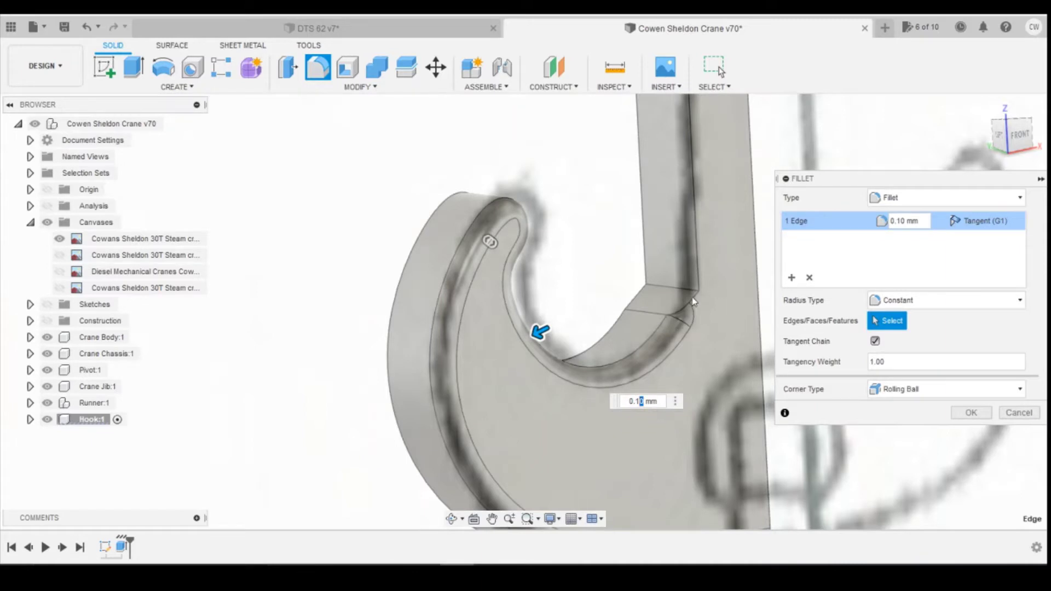
type("1")
key("Return")
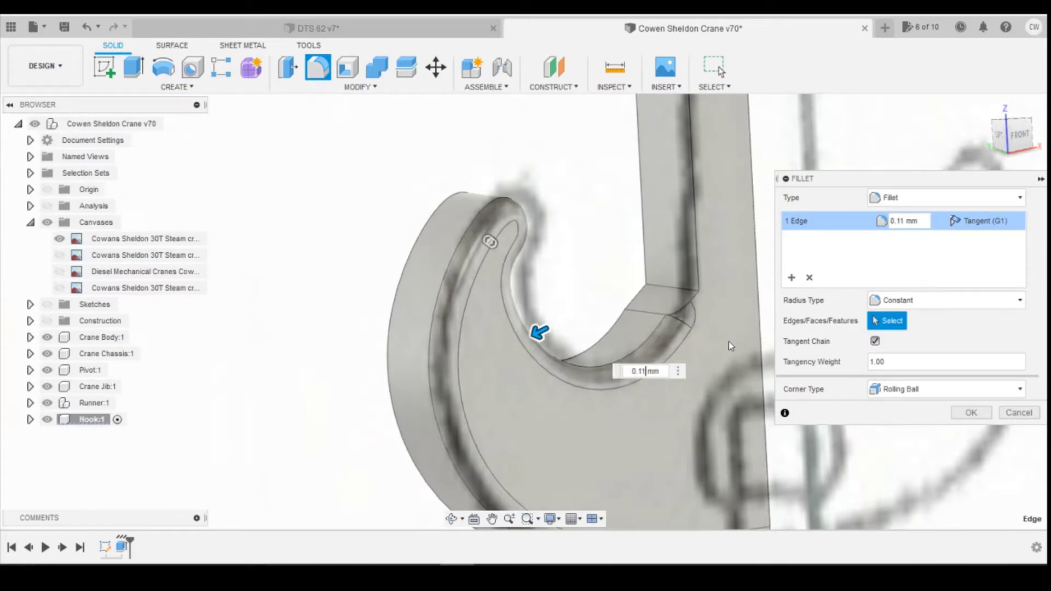
Try a fillet radius of 0.12 mm on the hook's front edge and apply the fillet at 0.11 mm
key("BackSpace")
type("2")
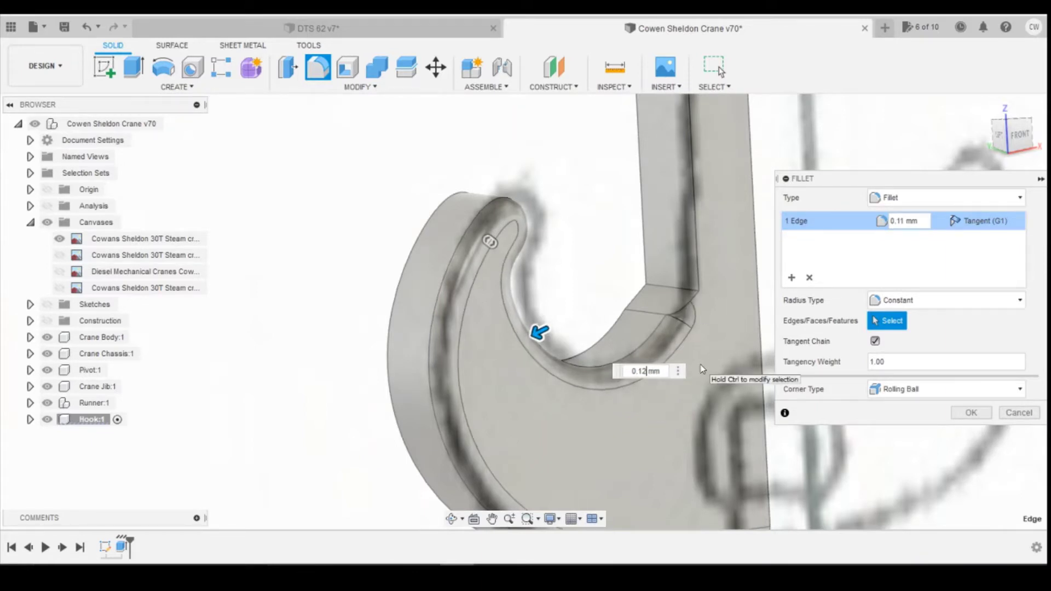
key("Return")
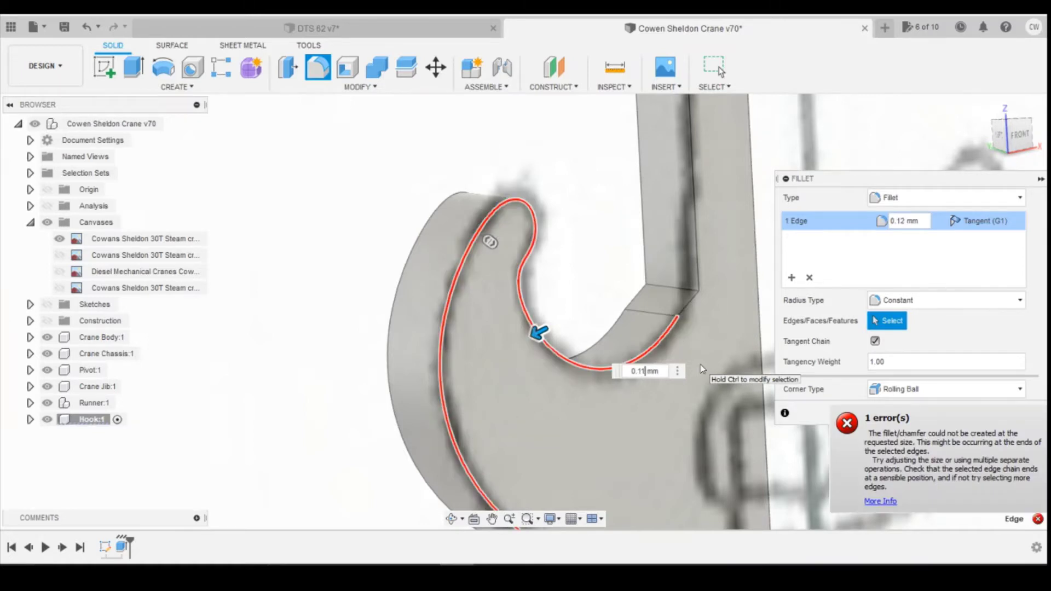
type("5")
key("Return")
key("Return")
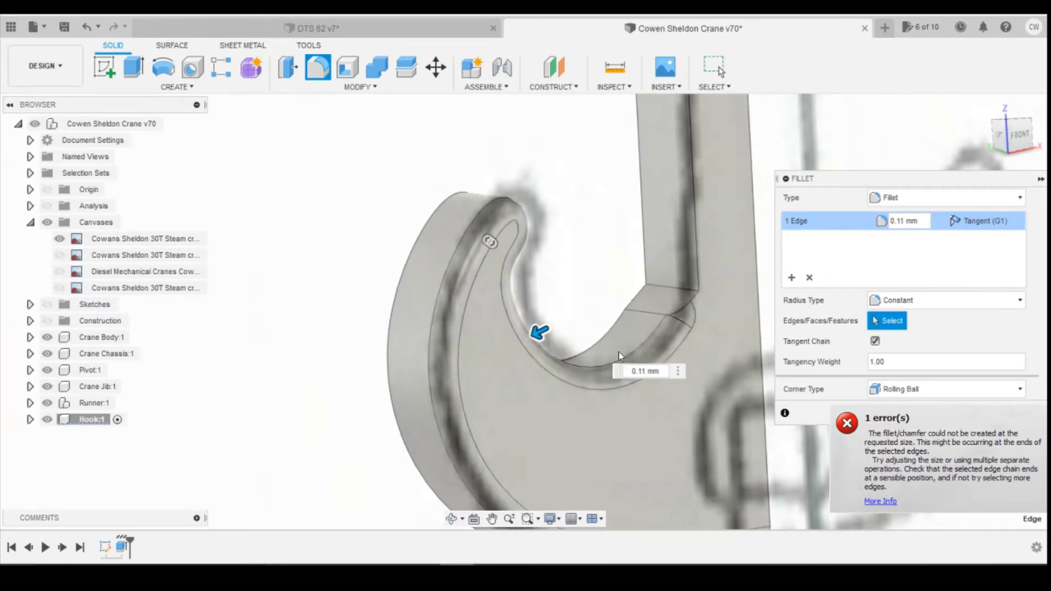
scroll(633, 390, "down", 2)
scroll(632, 390, "down", 3)
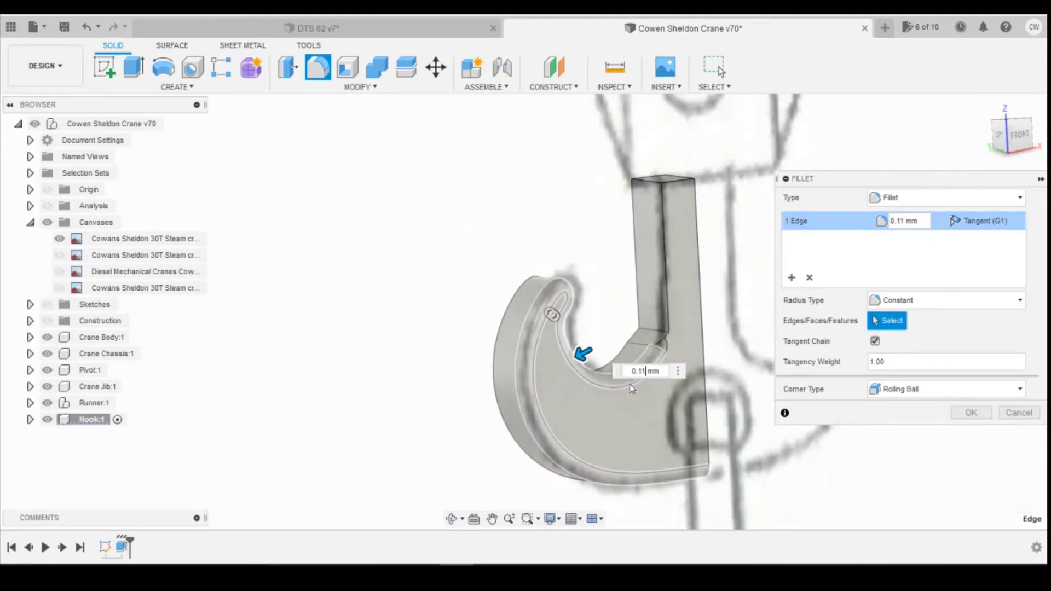
left_click(971, 413)
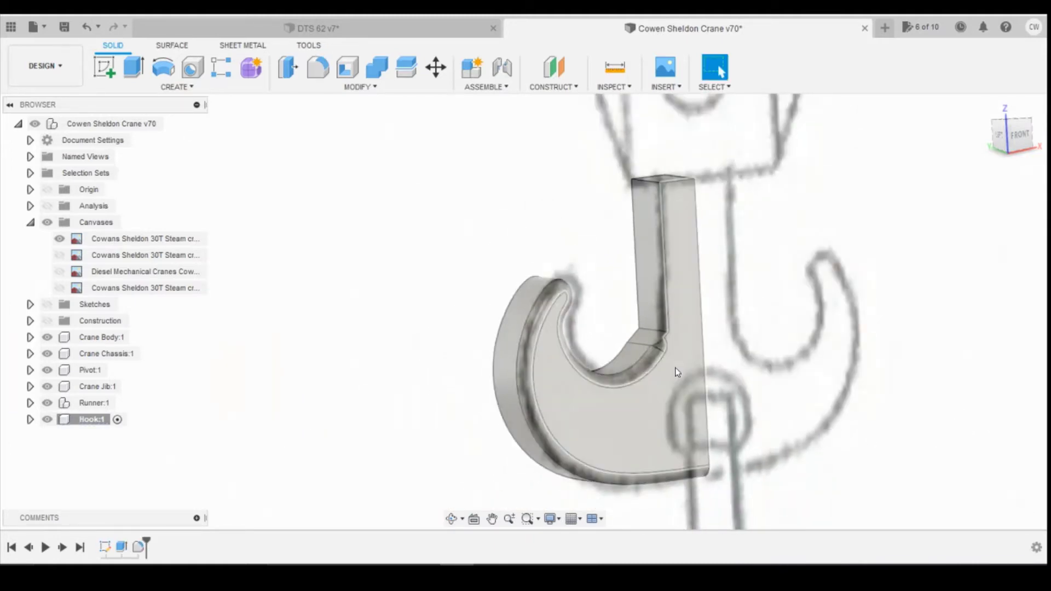
Mirror the half-hook body across its flat centre face with the Join operation to form the double hook
scroll(677, 374, "down", 3)
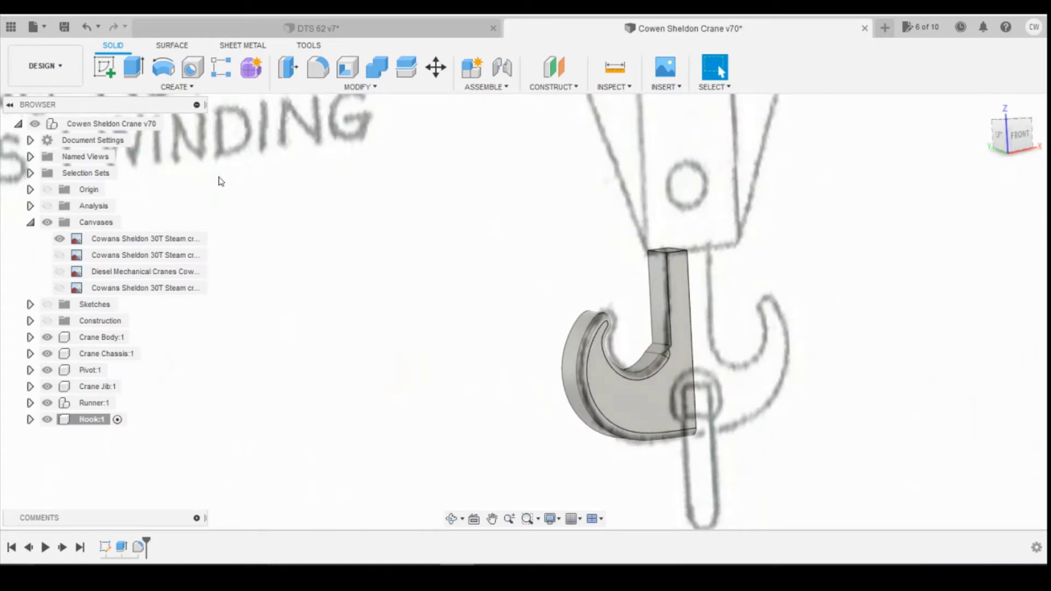
left_click(126, 87)
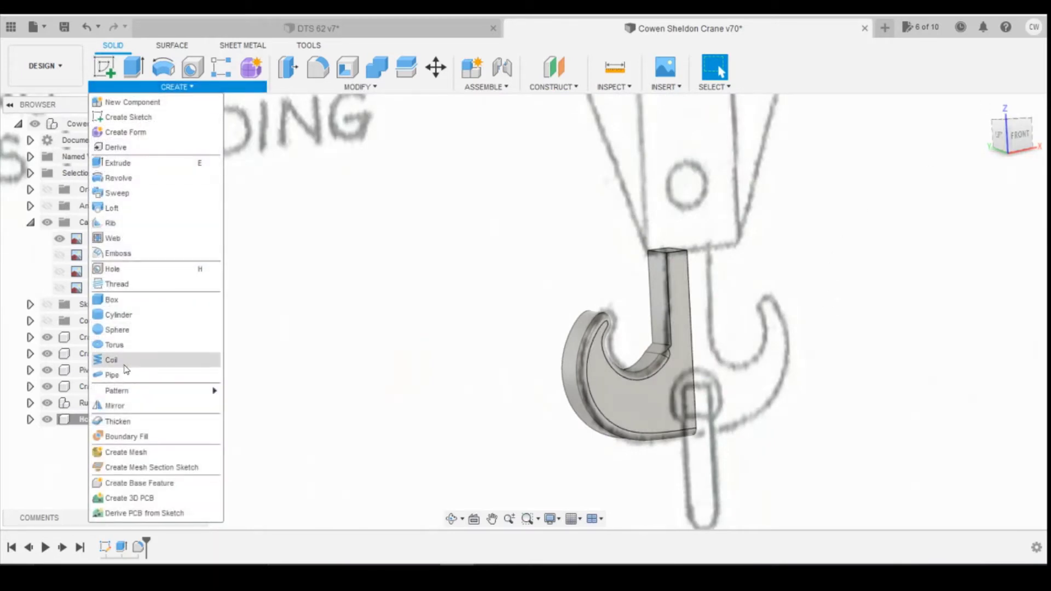
left_click(118, 404)
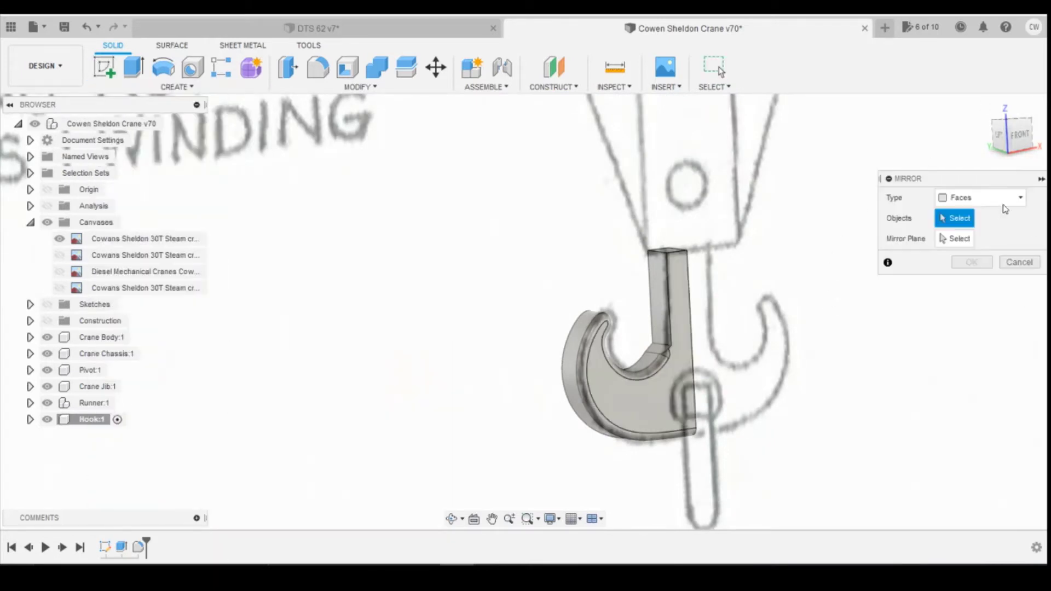
left_click(1006, 202)
left_click(972, 231)
left_click(630, 356)
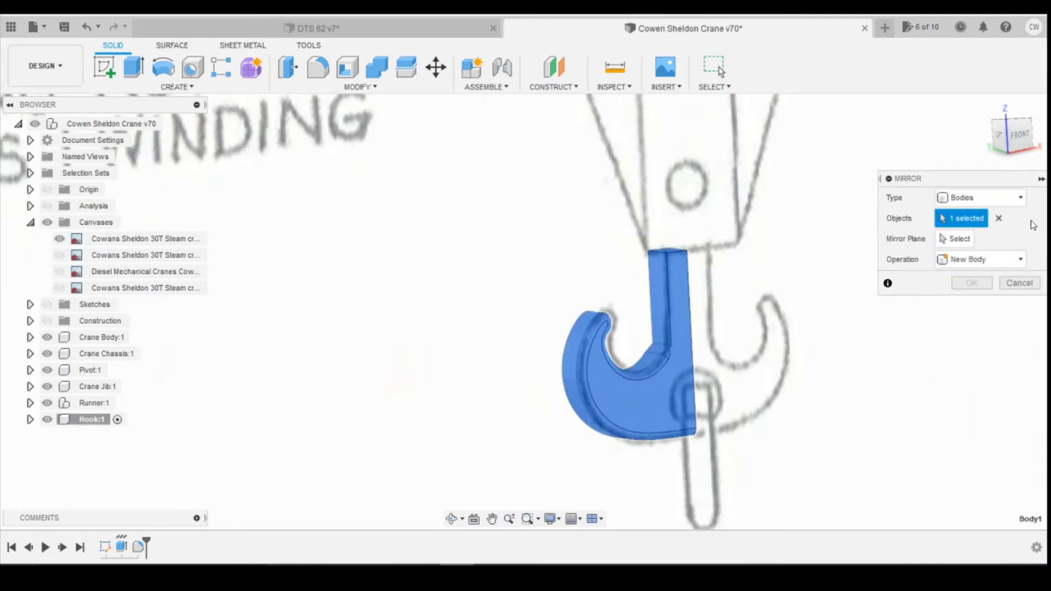
left_click(1013, 135)
left_click(1034, 138)
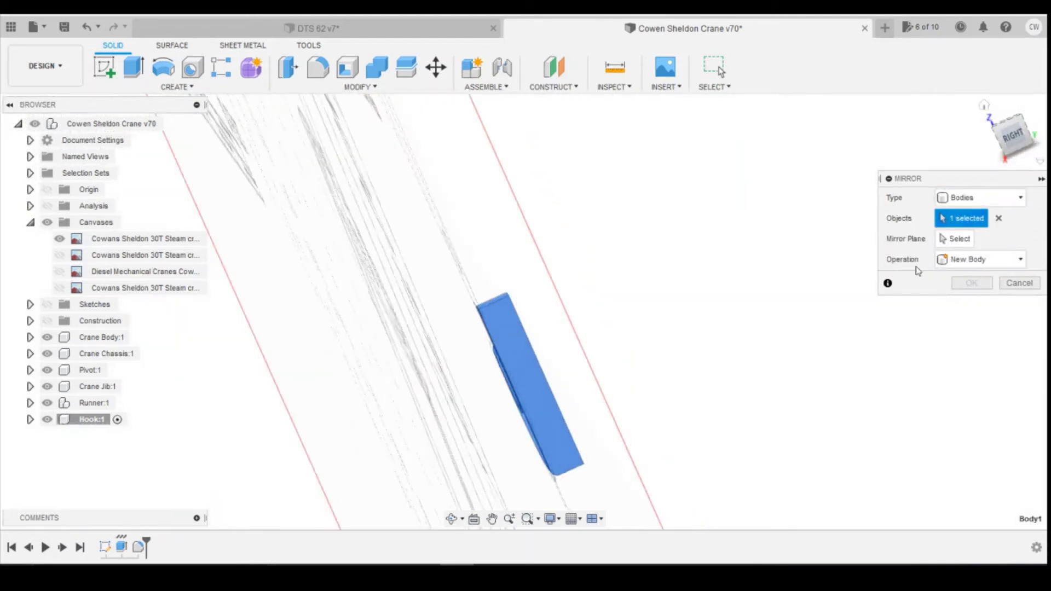
left_click(955, 239)
left_click(522, 384)
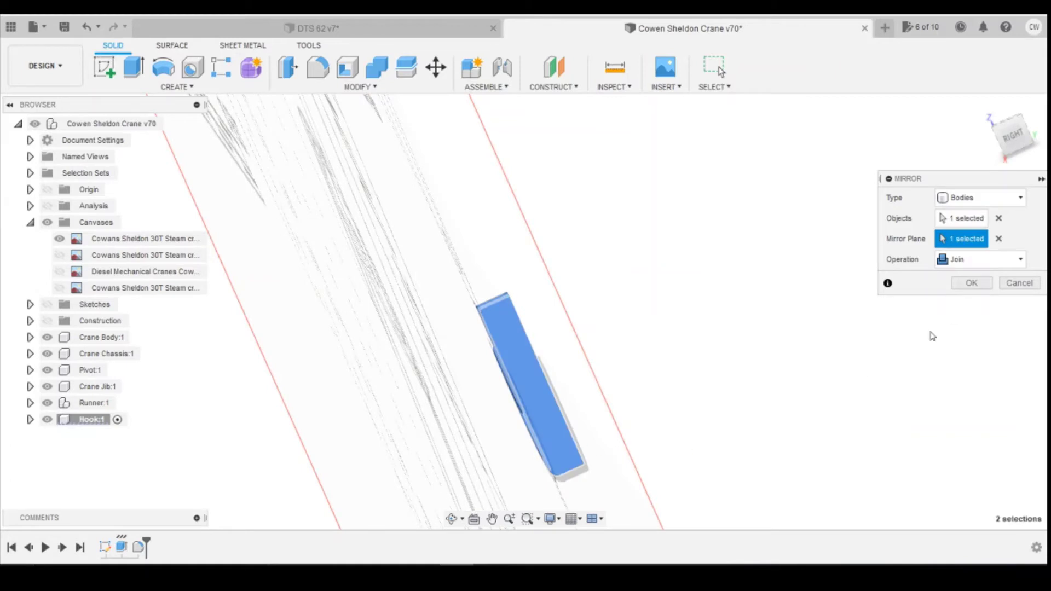
left_click(971, 284)
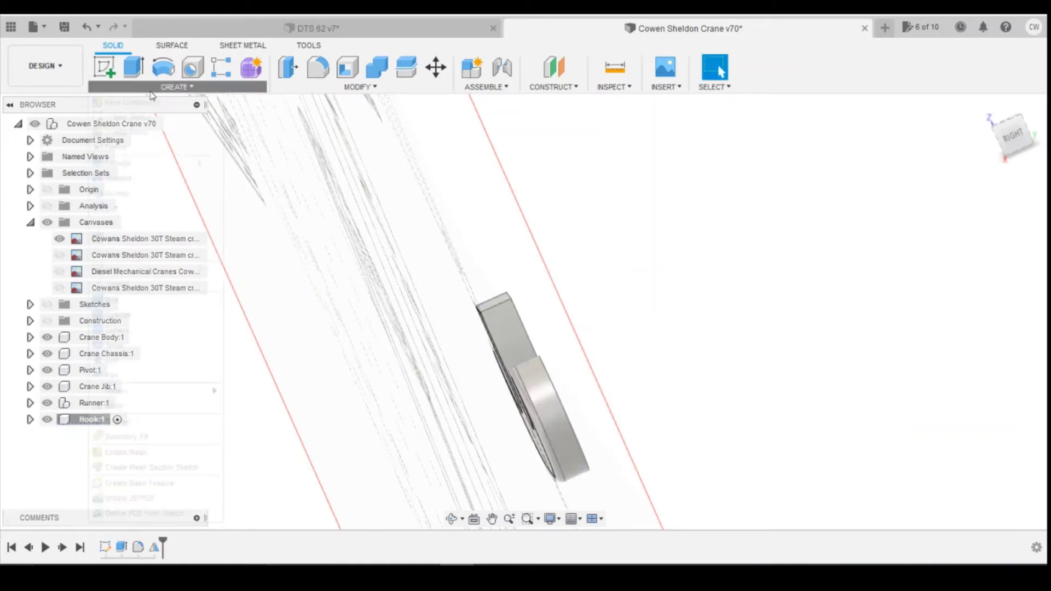
Mirror the double-hook body across its flat, unfilleted back face with the Join operation to double its thickness
left_click(176, 86)
left_click(115, 405)
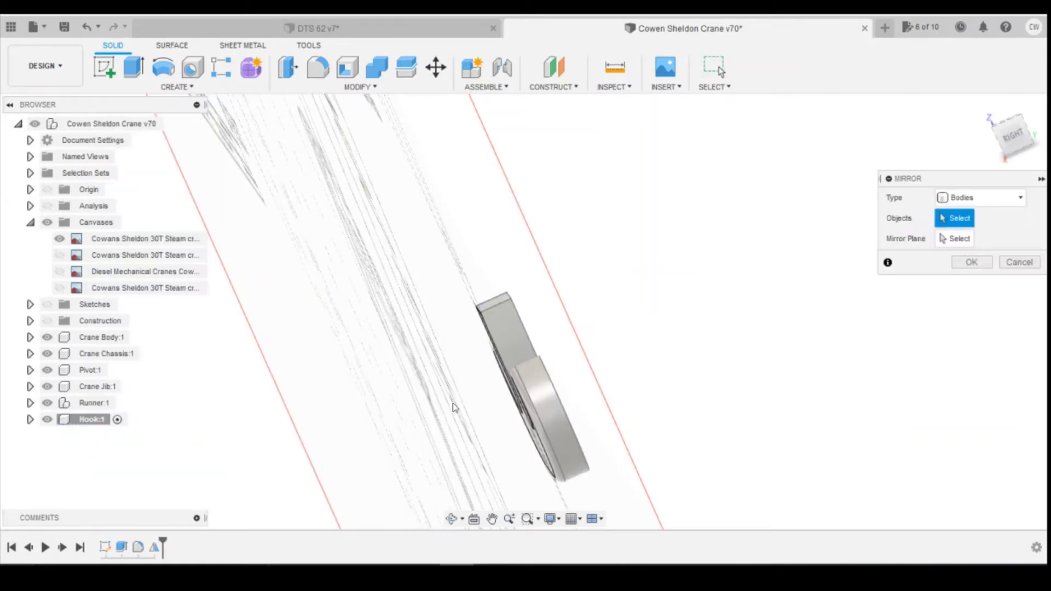
left_click(545, 415)
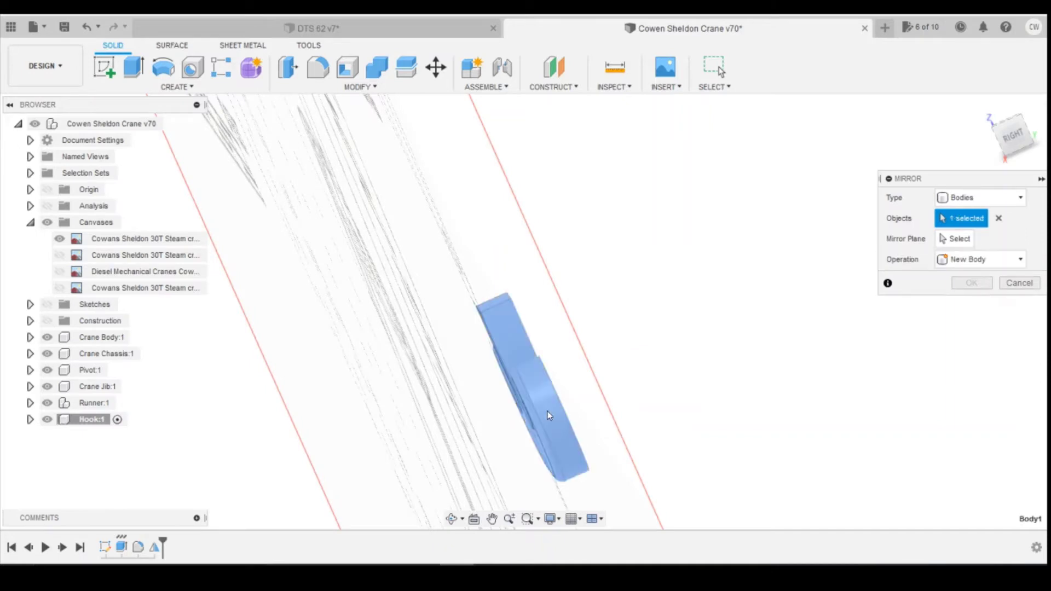
left_click(959, 243)
middle_click_drag(526, 306, 498, 441, "shift")
left_click(462, 405)
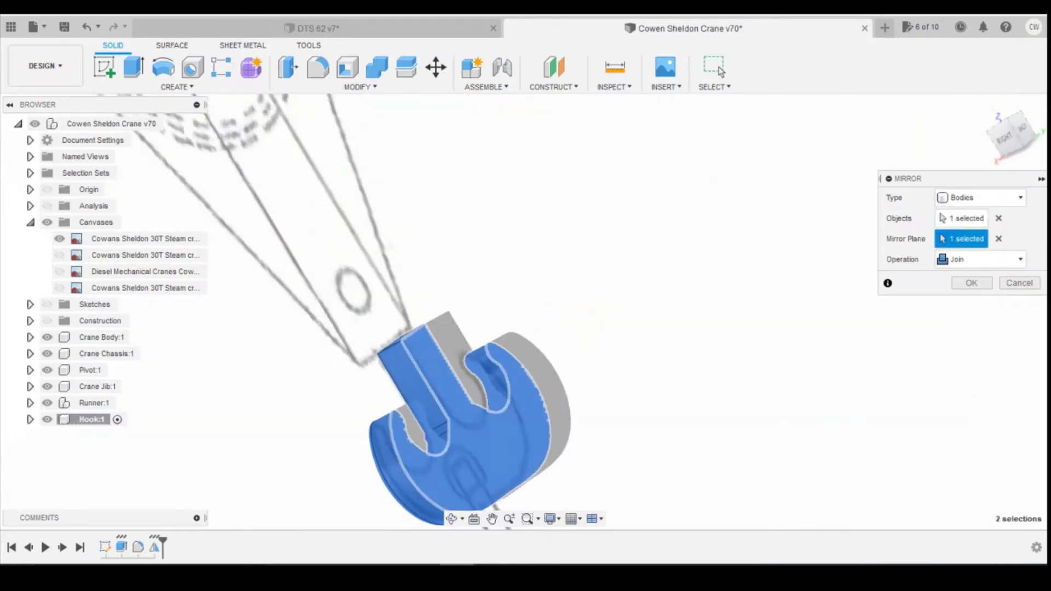
left_click(972, 283)
scroll(882, 357, "down", 5)
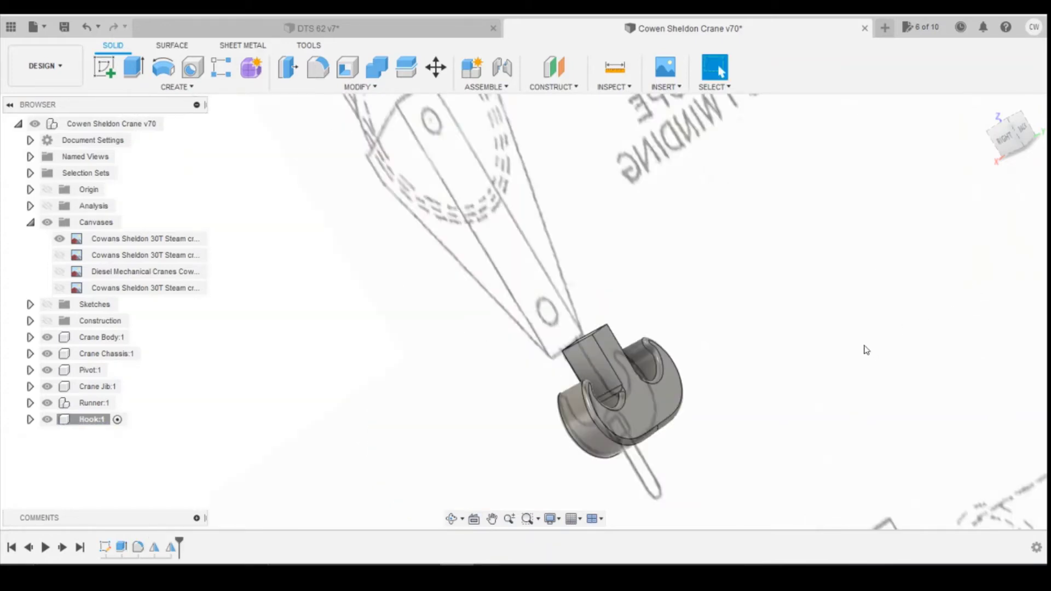
Examine the double hook against the crane drawing from several angles and return to a straight front view
left_click_drag(1005, 141, 970, 162)
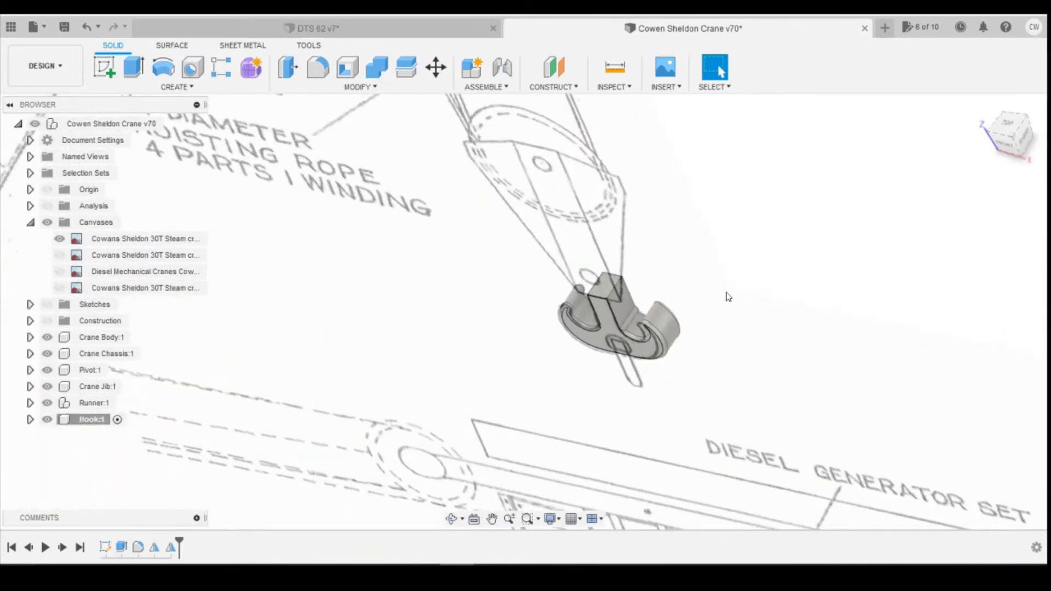
scroll(729, 306, "down", 5)
scroll(691, 403, "down", 10)
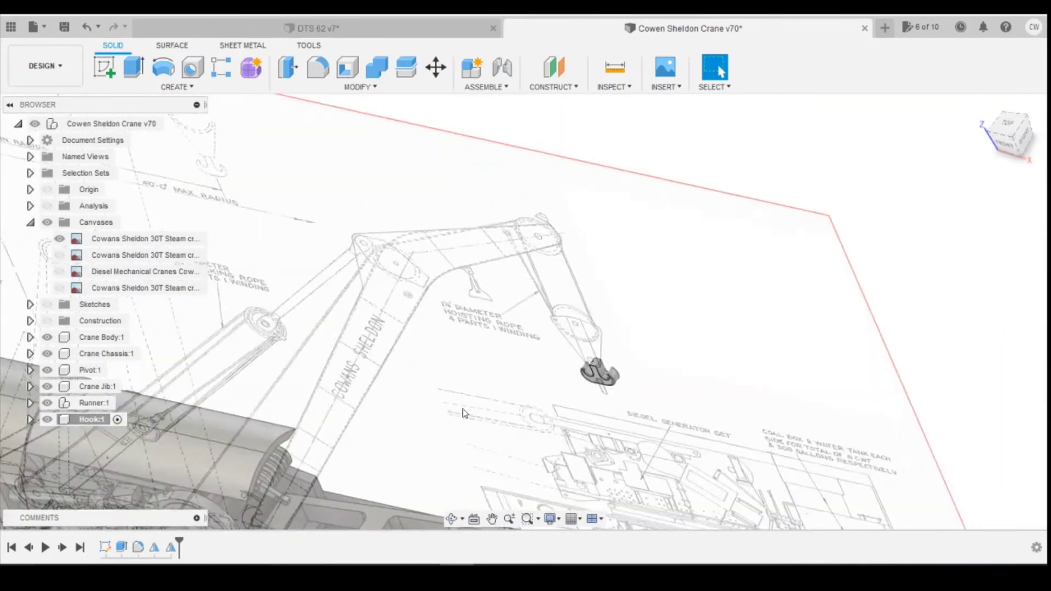
scroll(608, 481, "up", 10)
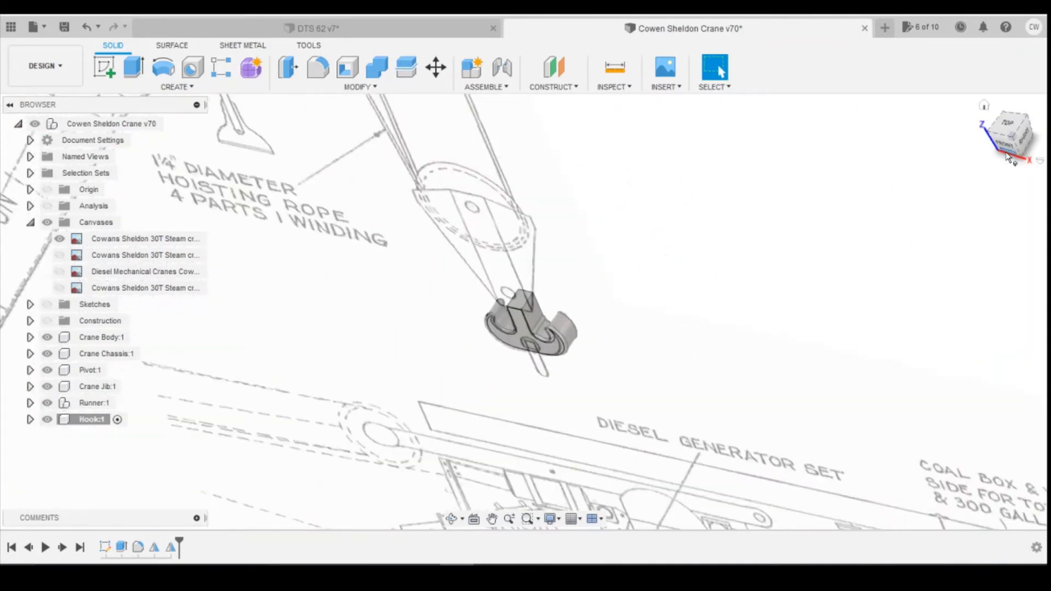
middle_click_drag(534, 300, 558, 276, "shift")
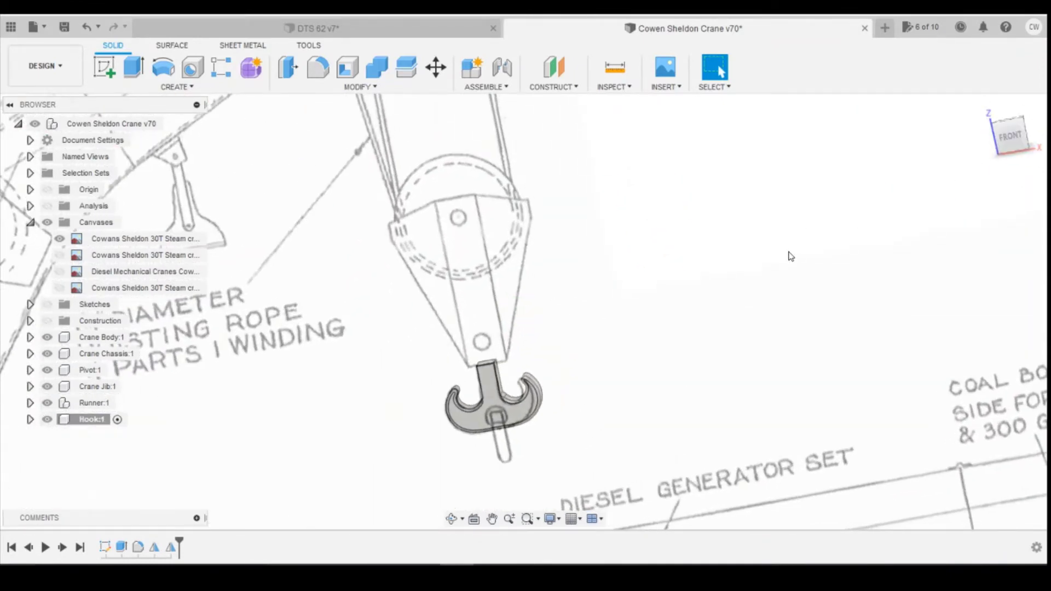
mouse_move(1008, 134)
left_mouse_down()
mouse_move(1027, 121)
mouse_move(1001, 127)
left_mouse_up()
left_click(1015, 130)
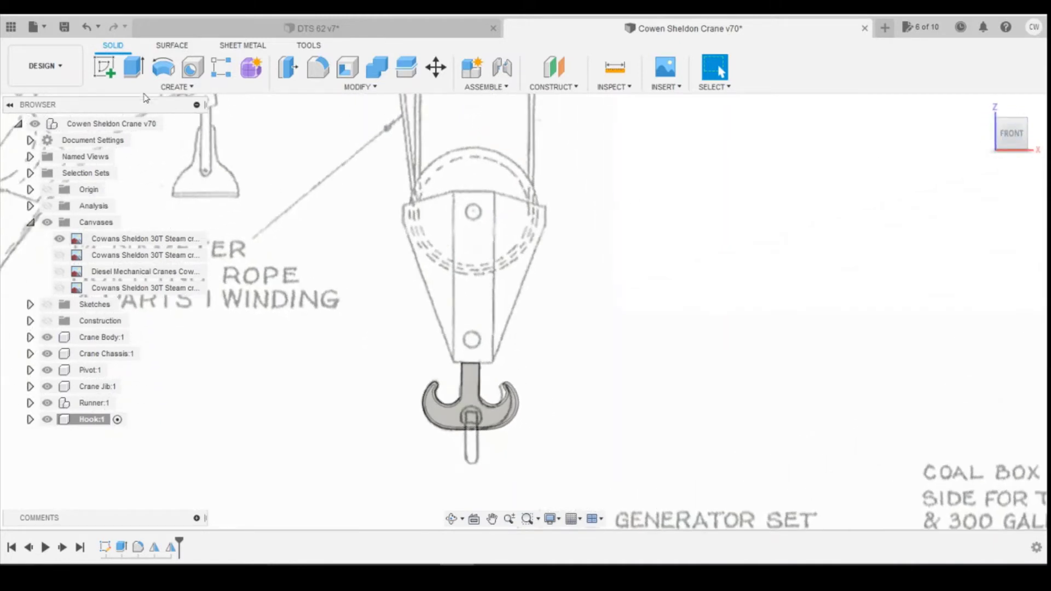
left_click(102, 69)
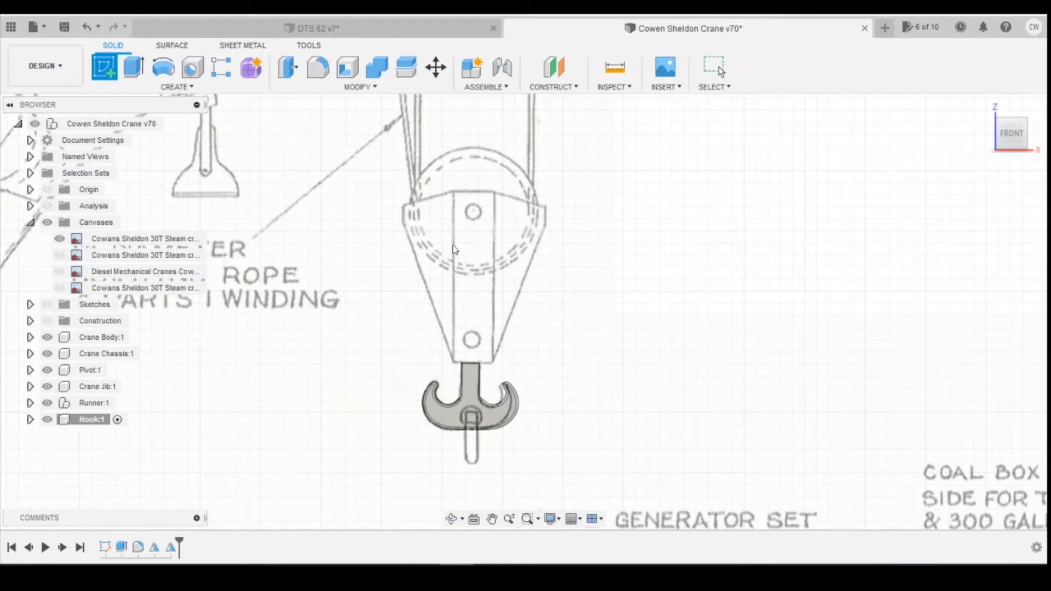
scroll(626, 343, "down", 5)
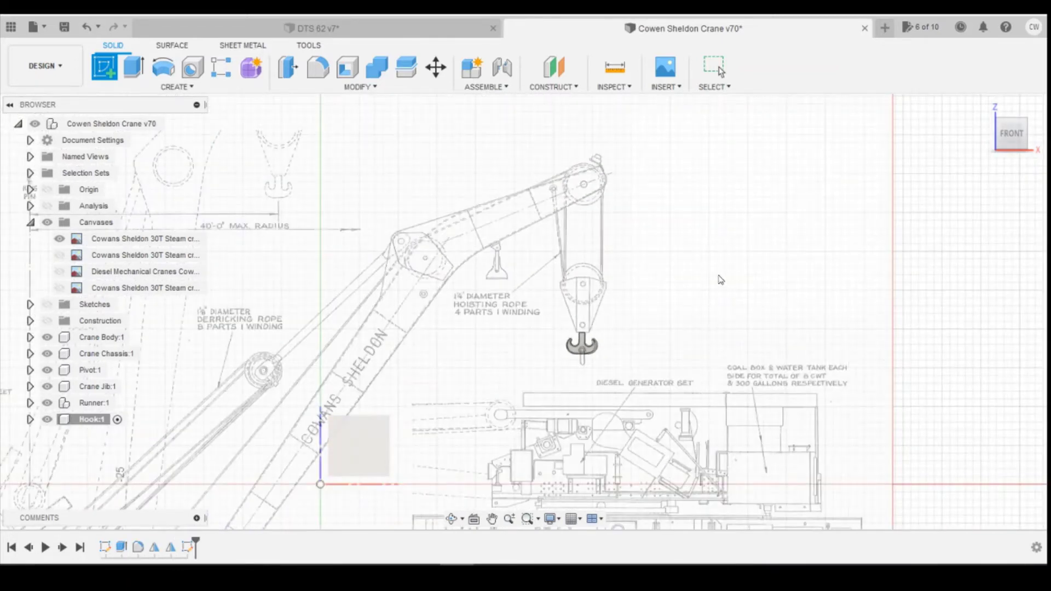
left_click(358, 445)
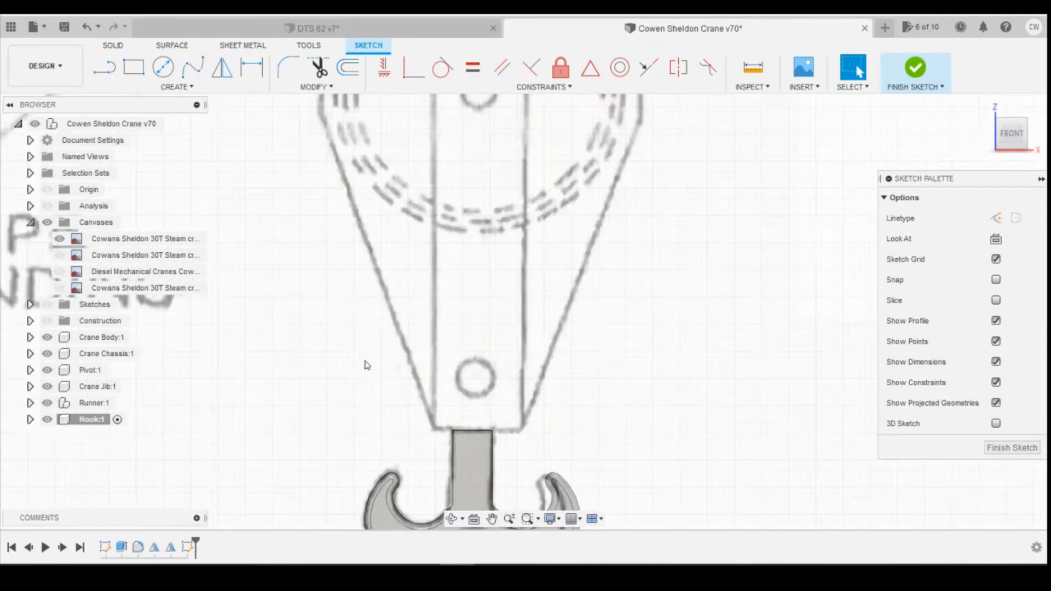
left_click(134, 67)
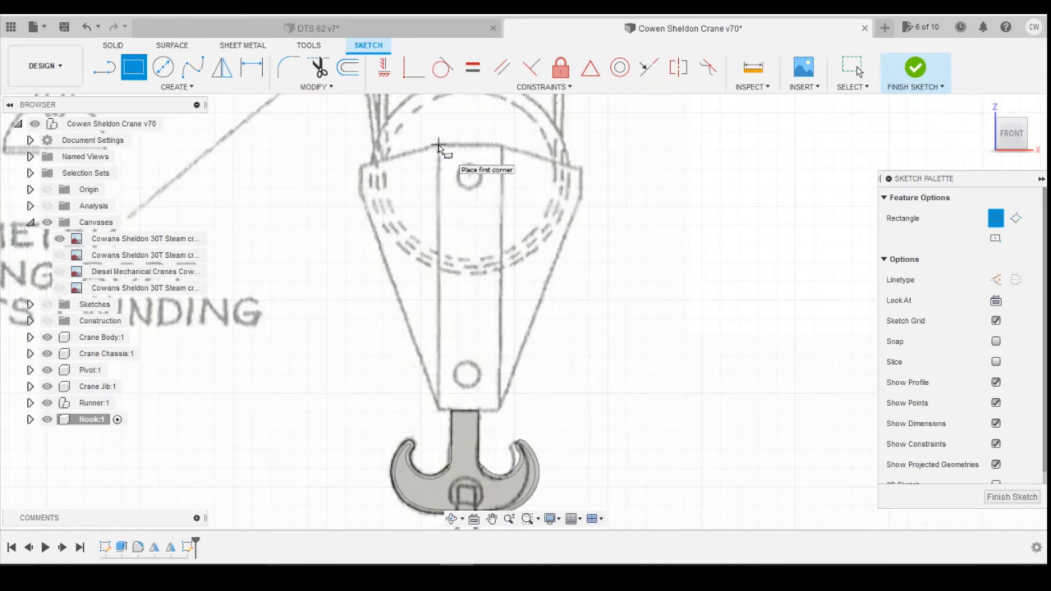
left_click(915, 67)
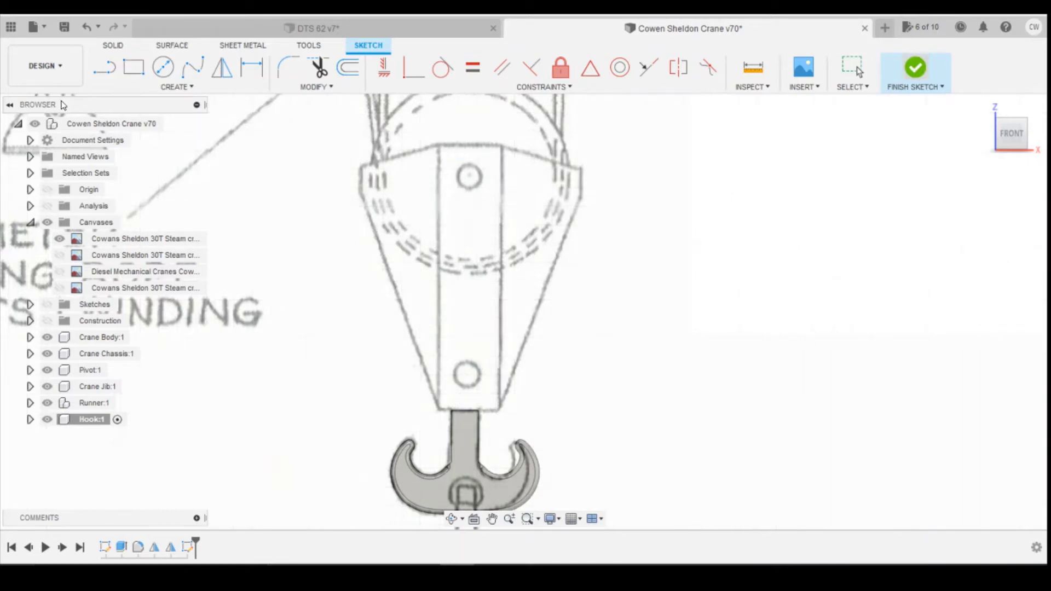
right_click(186, 550)
left_click(249, 474)
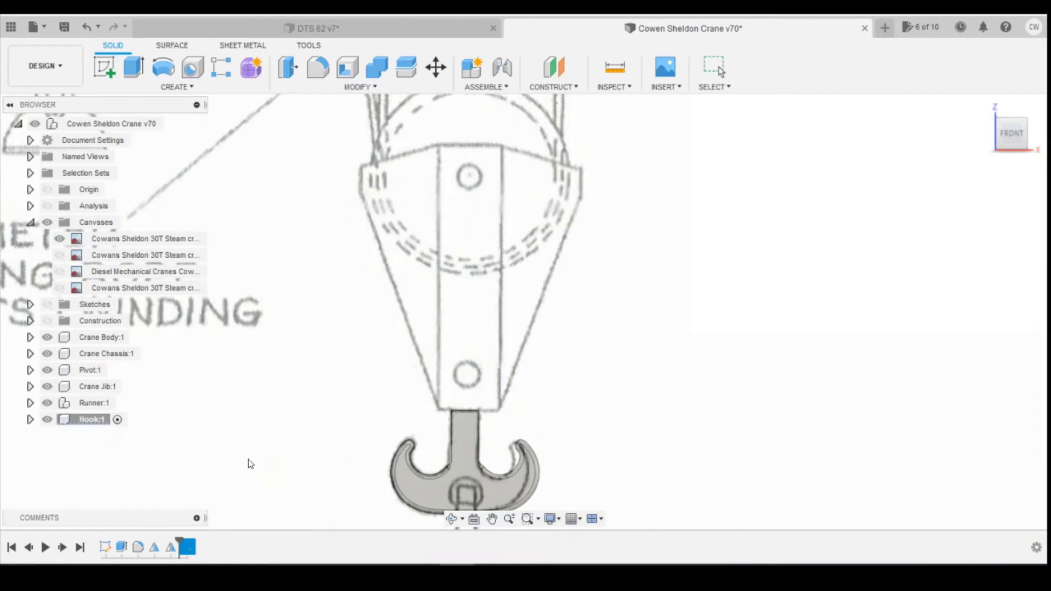
key("Escape")
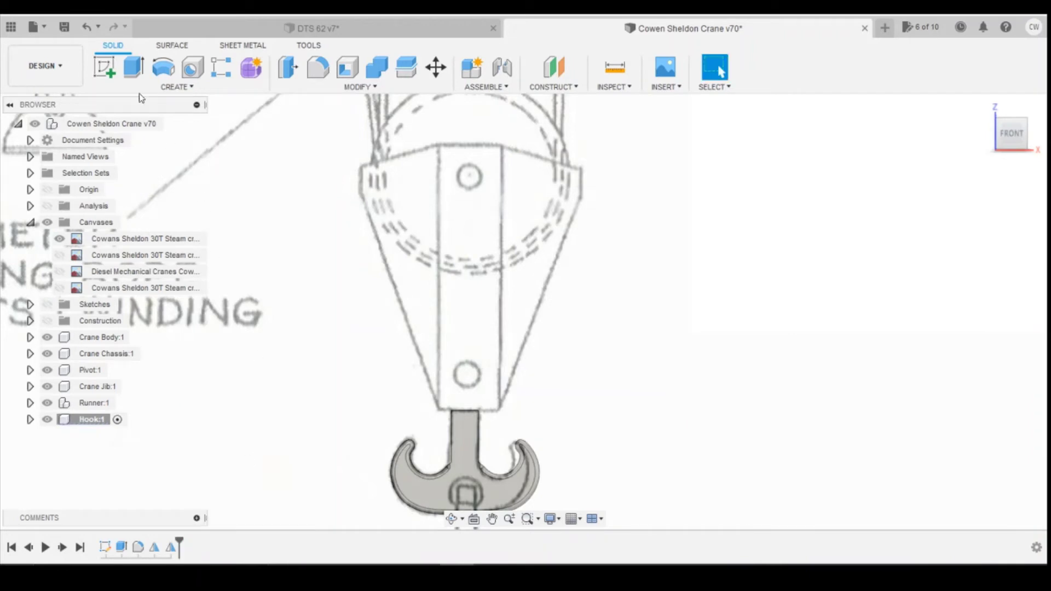
Start a sketch on the hook's front face and trace the block's left central half with a rectangle about 0.69 by 7.12 mm
left_click(114, 77)
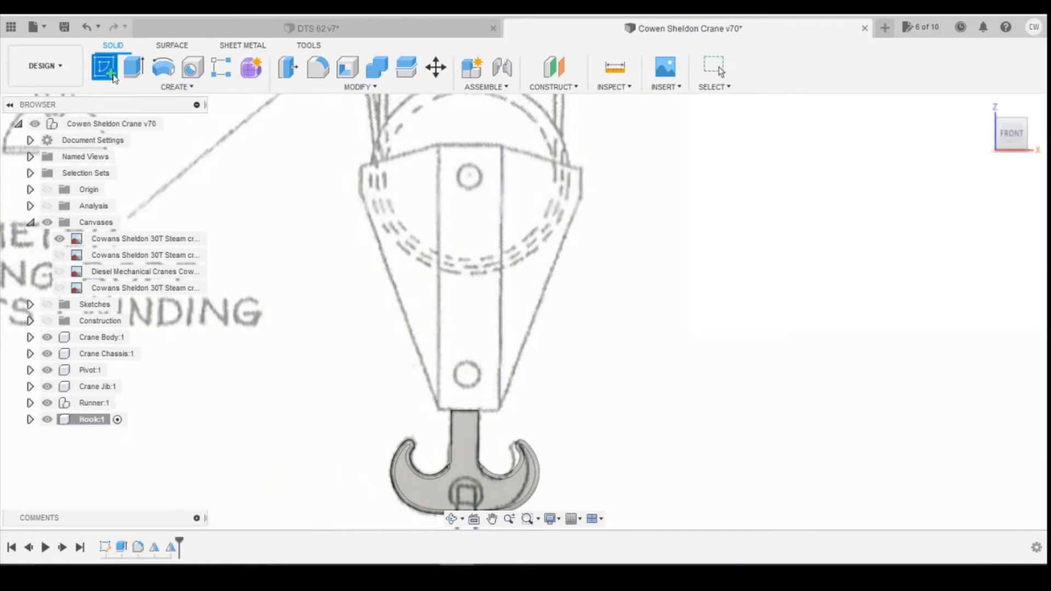
left_click(474, 439)
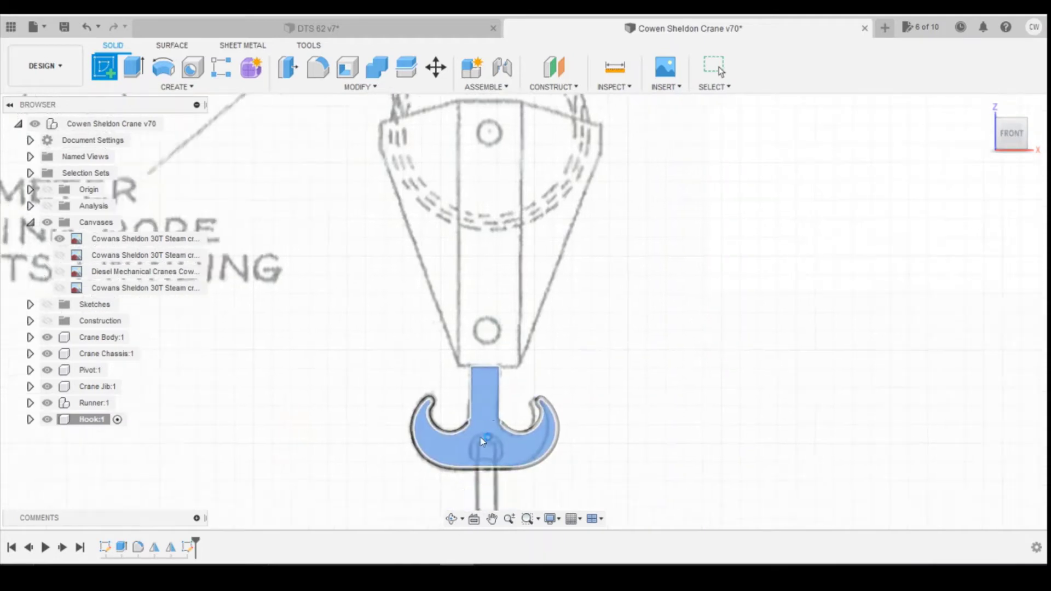
left_click(133, 68)
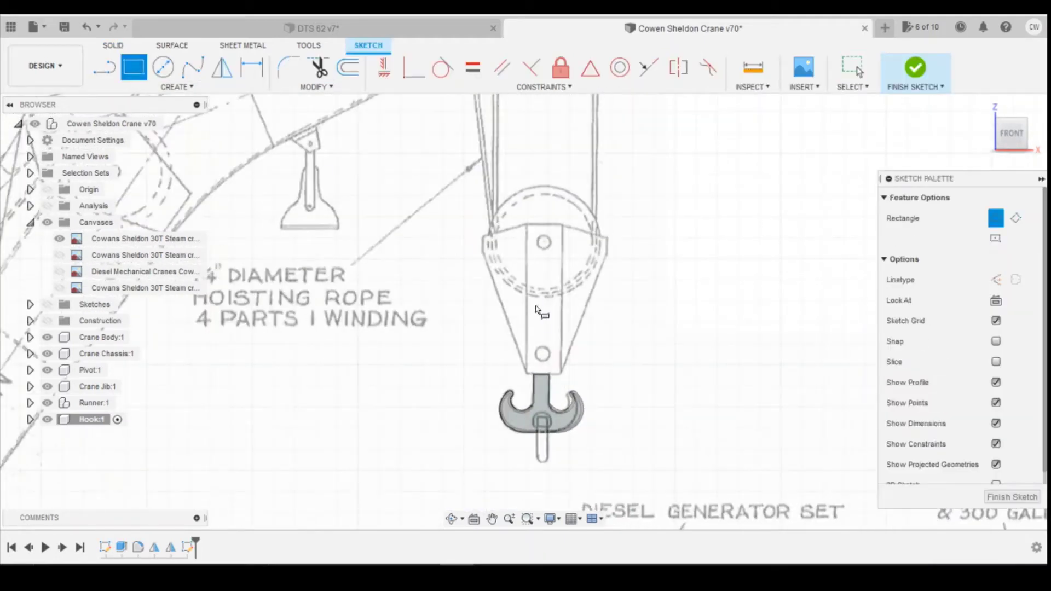
scroll(520, 211, "up", 2)
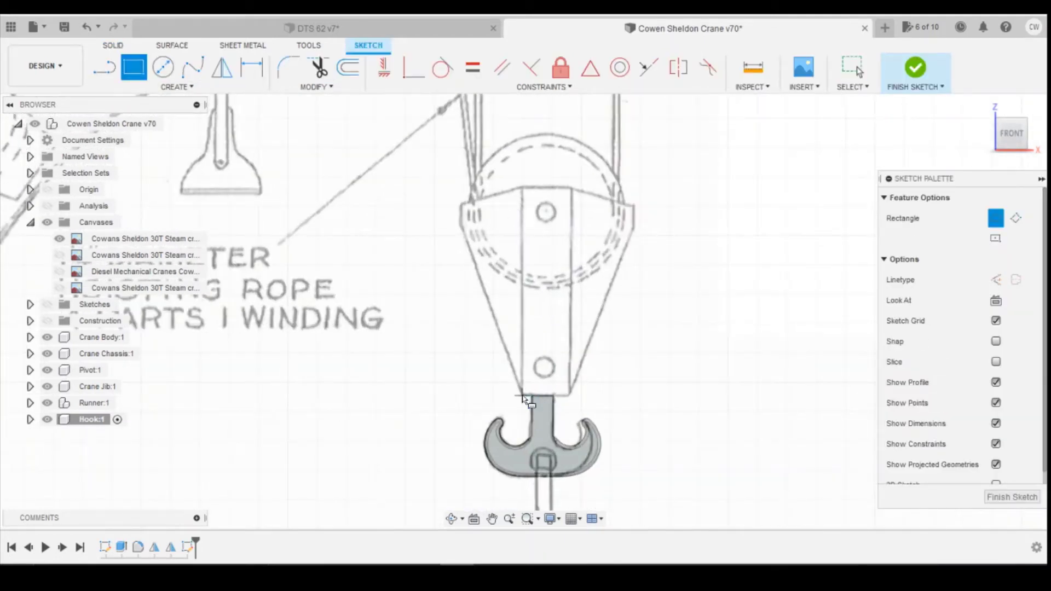
scroll(523, 399, "up", 2)
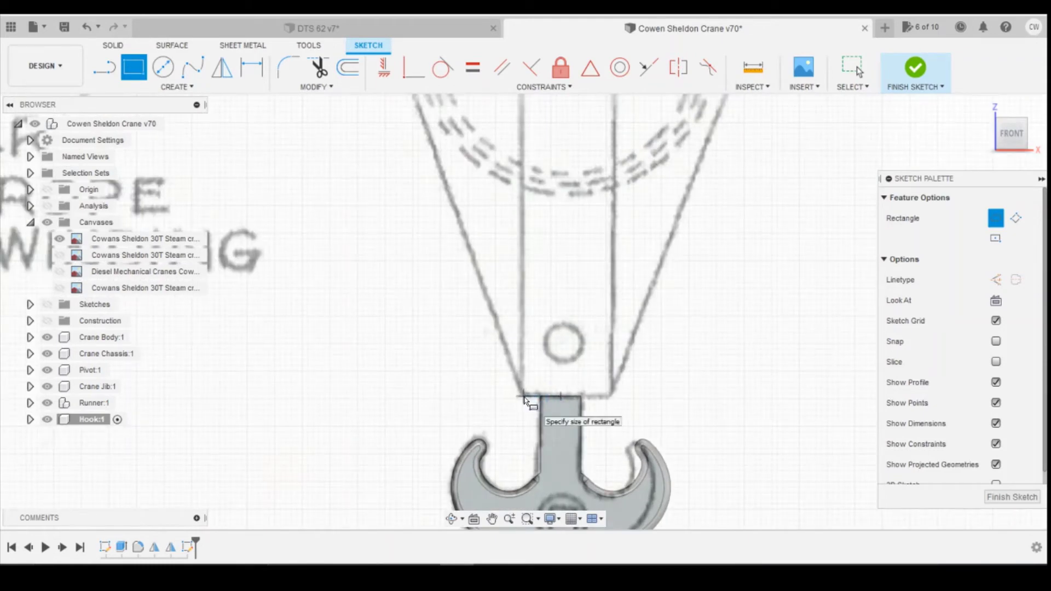
left_click(561, 397)
scroll(559, 272, "down", 3)
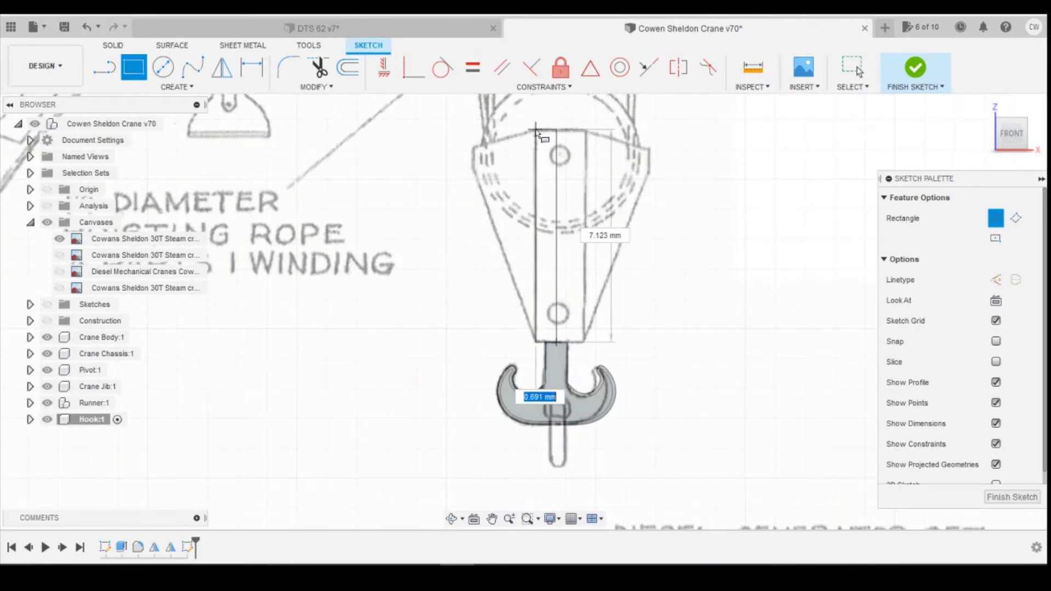
left_click(535, 130)
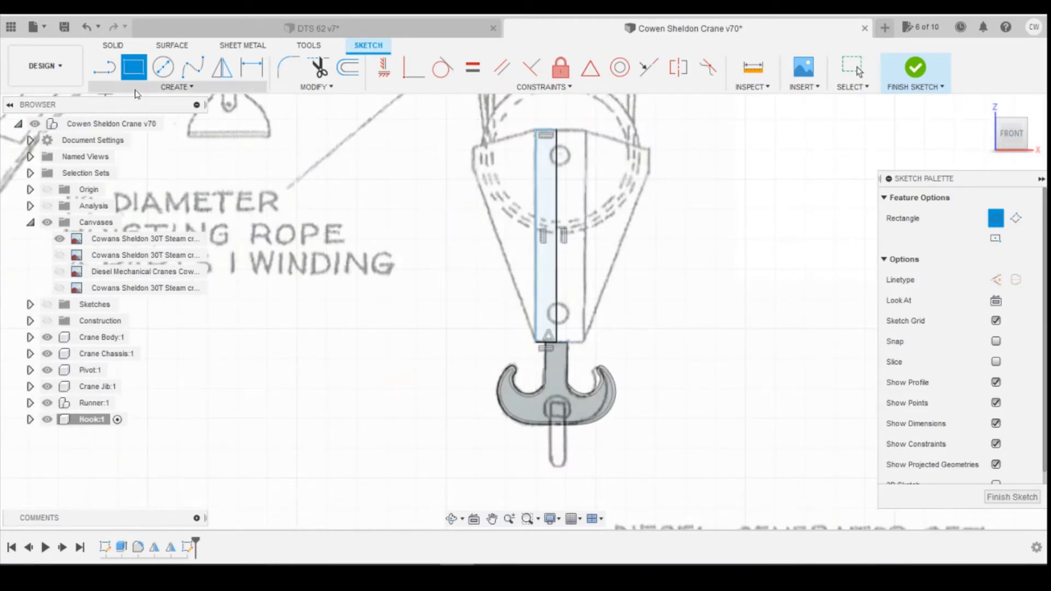
Trace the block's left flank with connected lines from the rectangle's lower-left corner around the outer edge to its upper-left corner
key("l")
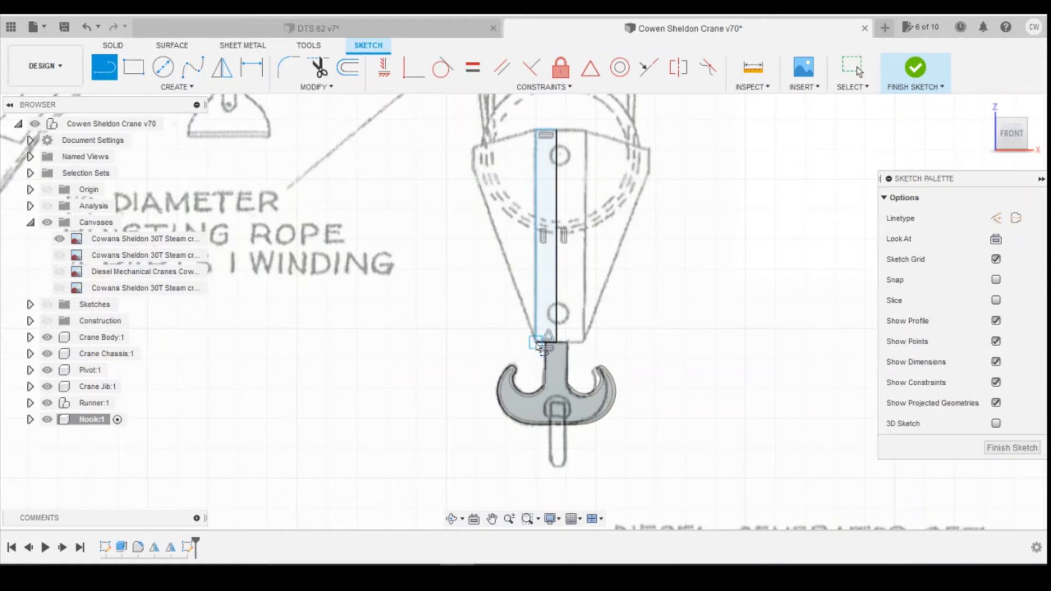
left_click(536, 343)
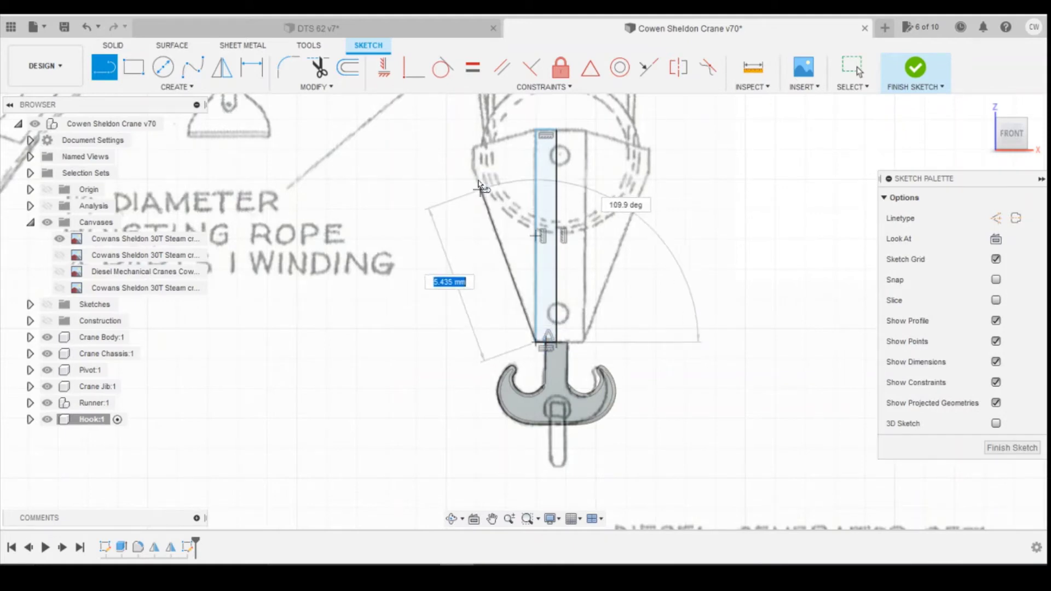
left_click(473, 153)
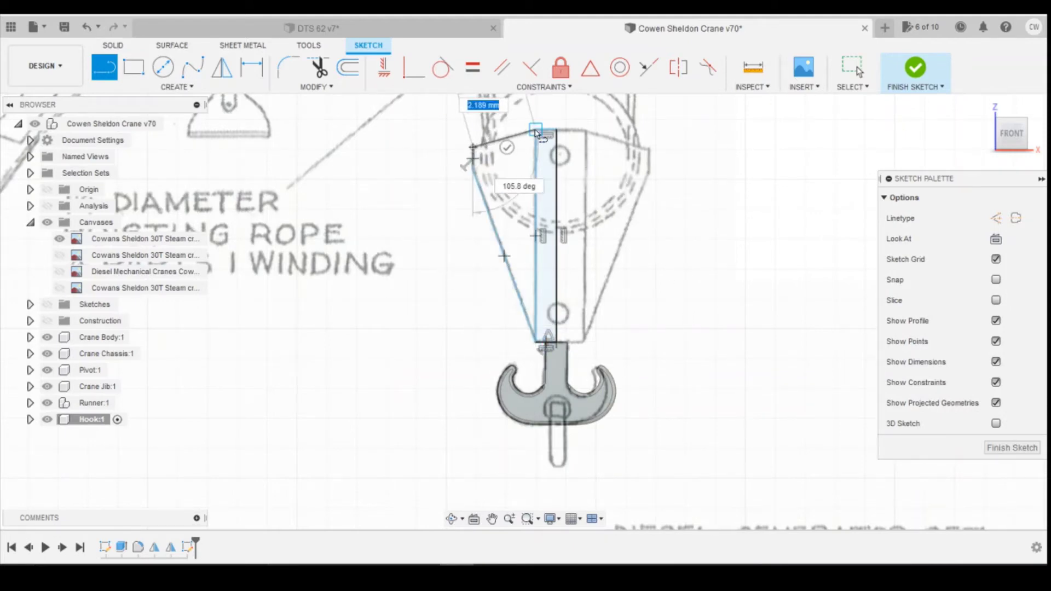
left_click(536, 132)
key("Escape")
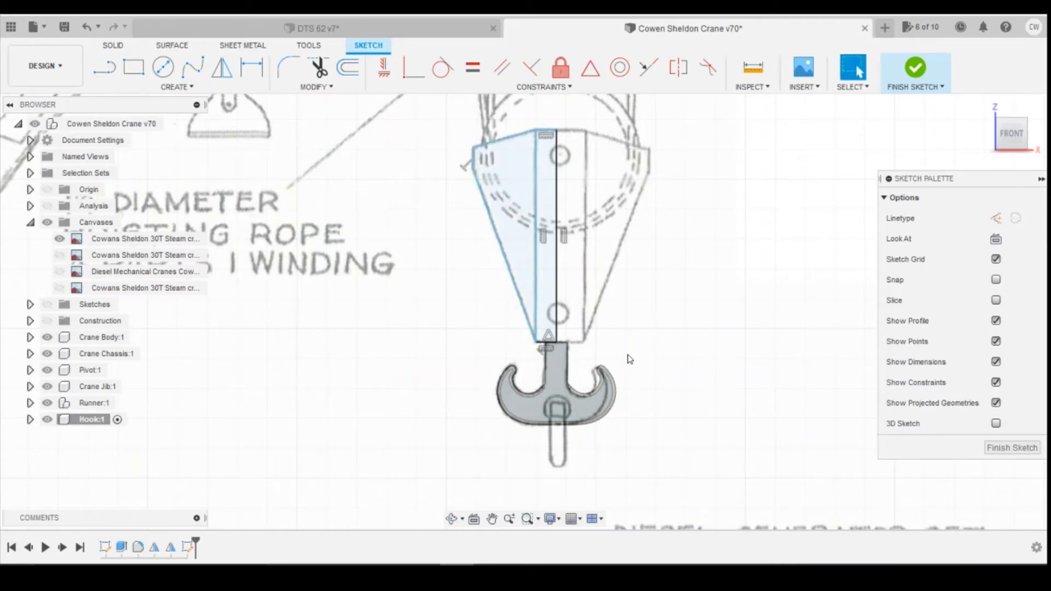
Extrude the rectangle and flank profiles together by -1.00 mm as a New Body
left_click(510, 201)
left_click(550, 193, "shift")
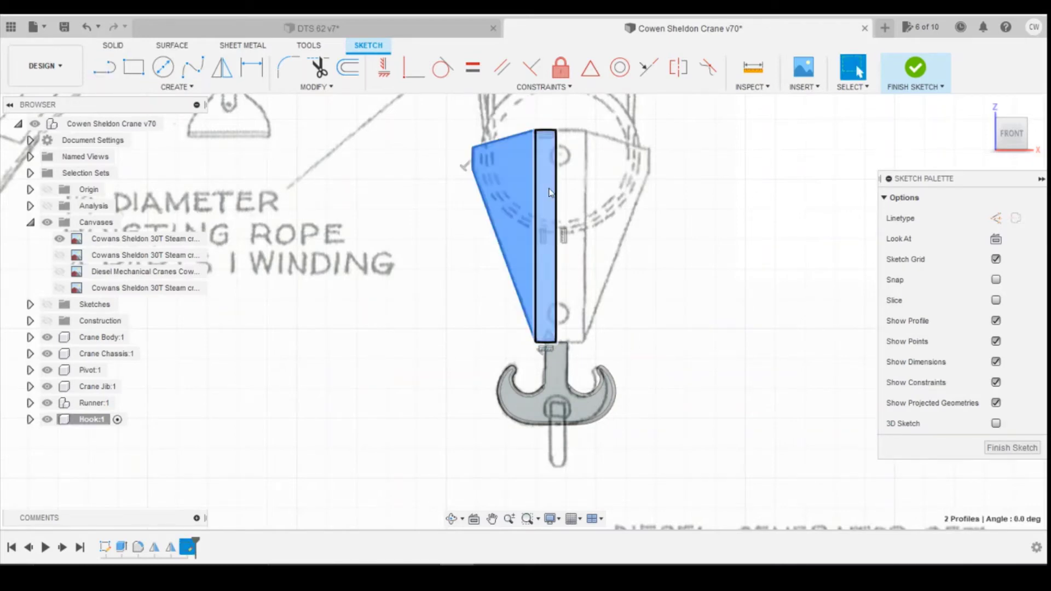
right_click(549, 194)
left_click(532, 251)
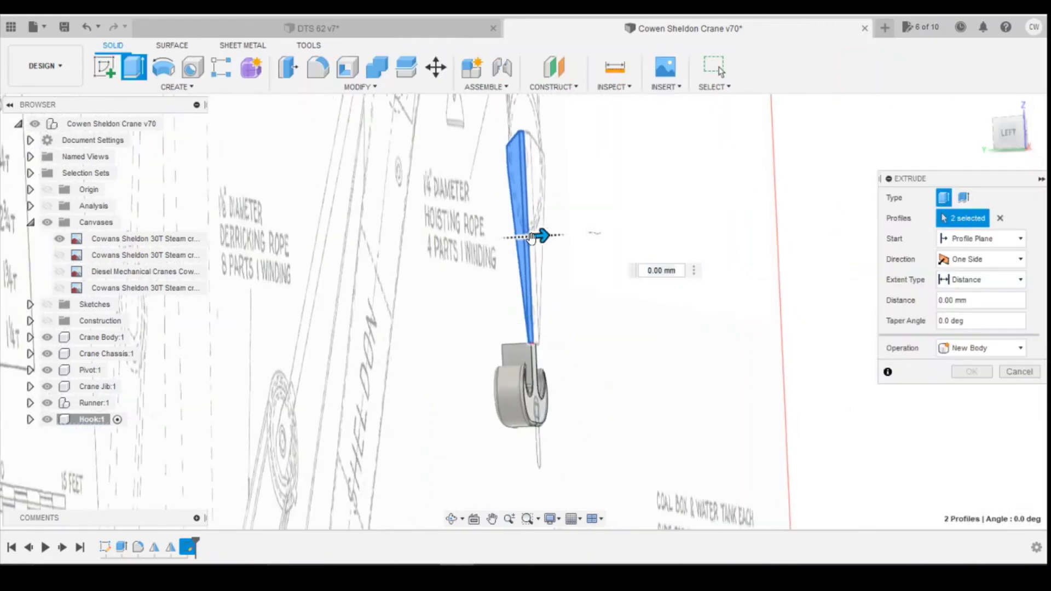
left_click_drag(534, 239, 482, 239)
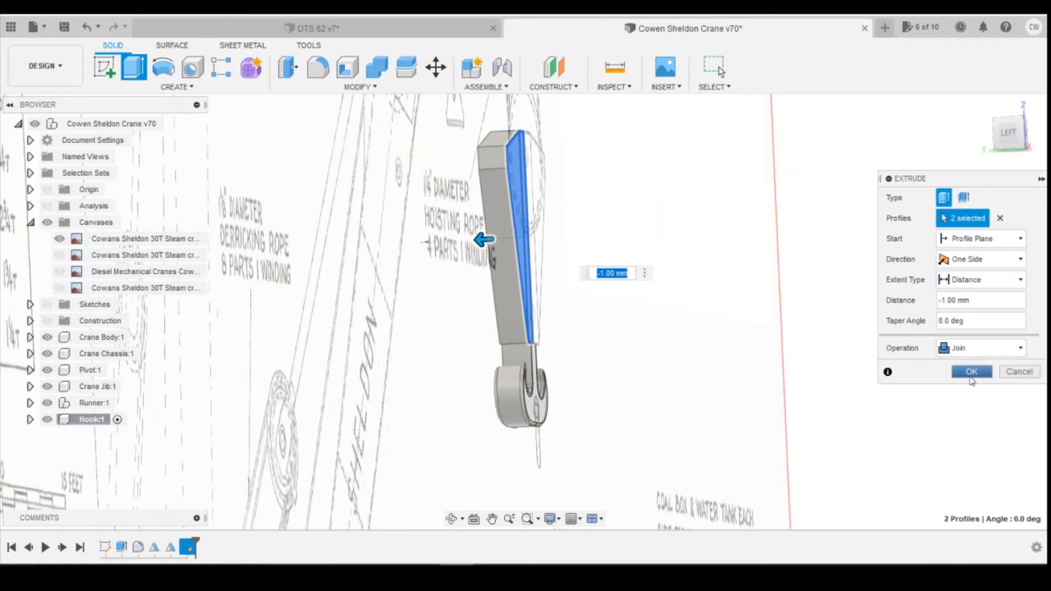
left_click(972, 348)
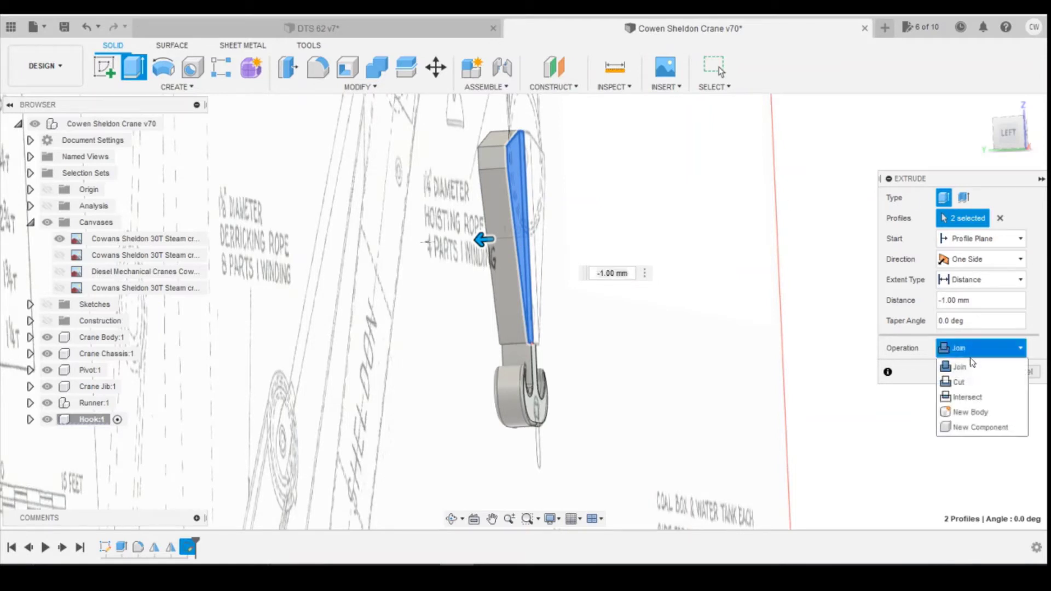
left_click(966, 412)
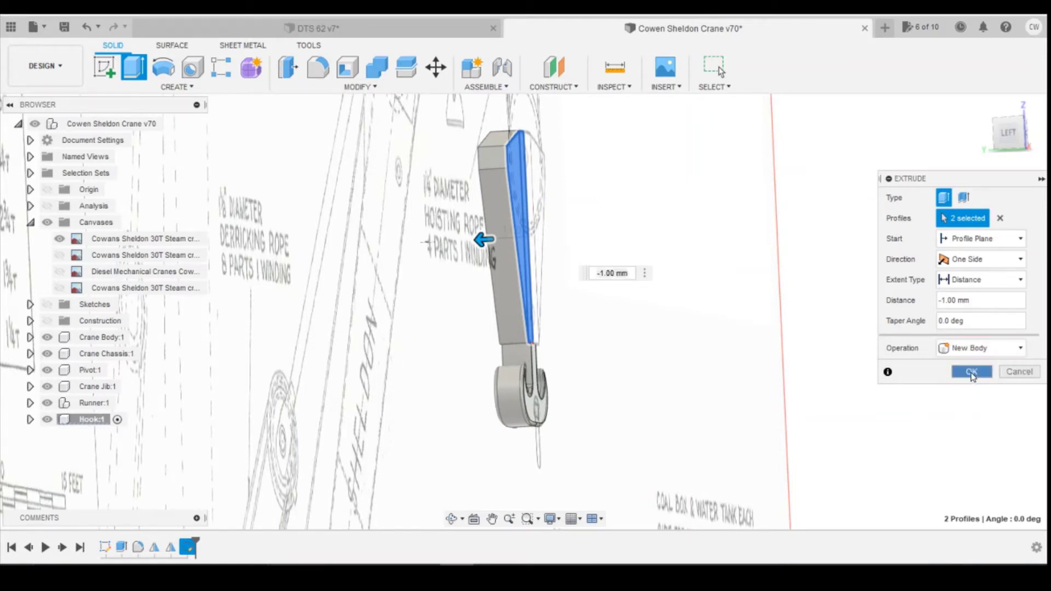
left_click(972, 372)
Mirror the half-block body across its flat centre face with the Join operation, and list the bodies of the Hook component
mouse_move(520, 329)
middle_mouse_down("shift")
mouse_move(524, 383)
mouse_move(524, 312)
middle_mouse_up("shift")
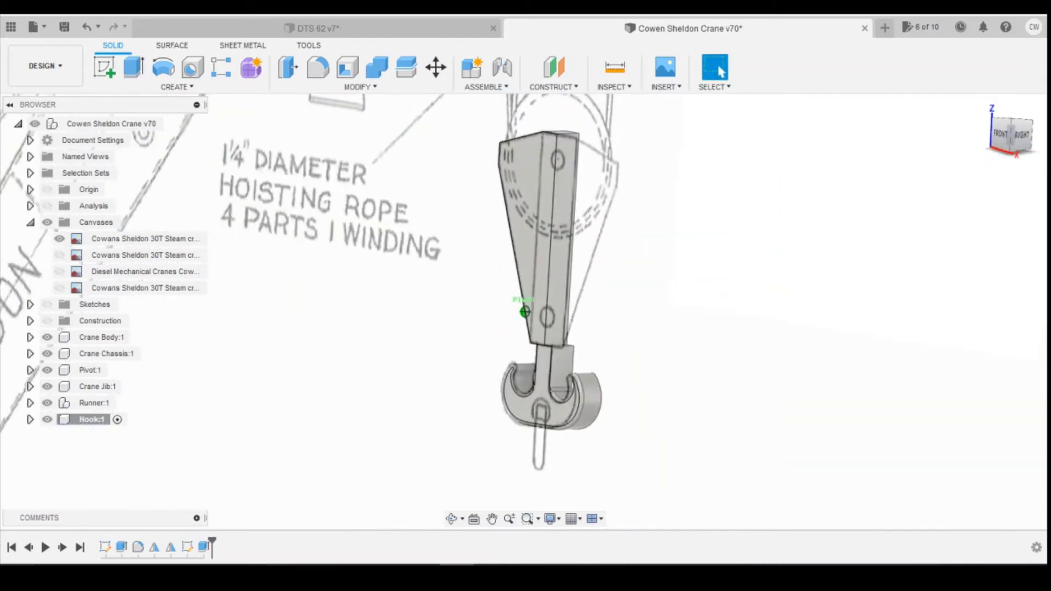
left_click(176, 86)
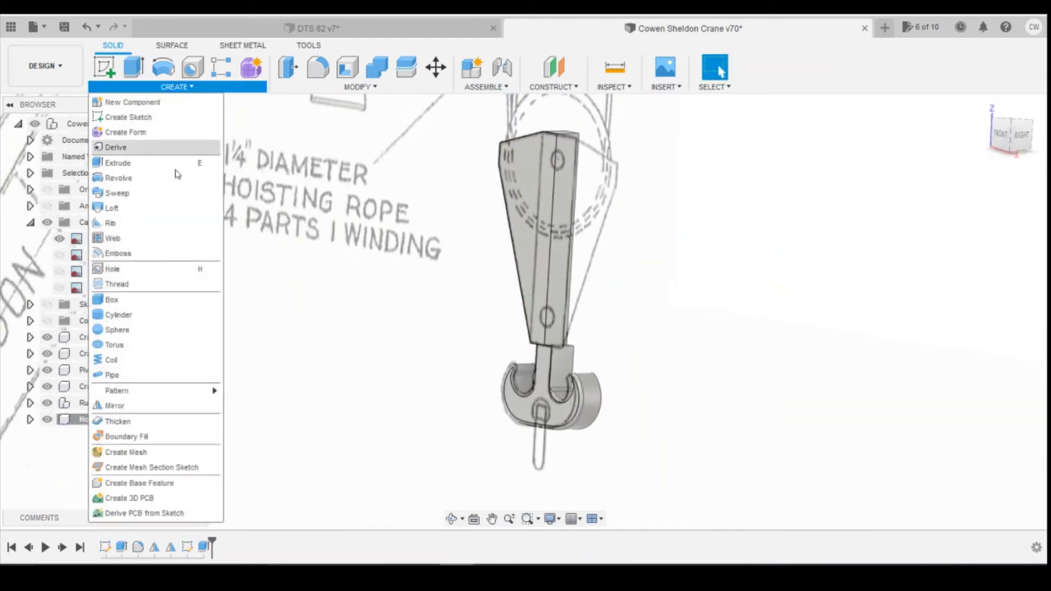
left_click(150, 407)
left_click(521, 176)
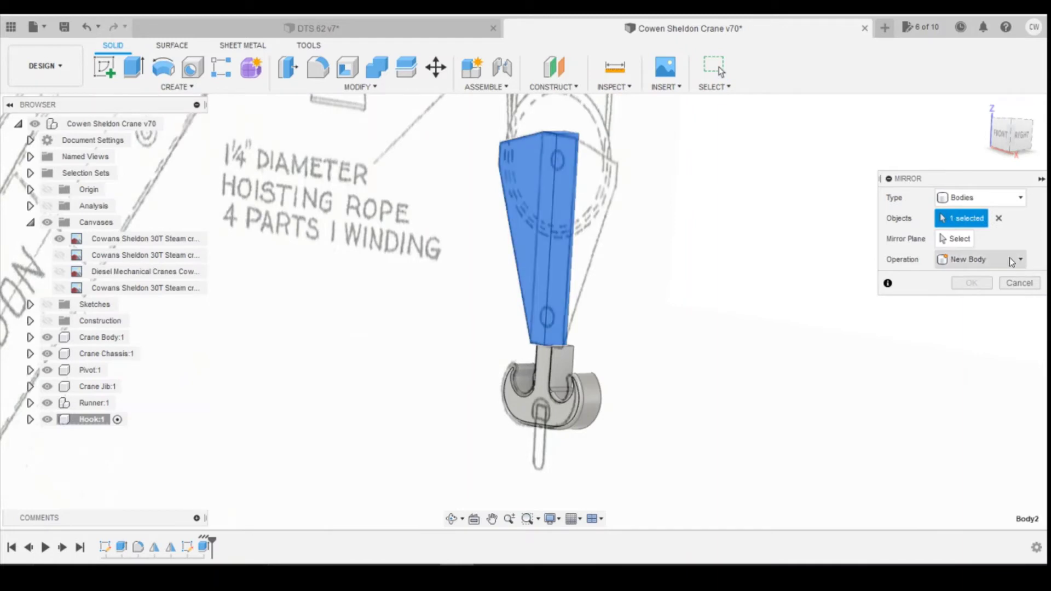
left_click(956, 239)
left_click(559, 219)
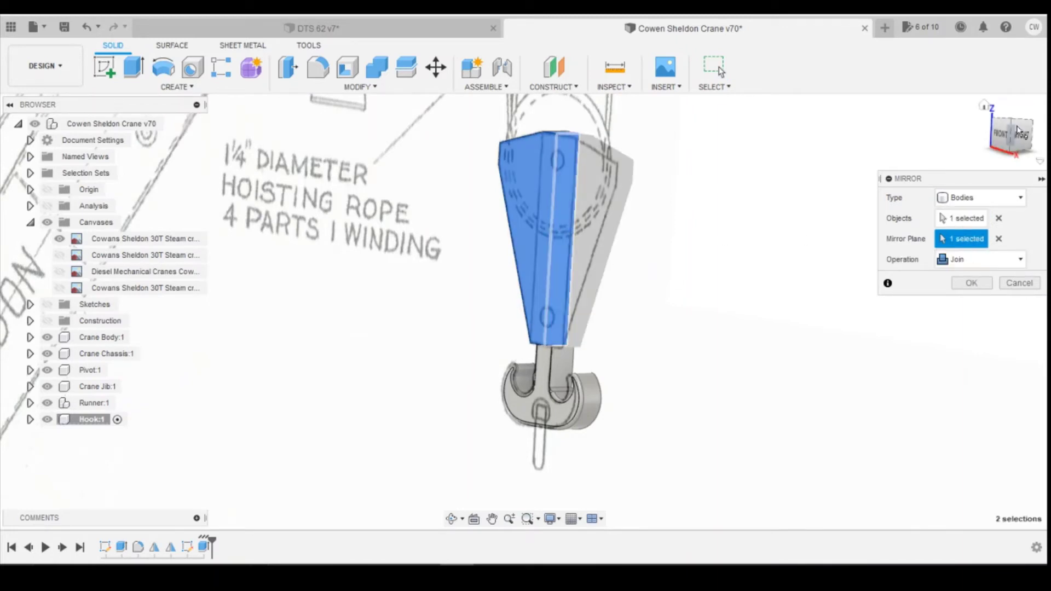
left_click(994, 140)
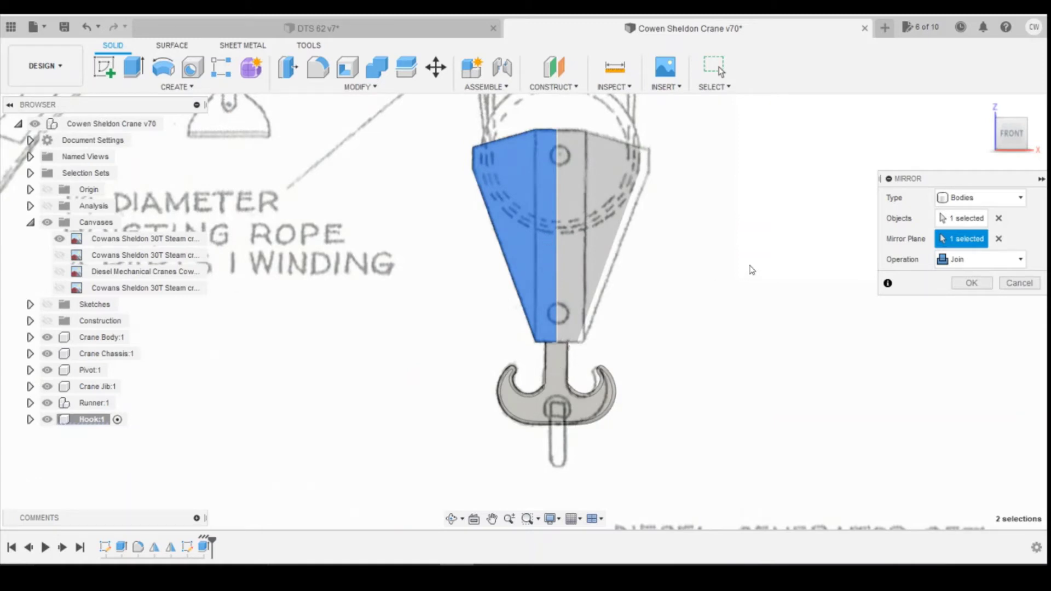
left_click(968, 289)
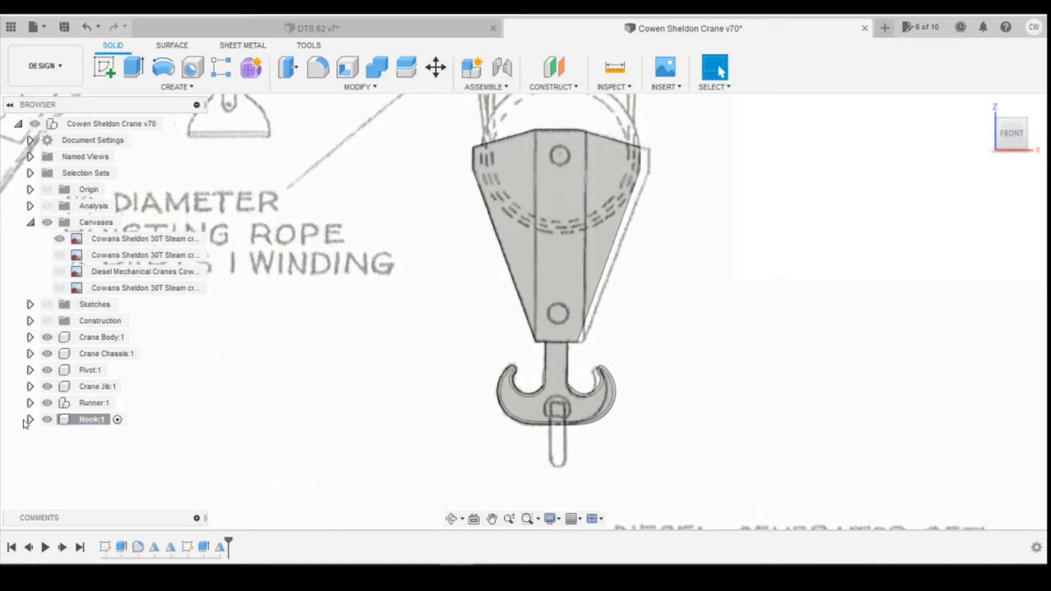
left_click(30, 420)
left_click(42, 453)
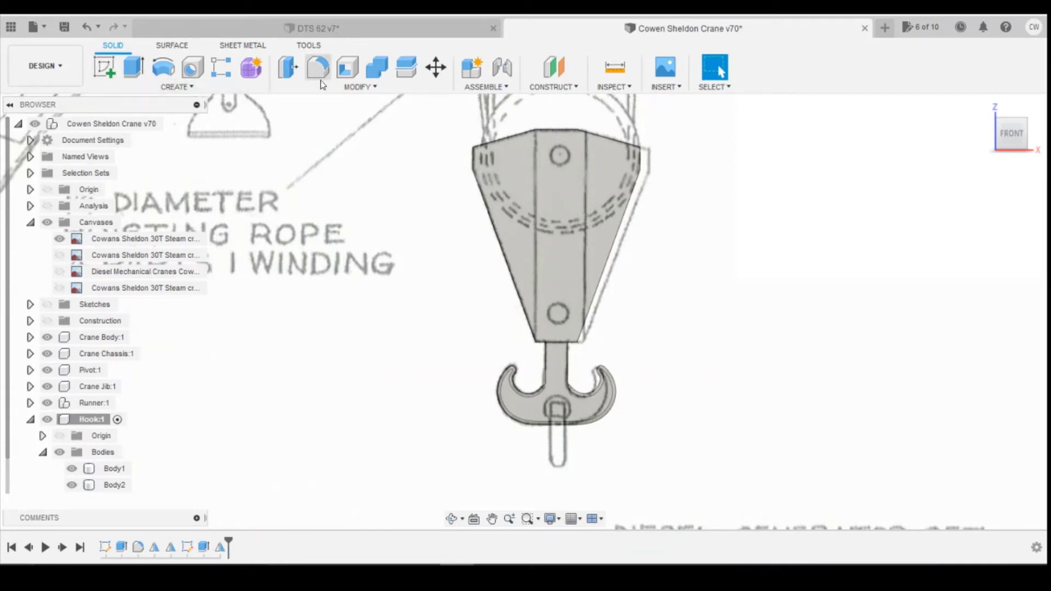
Combine the hook body and the pulley block body into one body with the Join operation
left_click(382, 67)
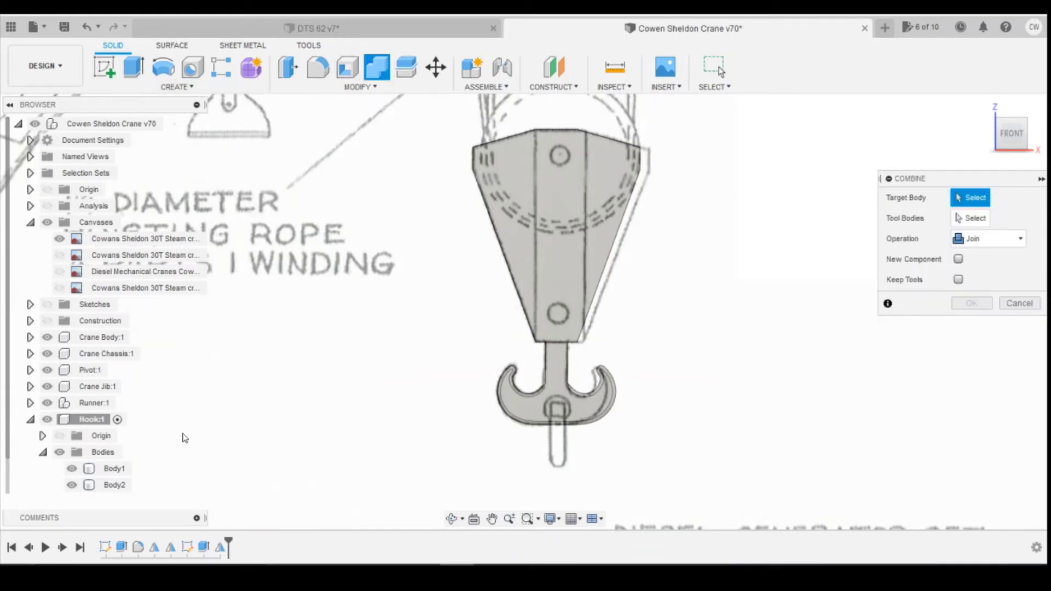
left_click(114, 469)
left_click(116, 485)
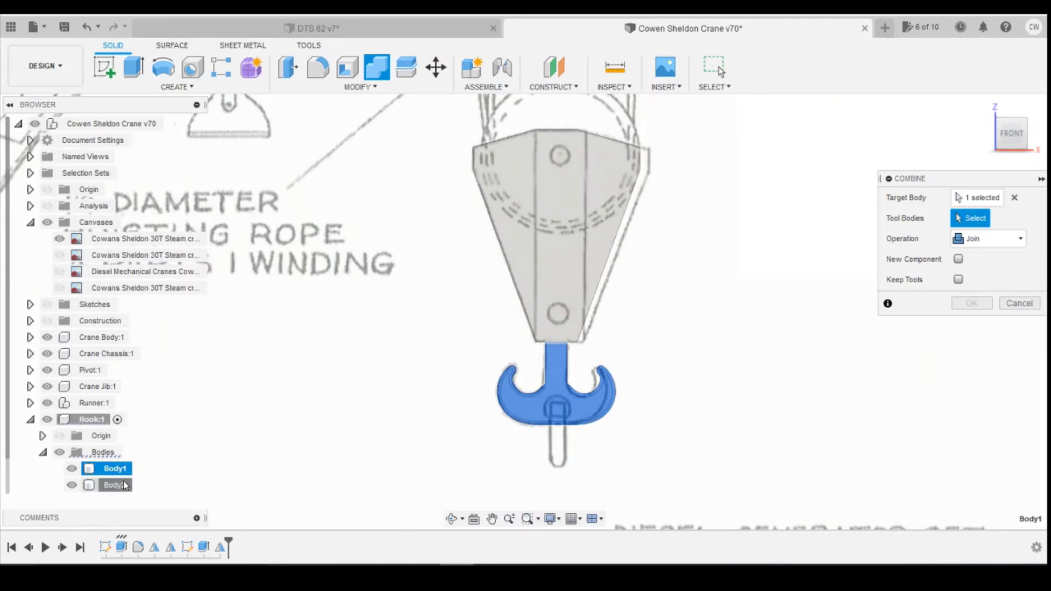
left_click(971, 303)
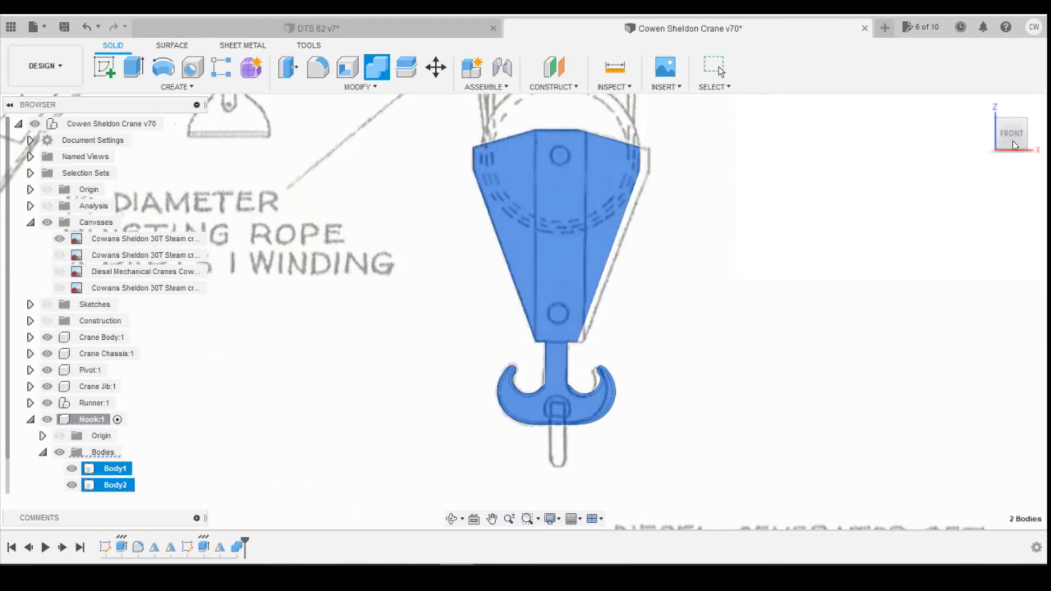
middle_click_drag(525, 312, 618, 311, "shift")
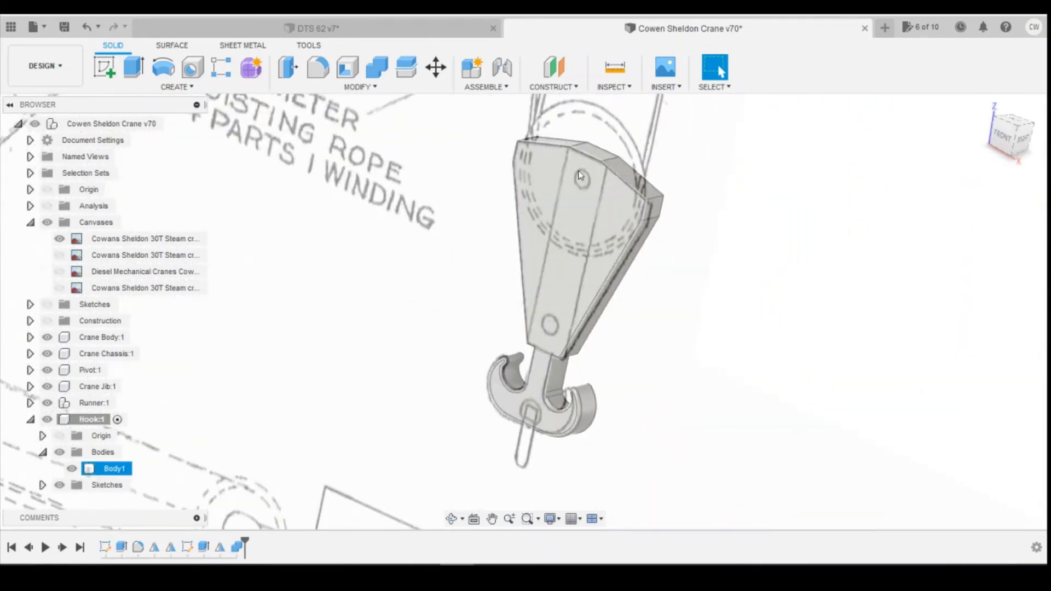
Start a sketch on the block's front face and trace the pulley with a circle about 5.33 mm in diameter, centred on the upper pin
left_click(1013, 141)
left_click(104, 67)
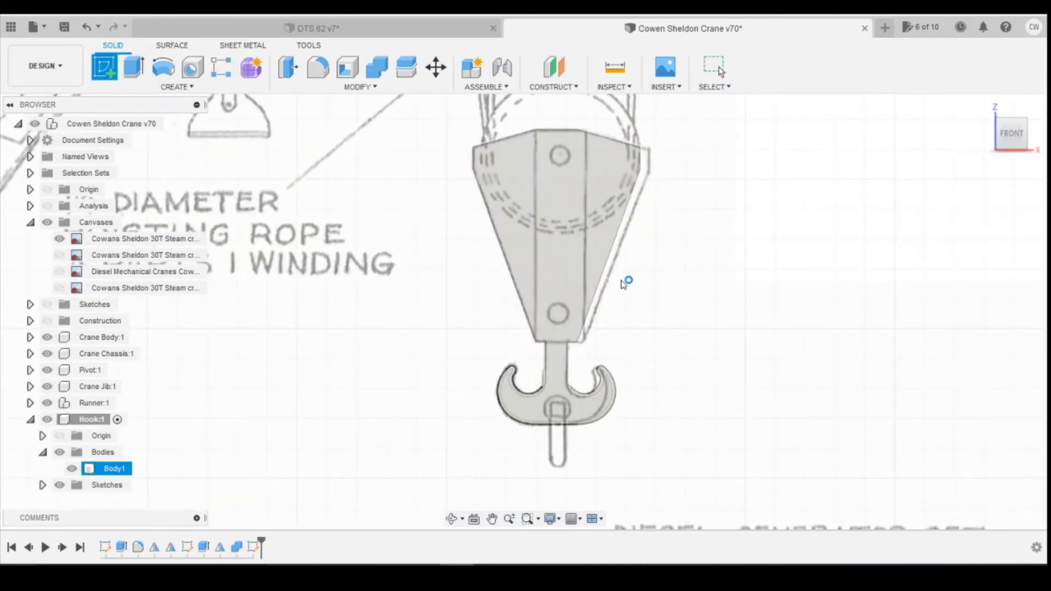
left_click(624, 283)
key("c")
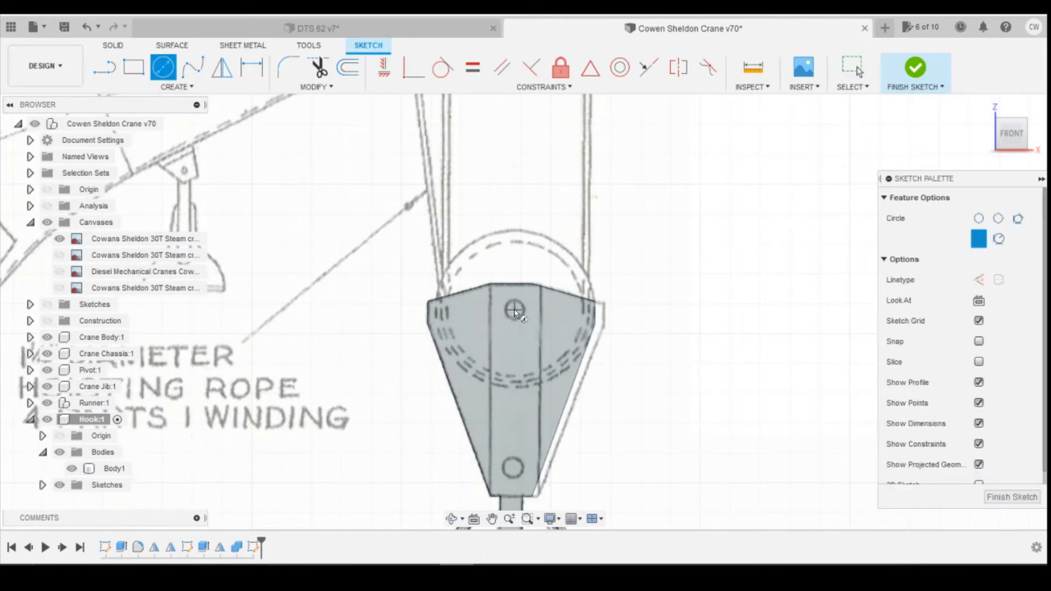
left_click(515, 311)
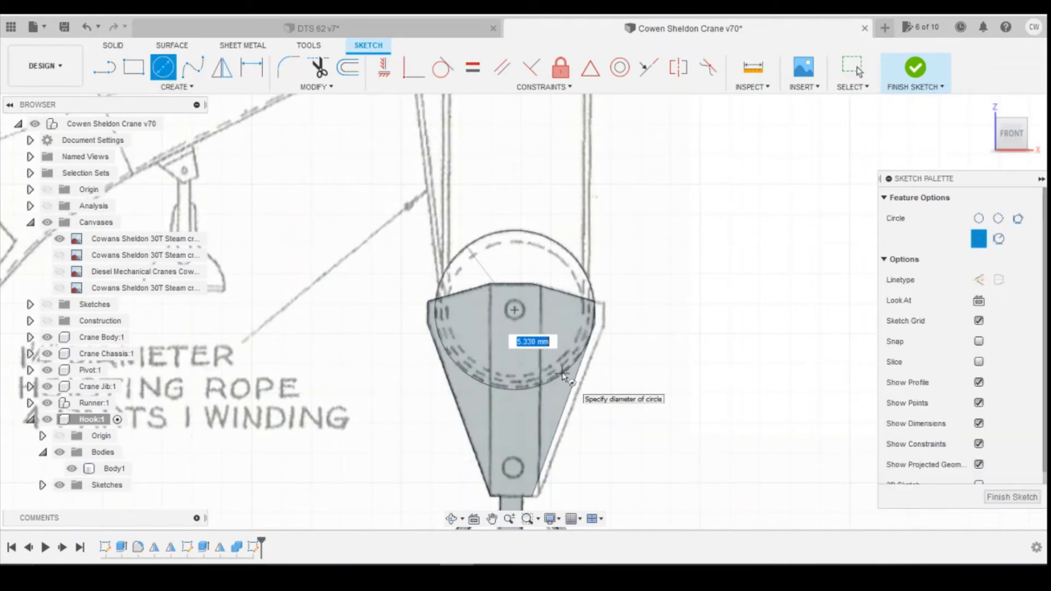
left_click(563, 374)
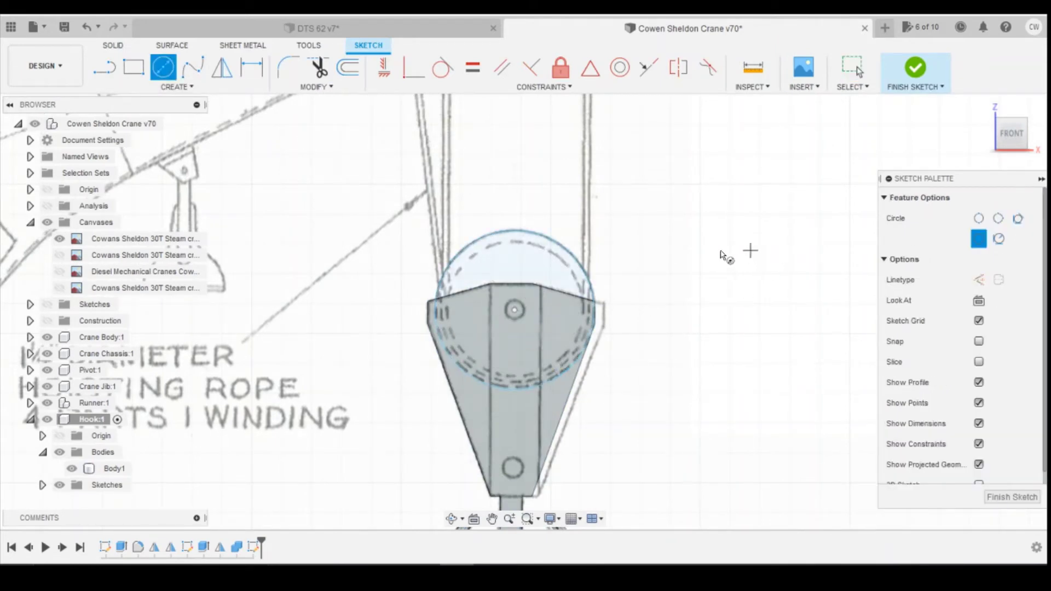
key("Escape")
Try extruding the circle segment above the block by -1.00 mm with Join, check its alignment from the front, and undo the extrusion
left_click(548, 261)
right_click(547, 261)
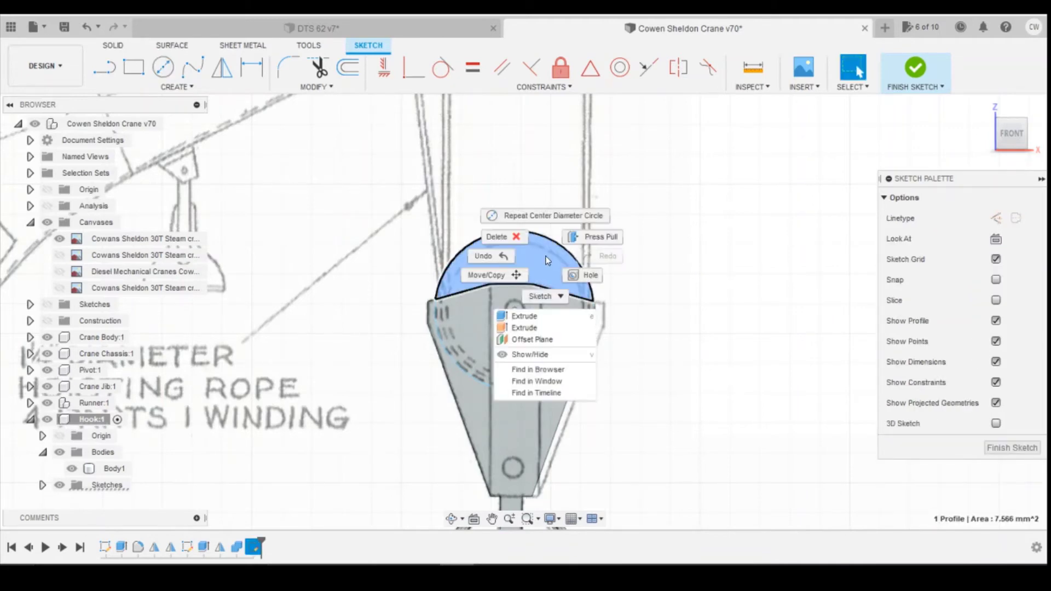
left_click(525, 316)
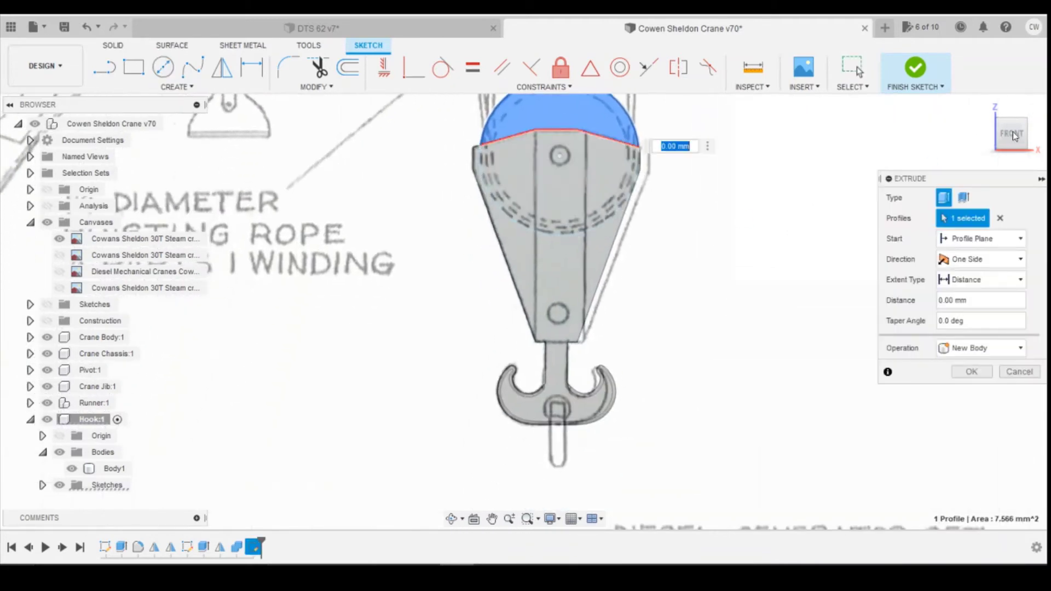
left_click_drag(1013, 132, 820, 185)
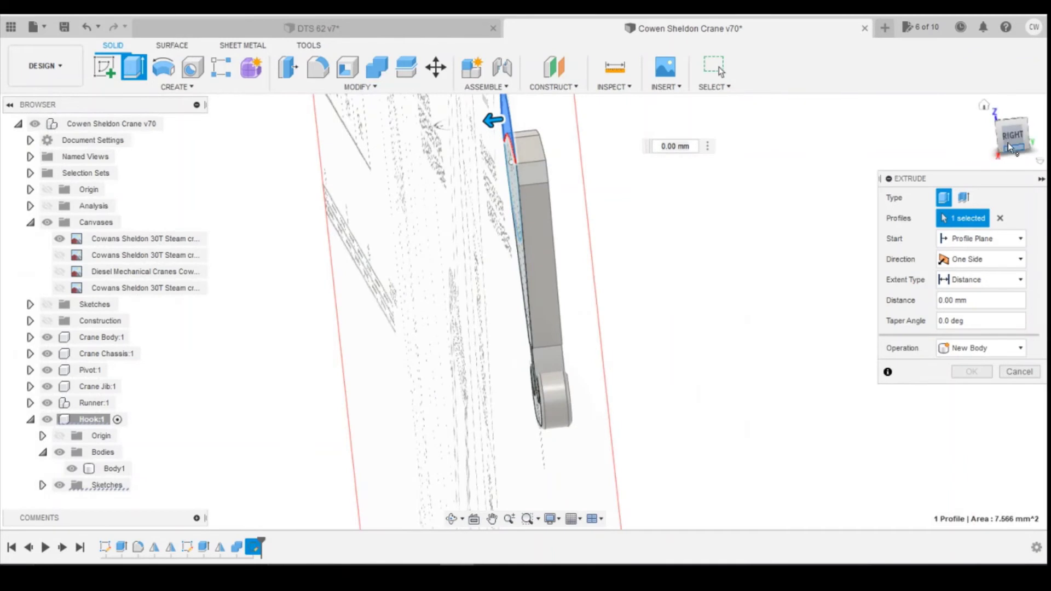
left_click_drag(1011, 145, 854, 167)
left_click_drag(469, 123, 709, 324)
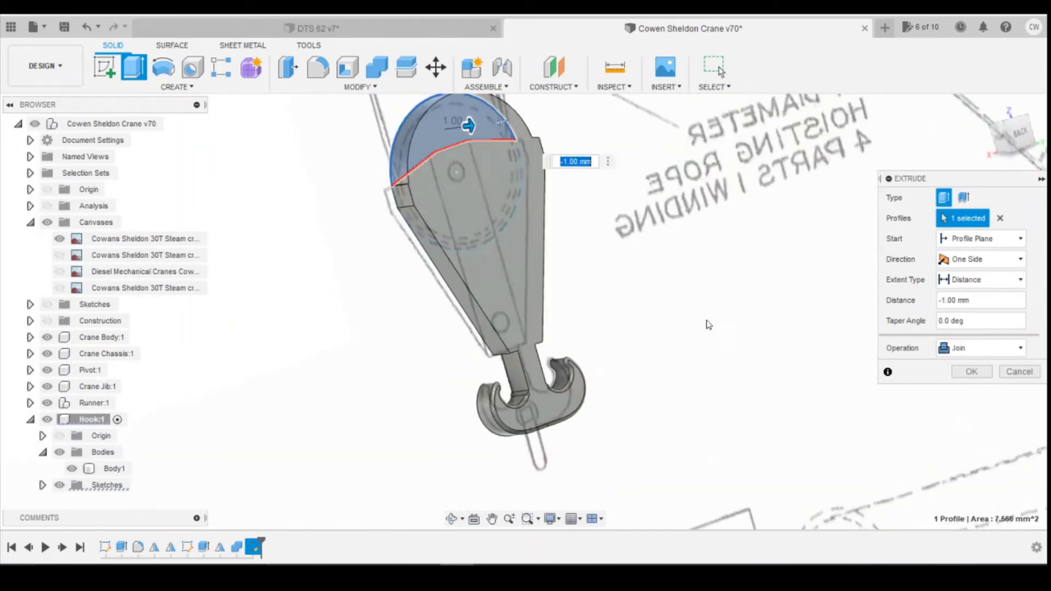
left_click(981, 375)
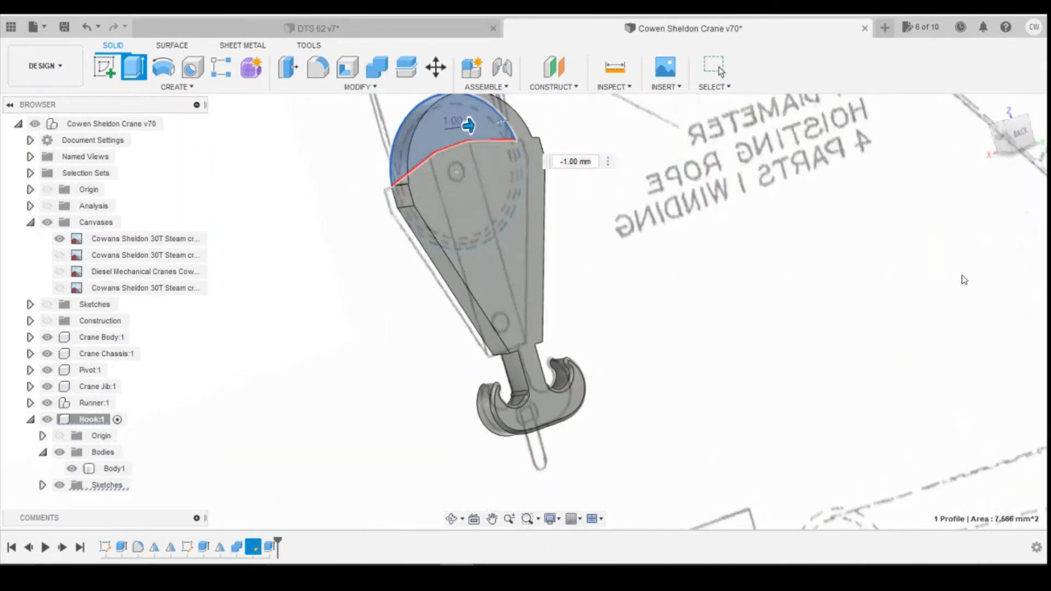
left_click(997, 141)
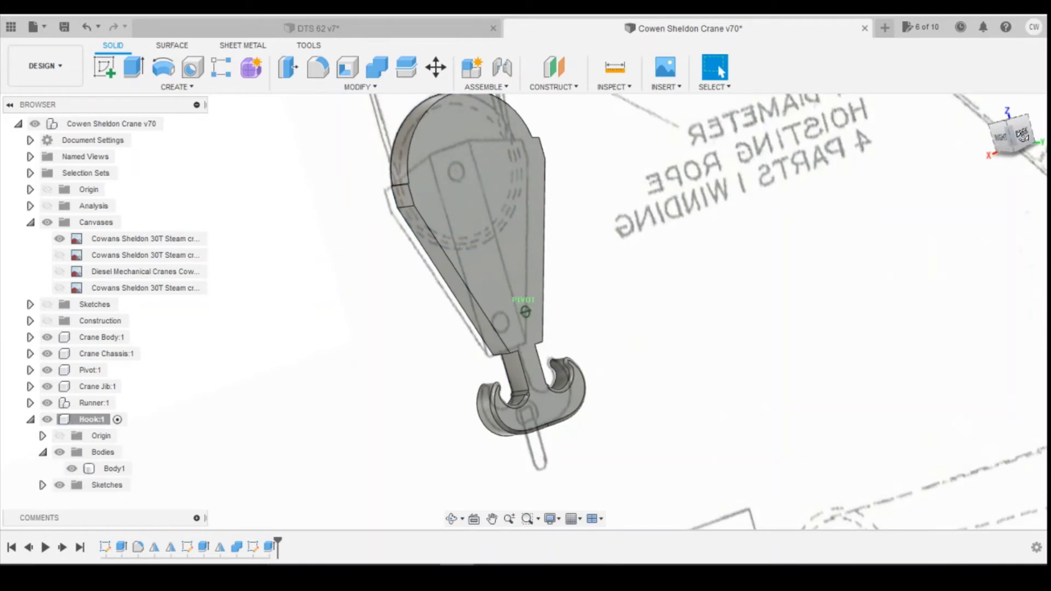
middle_click_drag(525, 312, 607, 179, "shift")
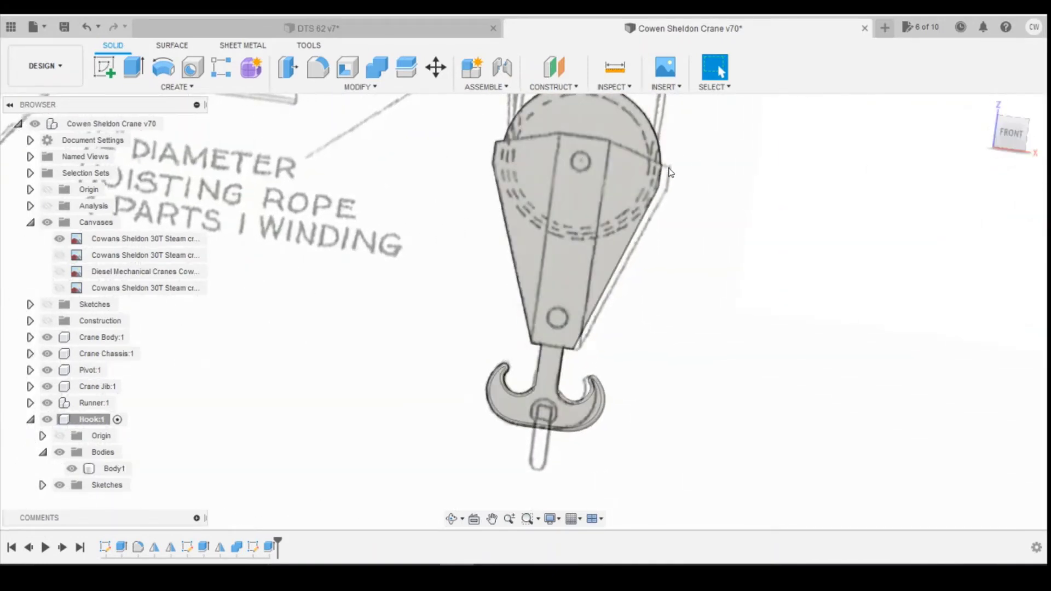
left_click(87, 27)
Draw a horizontal line between the block's upper outer corners and a vertical line down from its midpoint
scroll(527, 311, "up", 4)
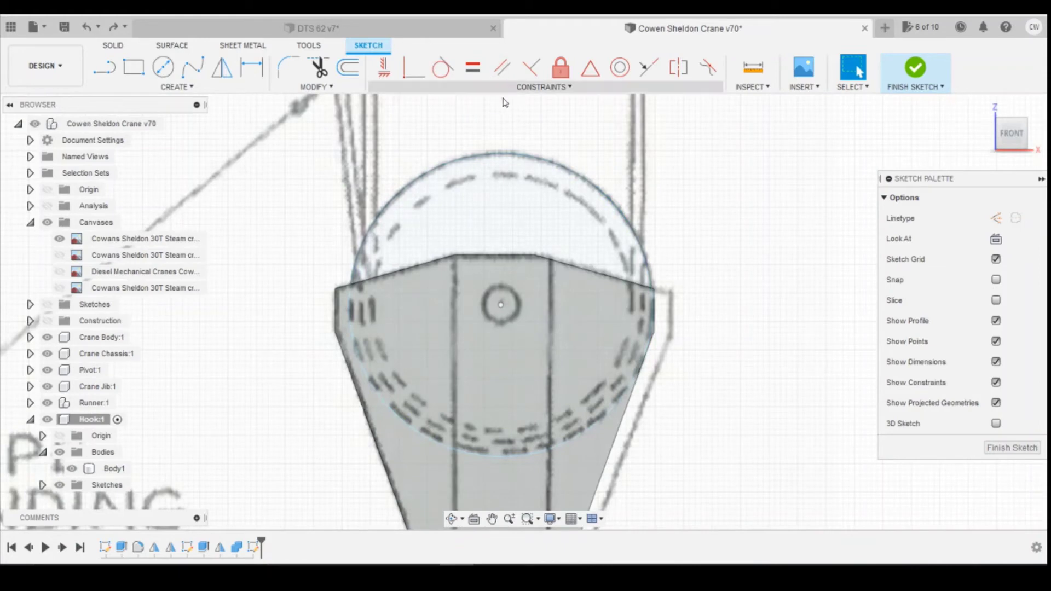
left_click(106, 77)
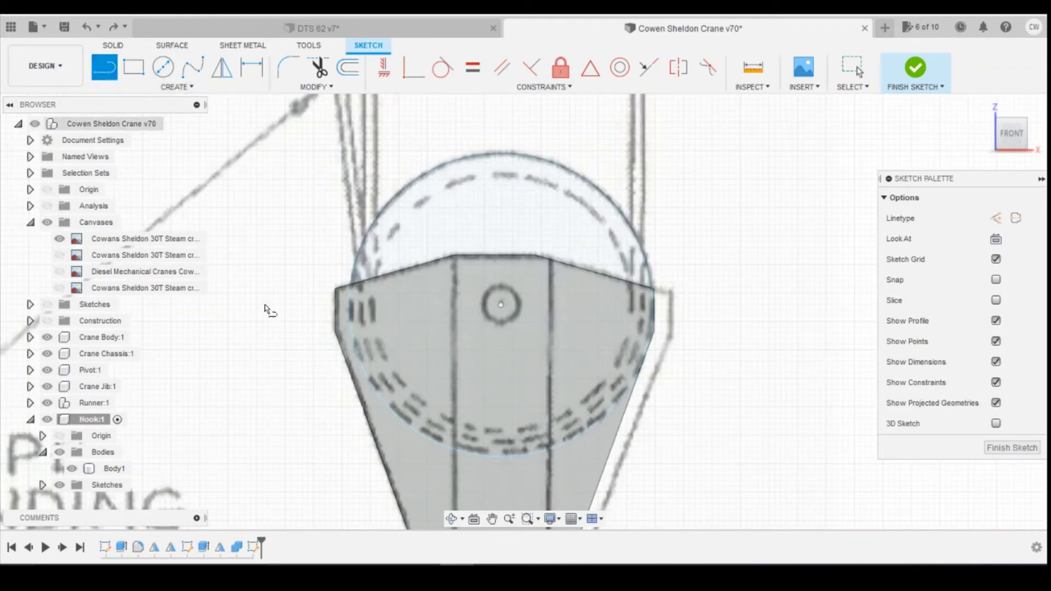
left_click(335, 289)
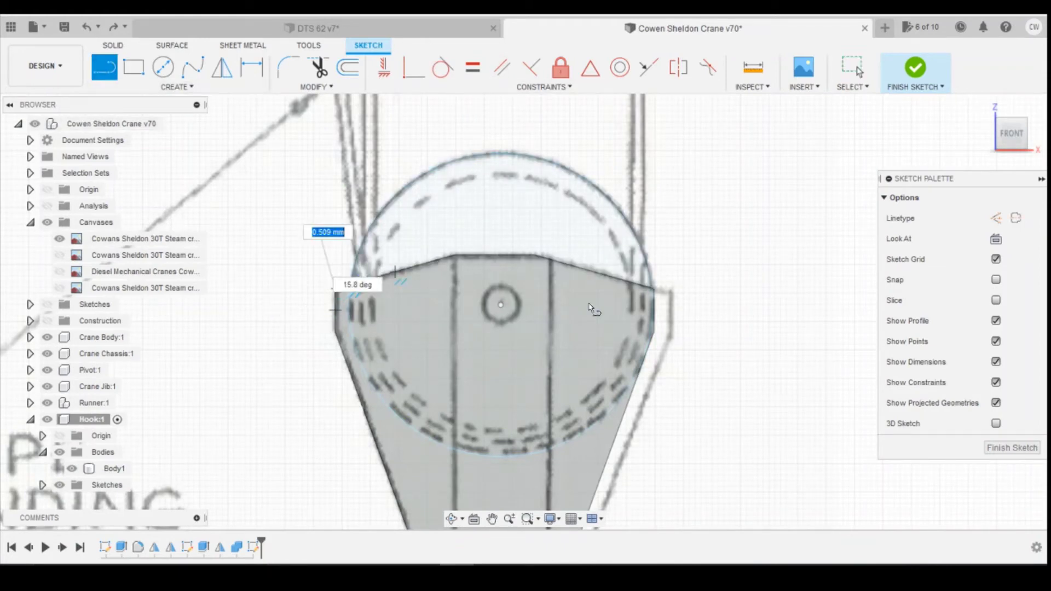
left_click(655, 289)
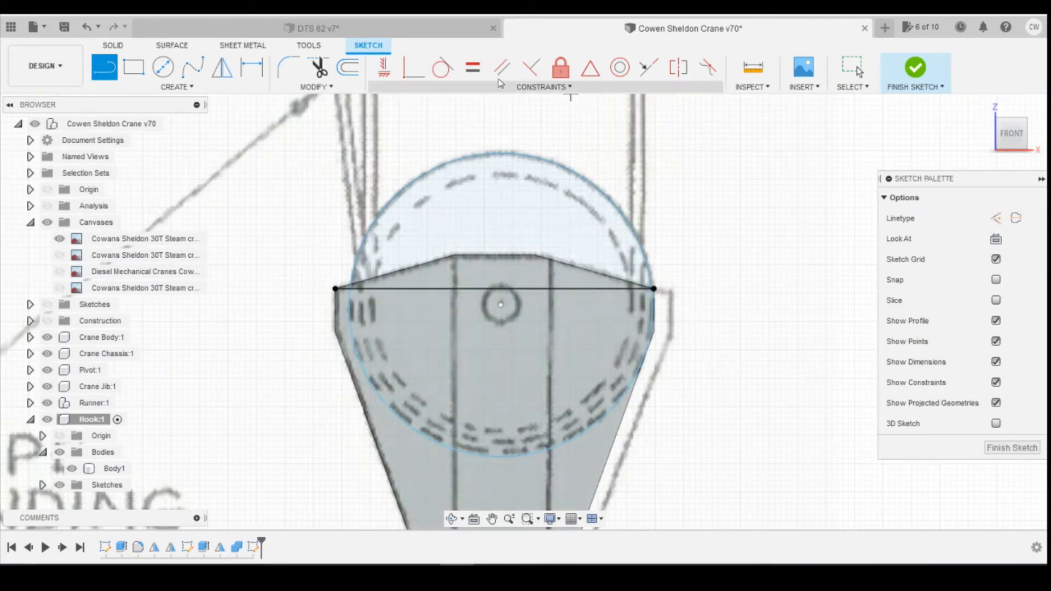
left_click(590, 67)
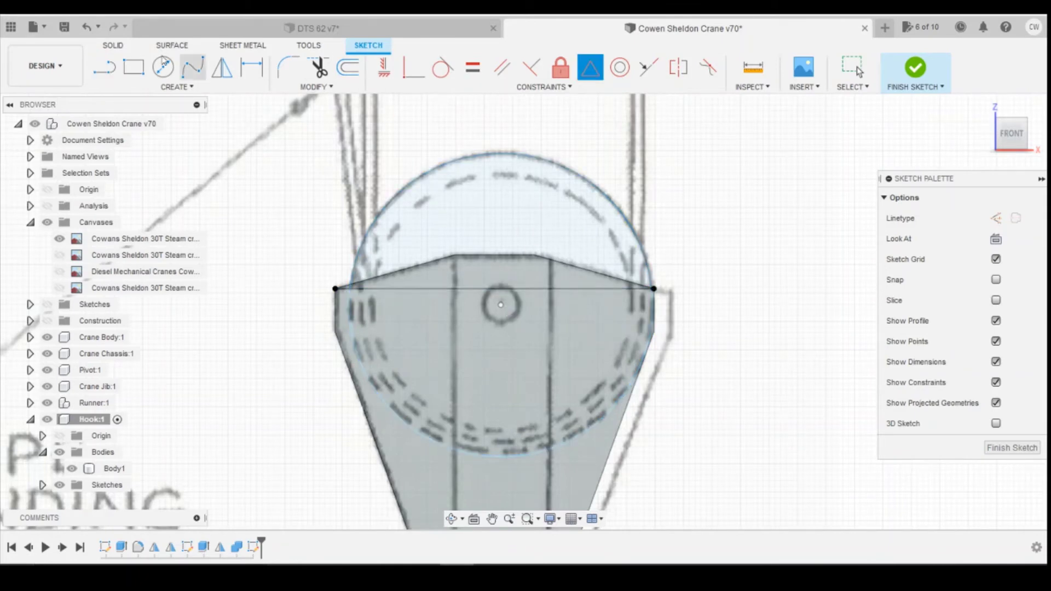
left_click(104, 67)
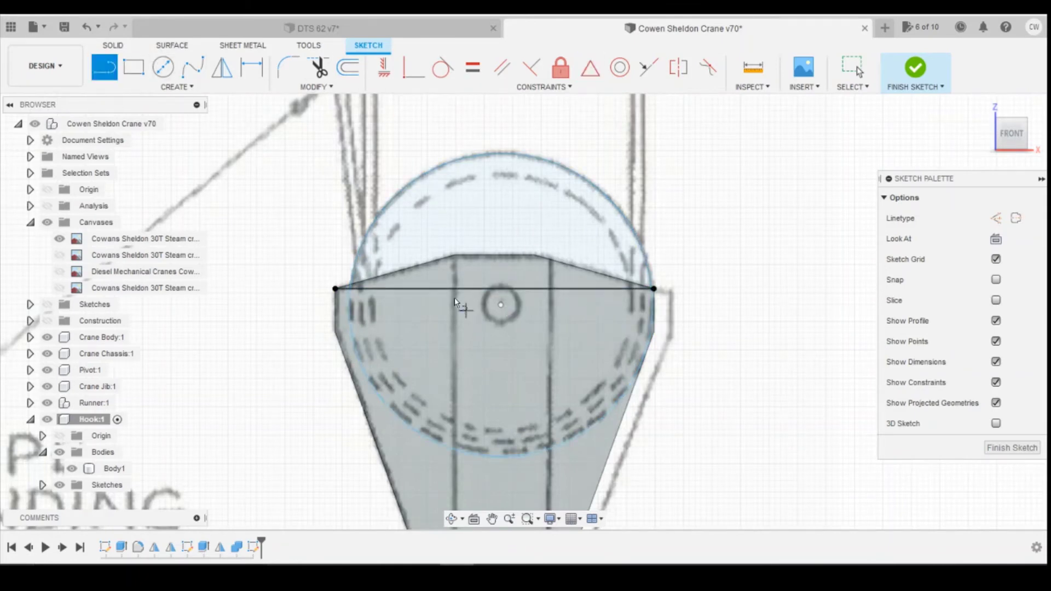
left_click(495, 289)
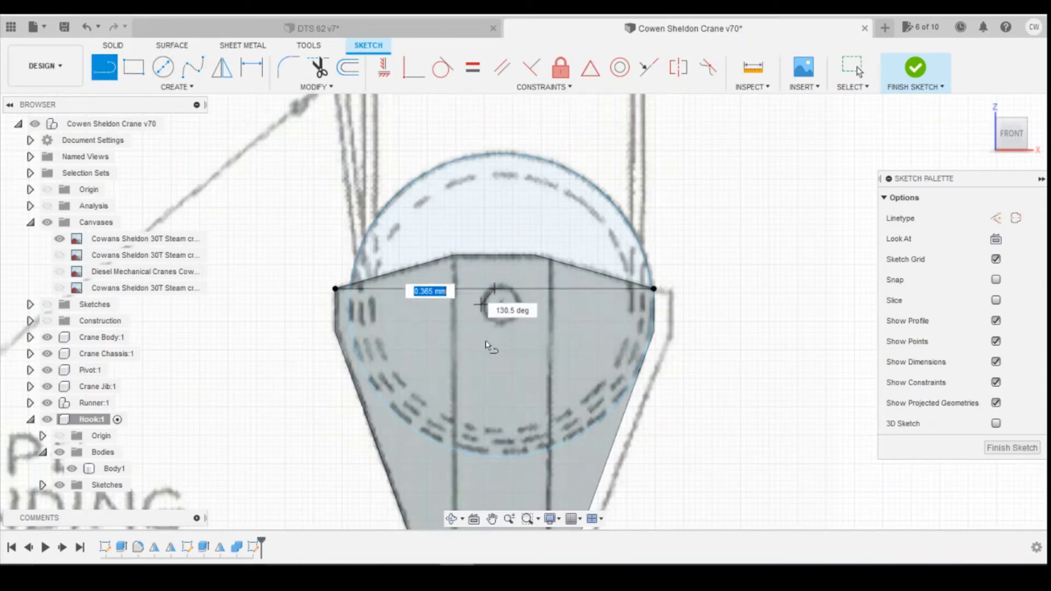
left_click(494, 371)
key("Escape")
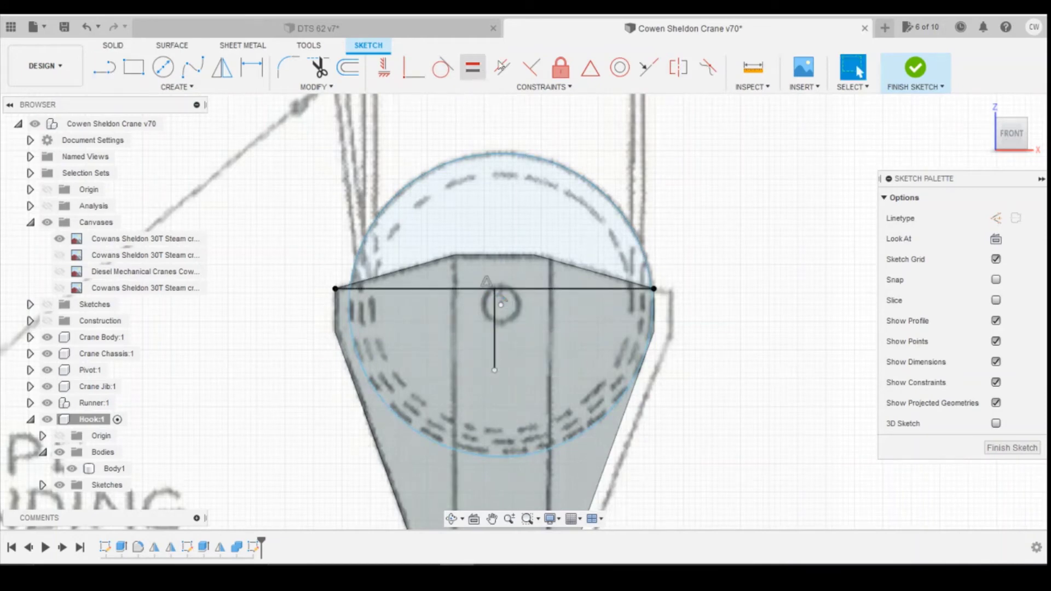
Centre the pulley circle on the block by making its centre point coincident with the vertical line
left_click(413, 67)
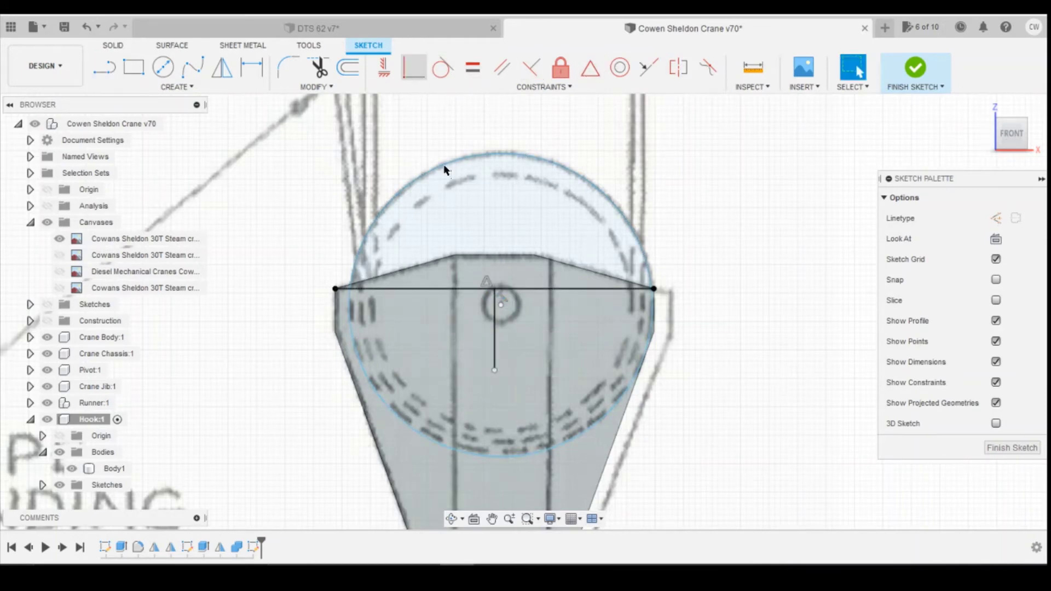
left_click(501, 305)
left_click(495, 326)
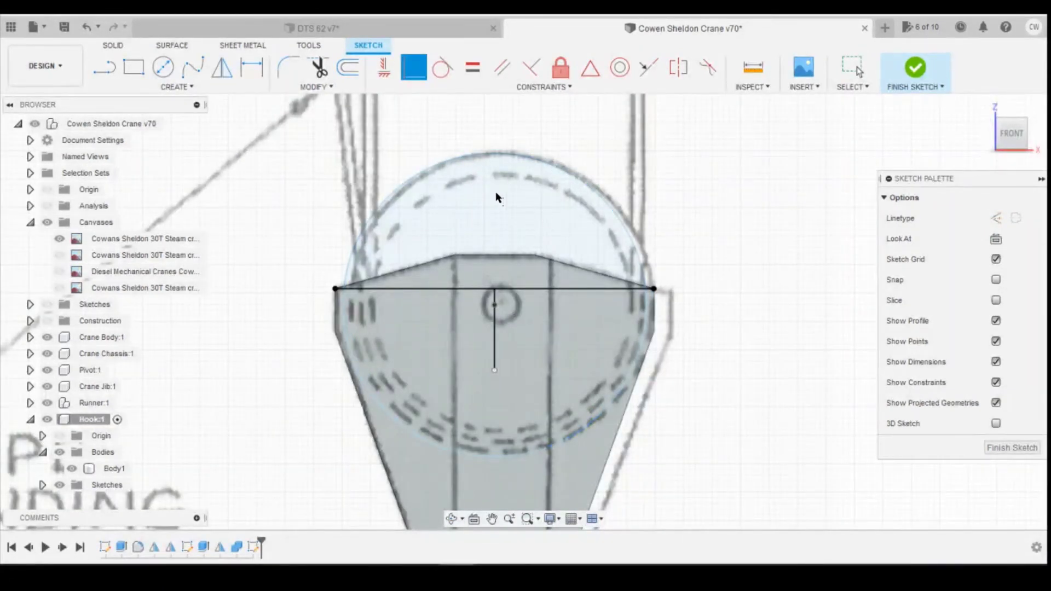
key("Escape")
Extrude the centred circle's segment above the block by -1.00 mm with the Join operation
right_click(532, 216)
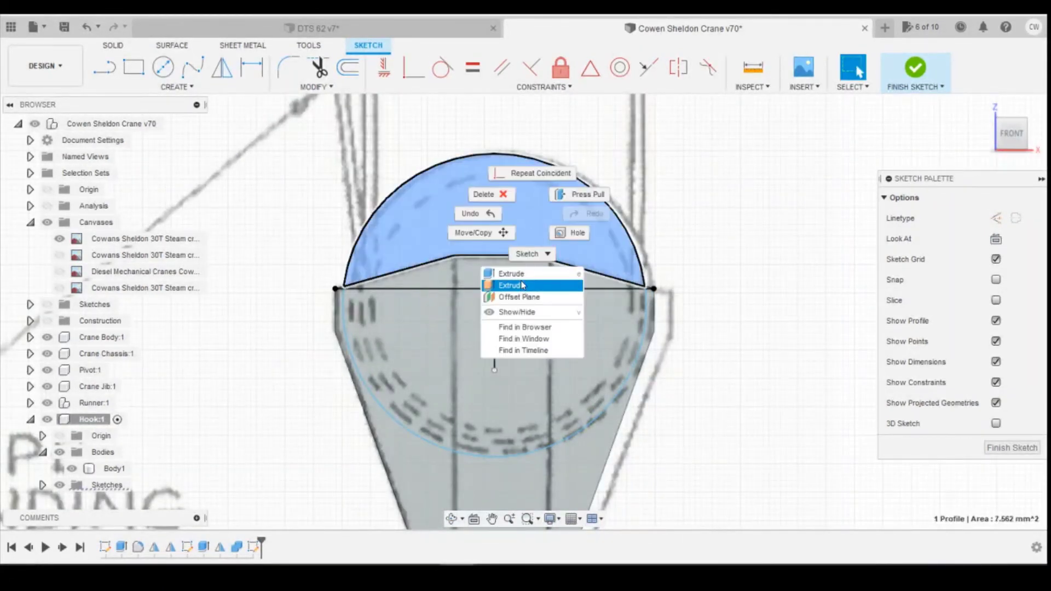
left_click(507, 284)
key("e")
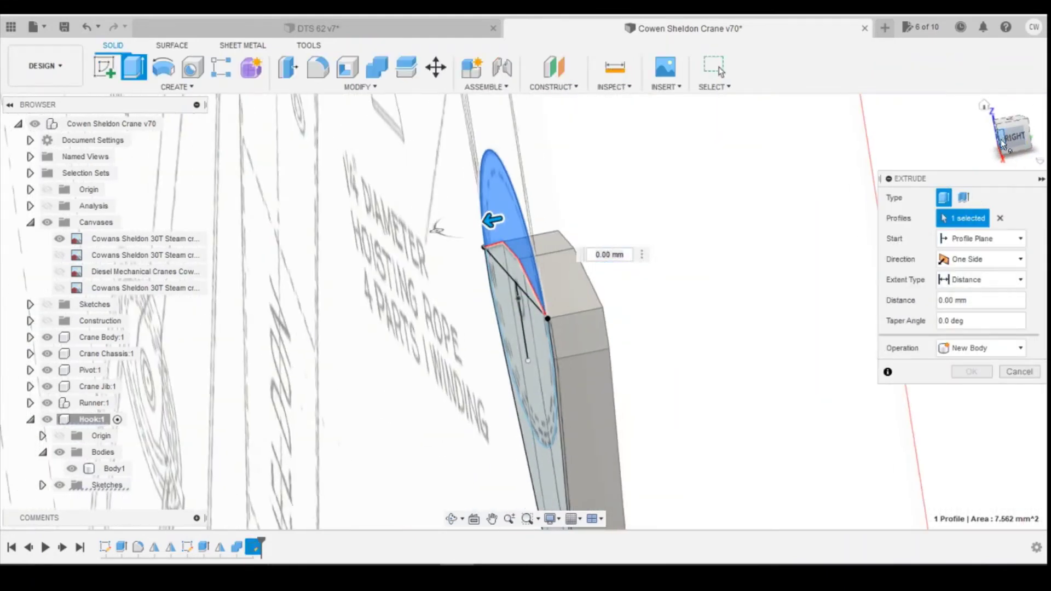
left_click(972, 289)
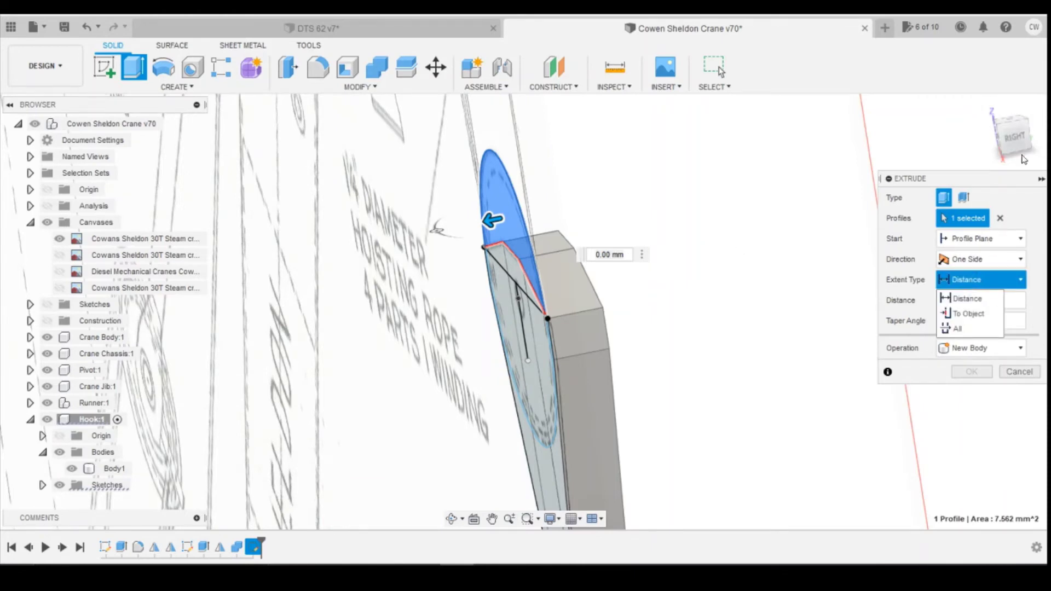
left_click(967, 298)
middle_click_drag(526, 301, 646, 300, "shift")
type("-1")
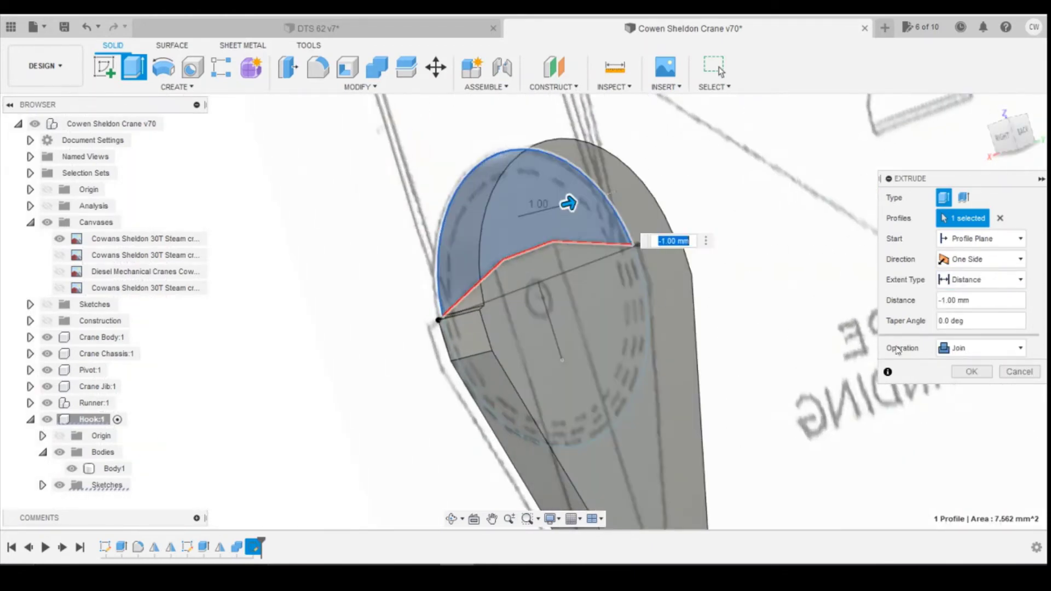
key("Return")
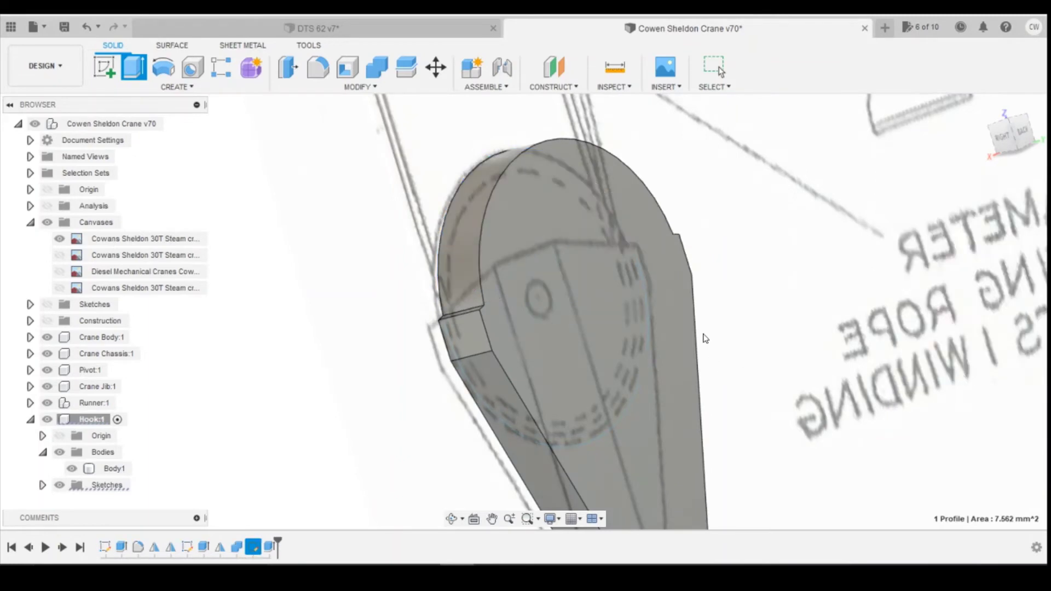
List the Hook component's sketches and show Sketch3 with the half-block outline
scroll(554, 427, "down", 10)
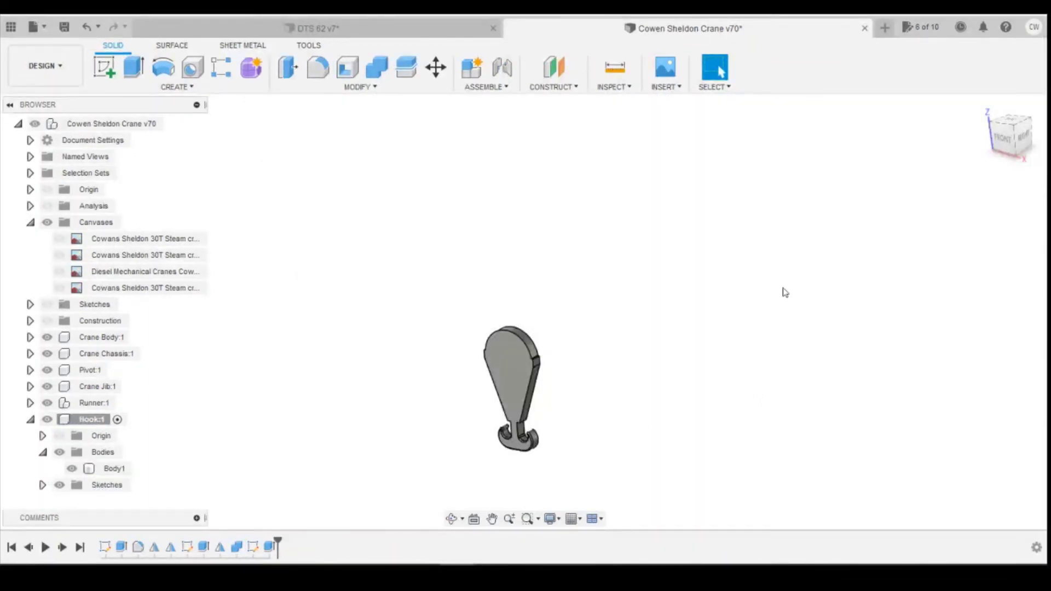
left_click(994, 132)
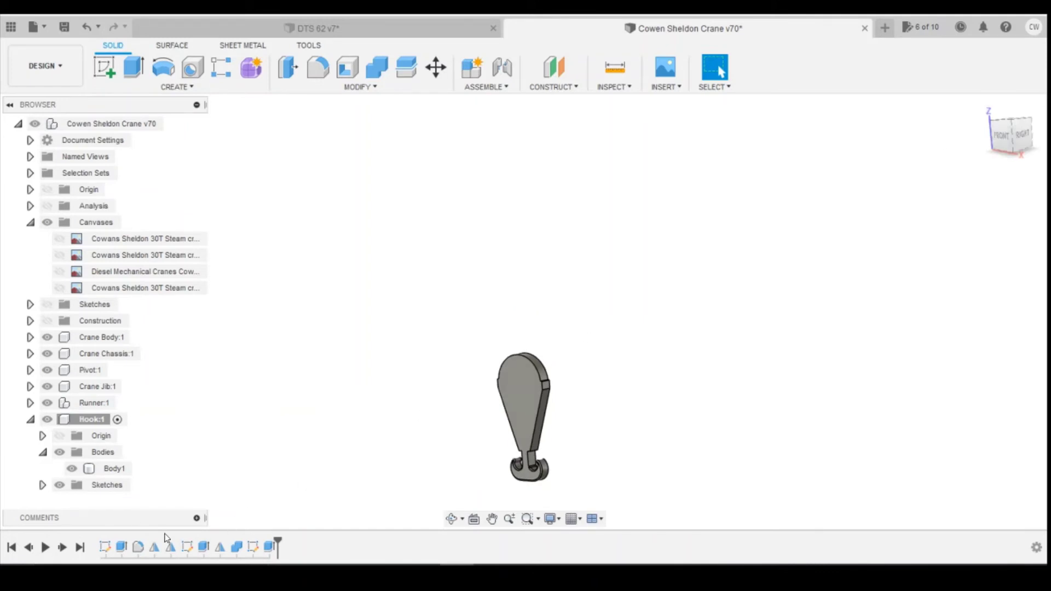
left_click(43, 485)
scroll(43, 488, "down", 3)
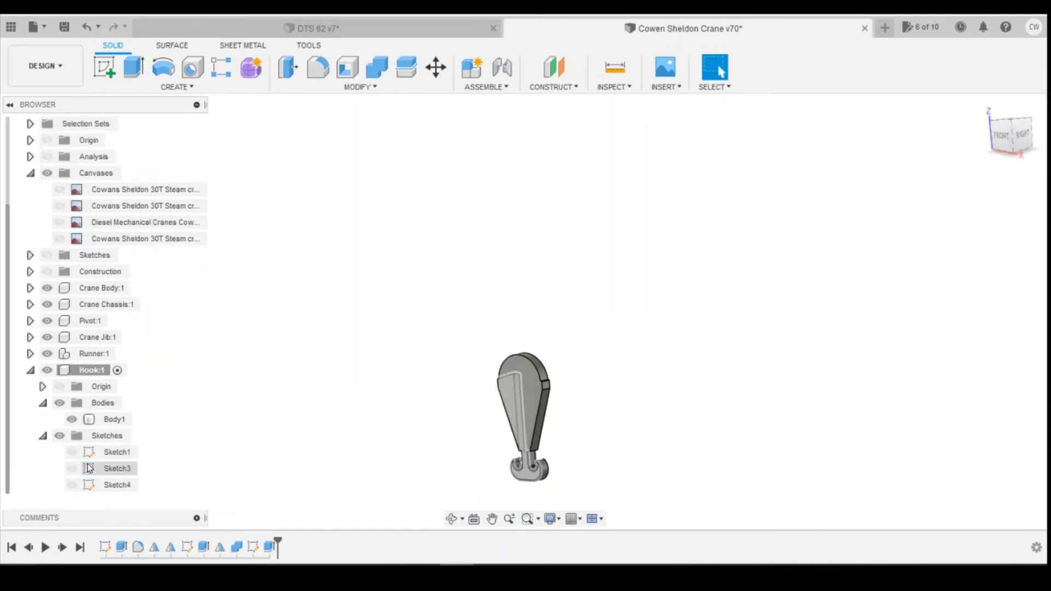
left_click(87, 468)
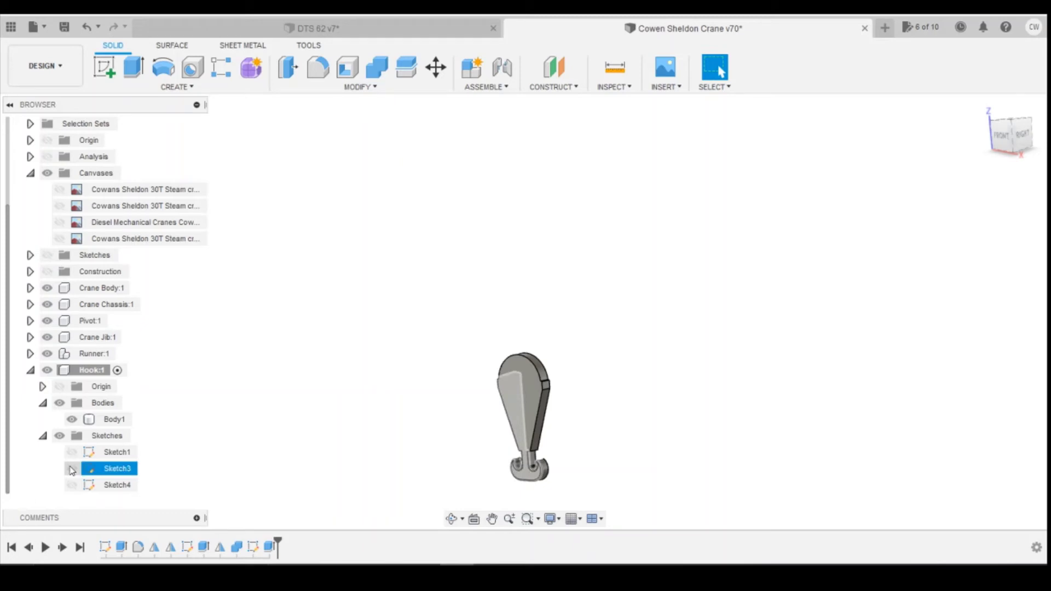
left_click(72, 469)
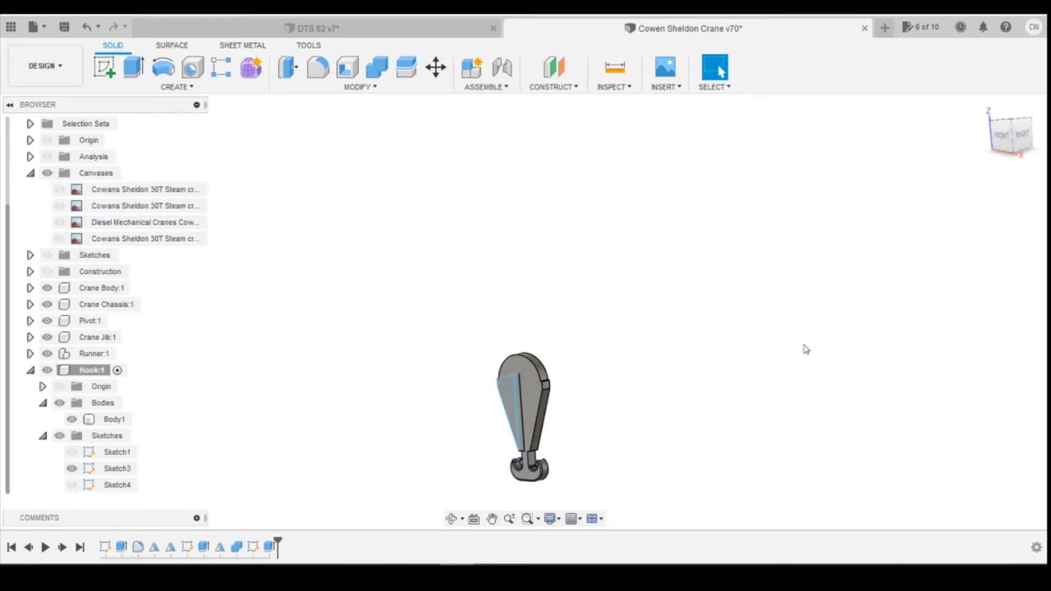
left_click(1000, 137)
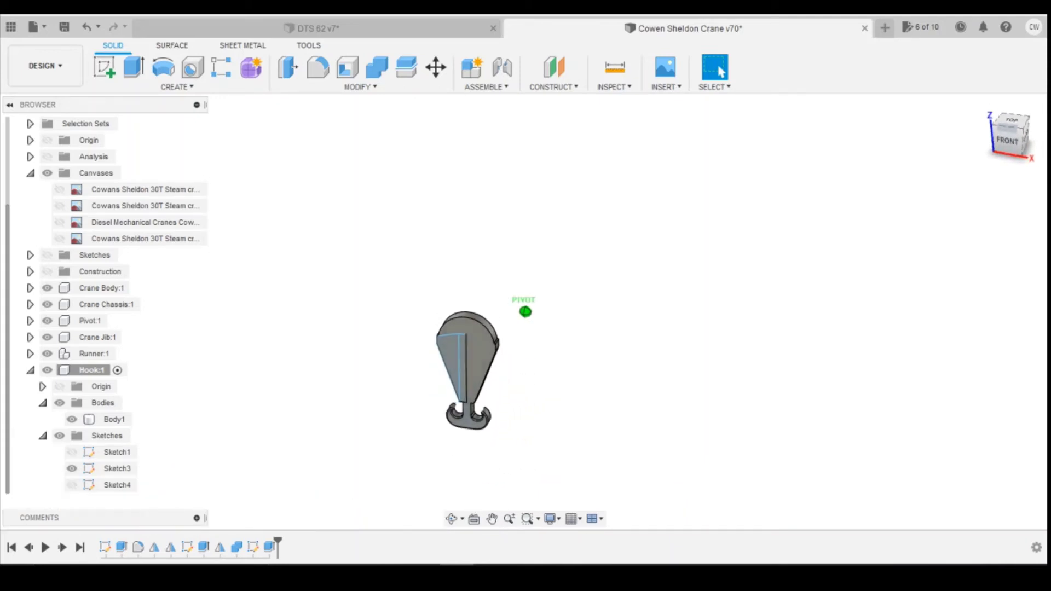
middle_click_drag(482, 378, 494, 392, "shift")
scroll(495, 392, "up", 2)
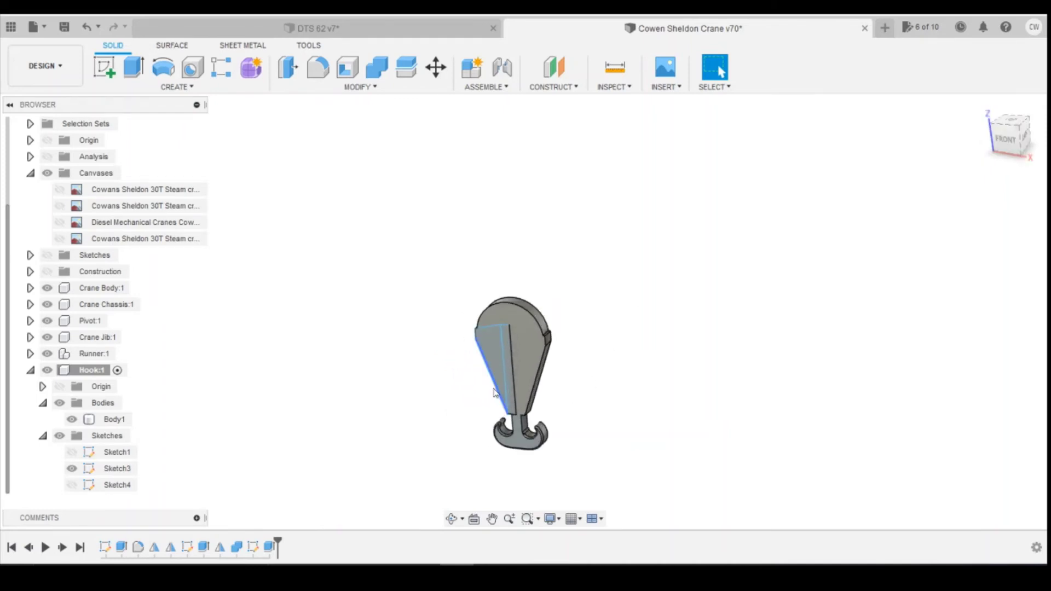
scroll(494, 392, "up", 5)
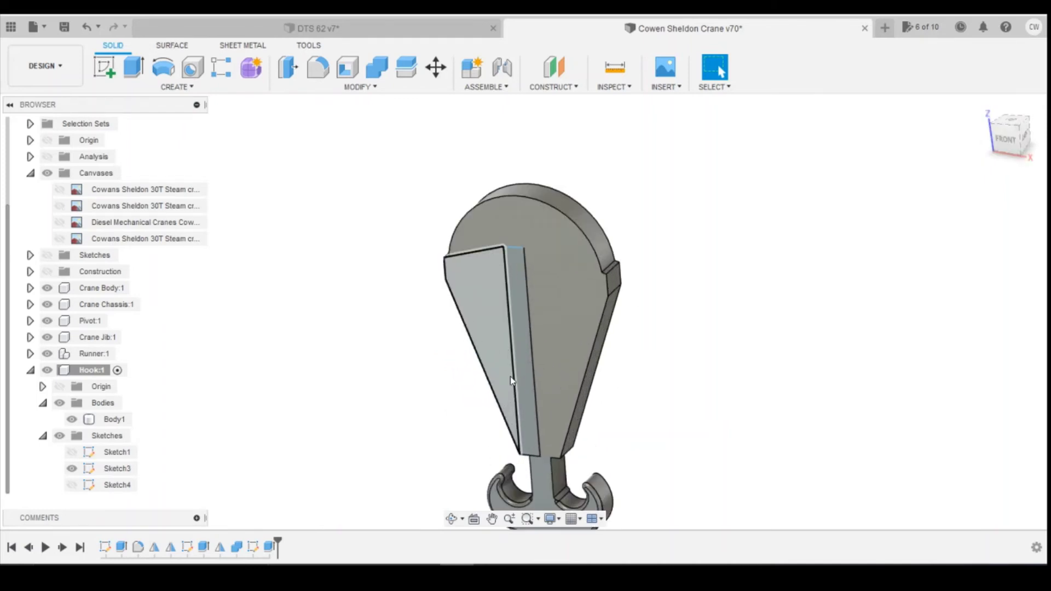
left_click(476, 331)
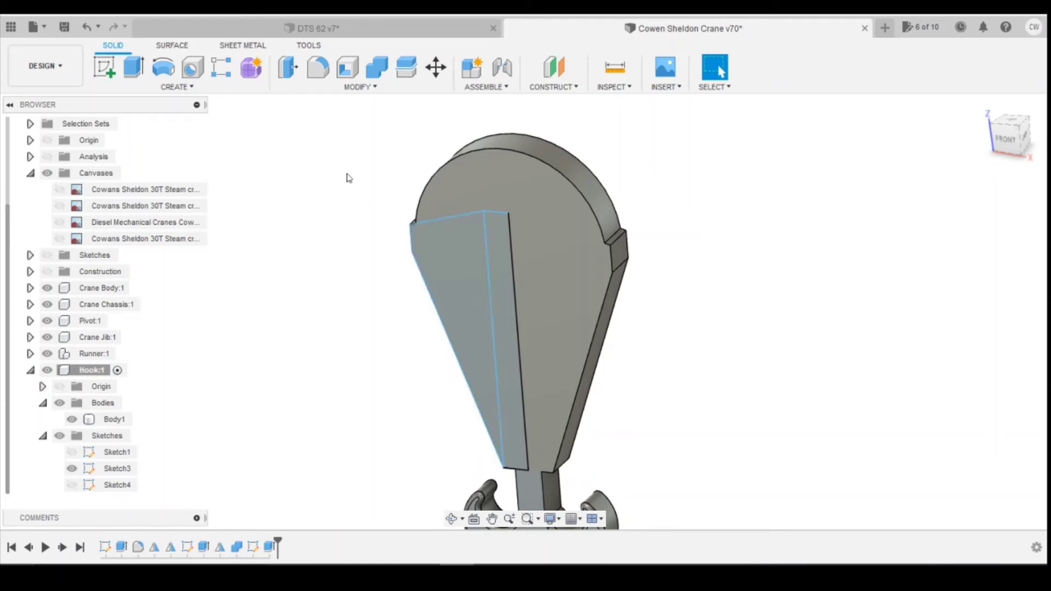
left_click(176, 88)
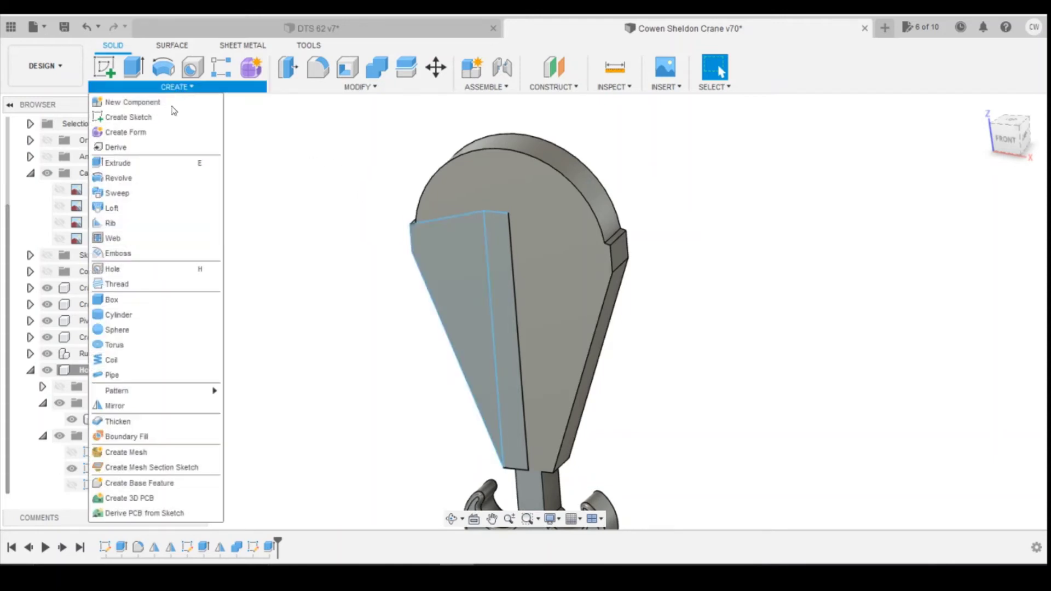
left_click(148, 405)
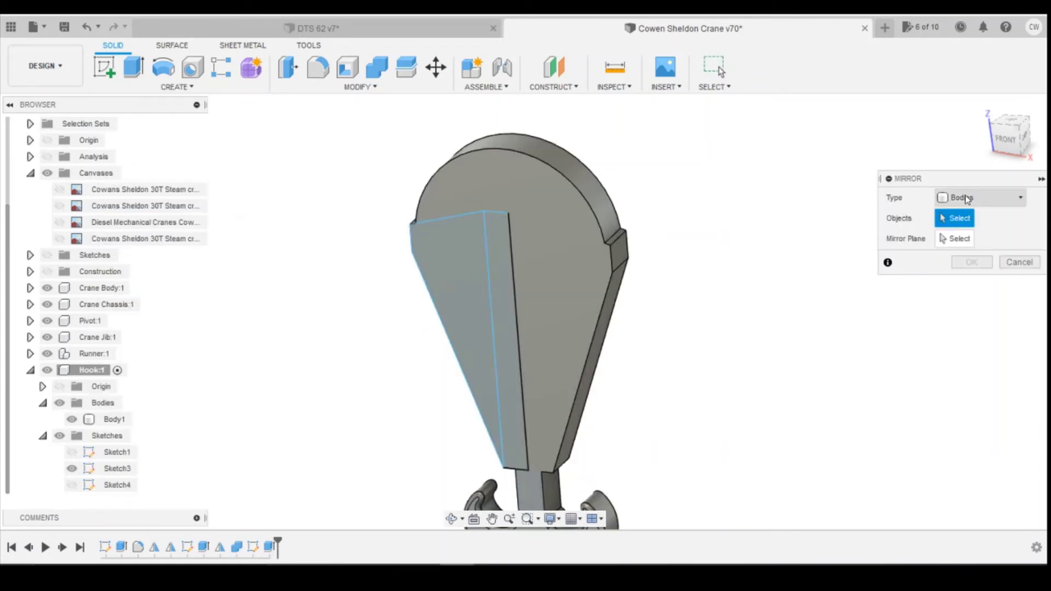
left_click(1022, 264)
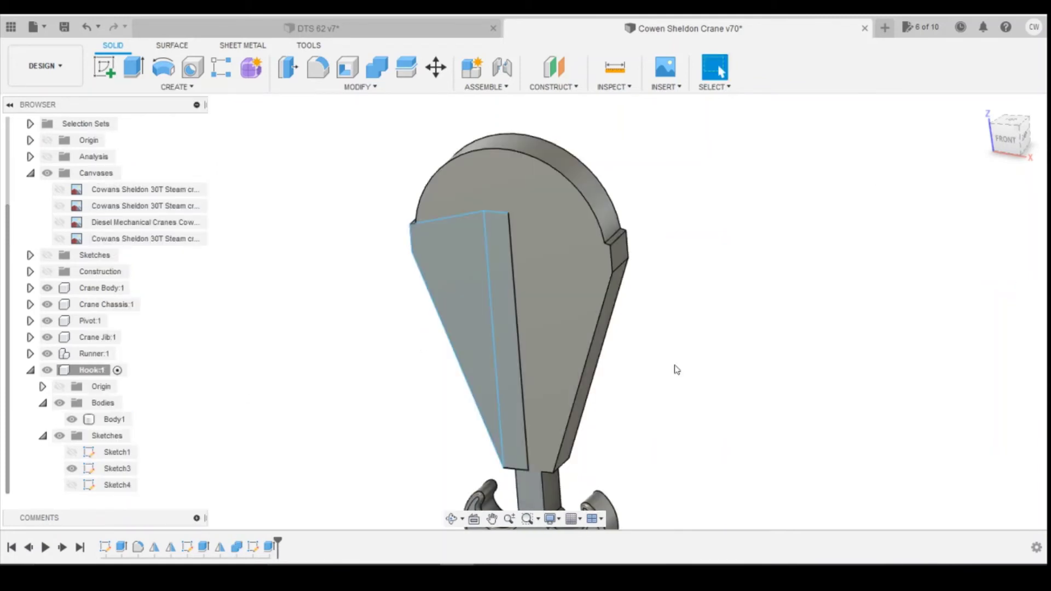
Reopen Sketch3 with the half-block outline for editing
left_click(186, 546)
right_click(186, 546)
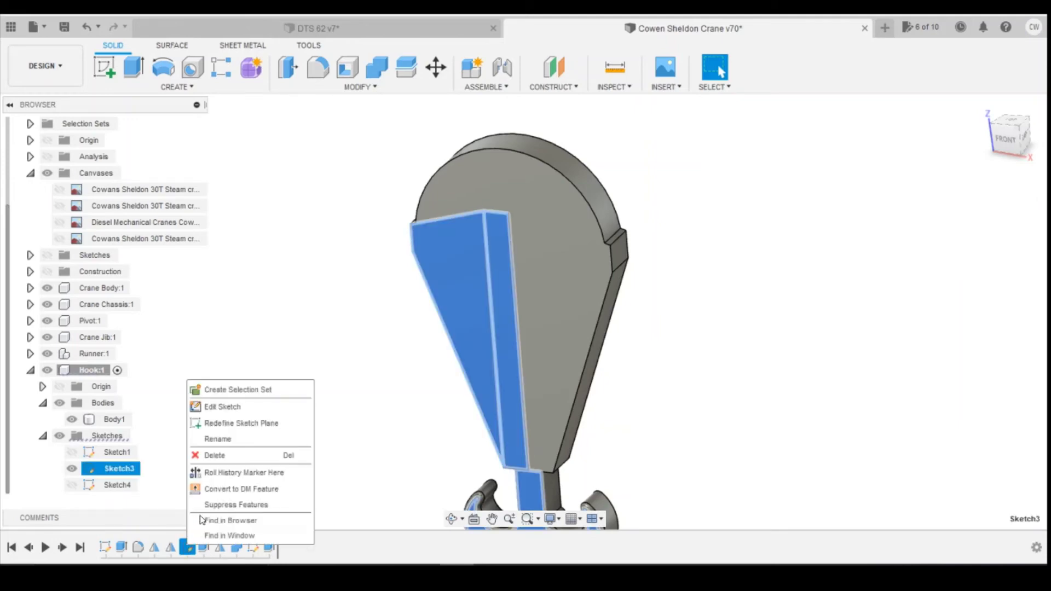
left_click(238, 408)
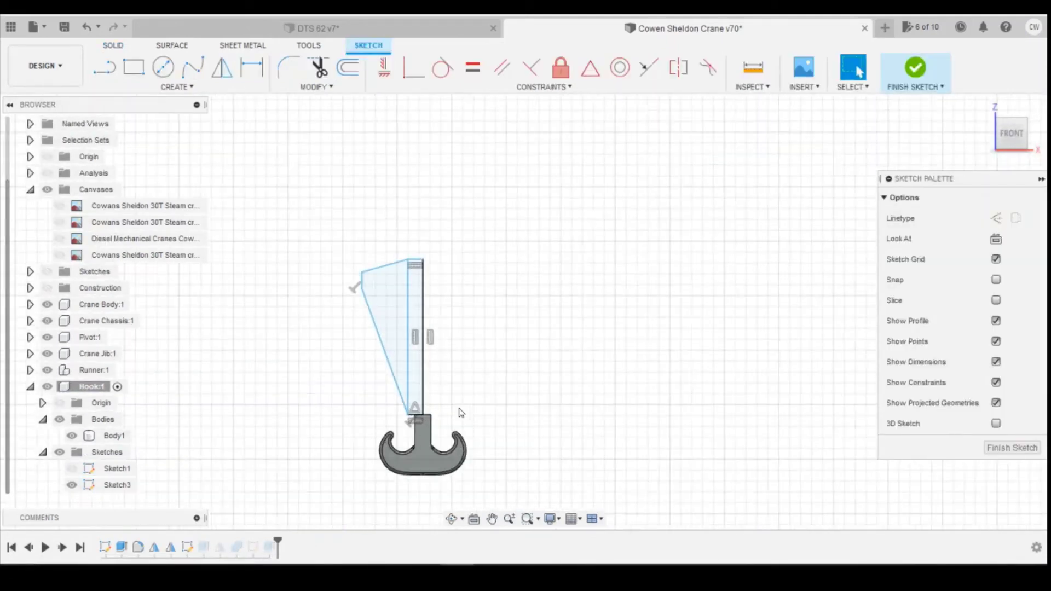
Mirror the half-block's sketch lines across the outline's vertical centre edge to form the full block outline
scroll(461, 412, "up", 3)
left_click(181, 86)
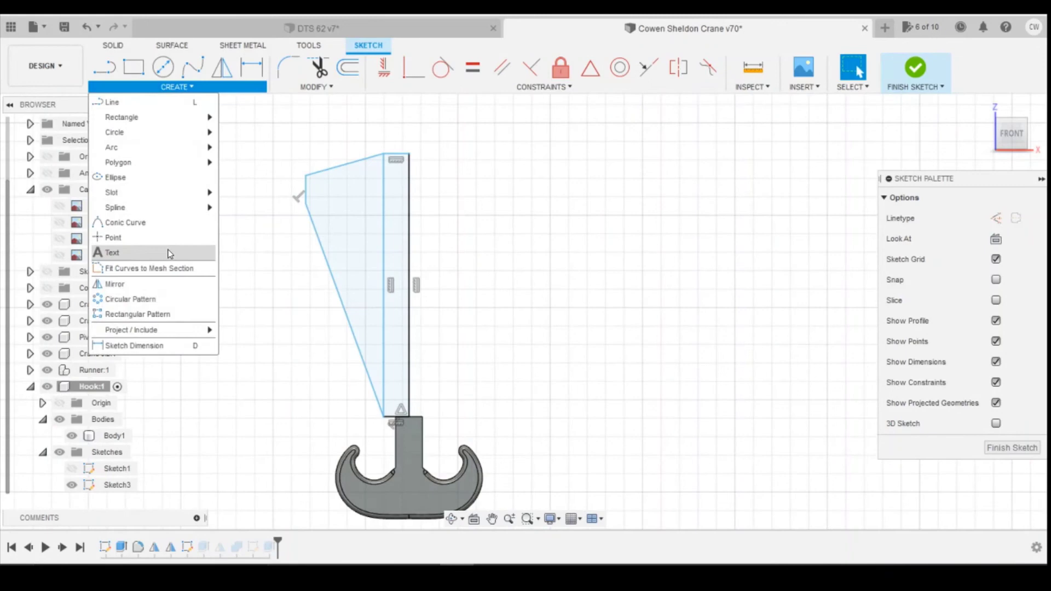
left_click(156, 284)
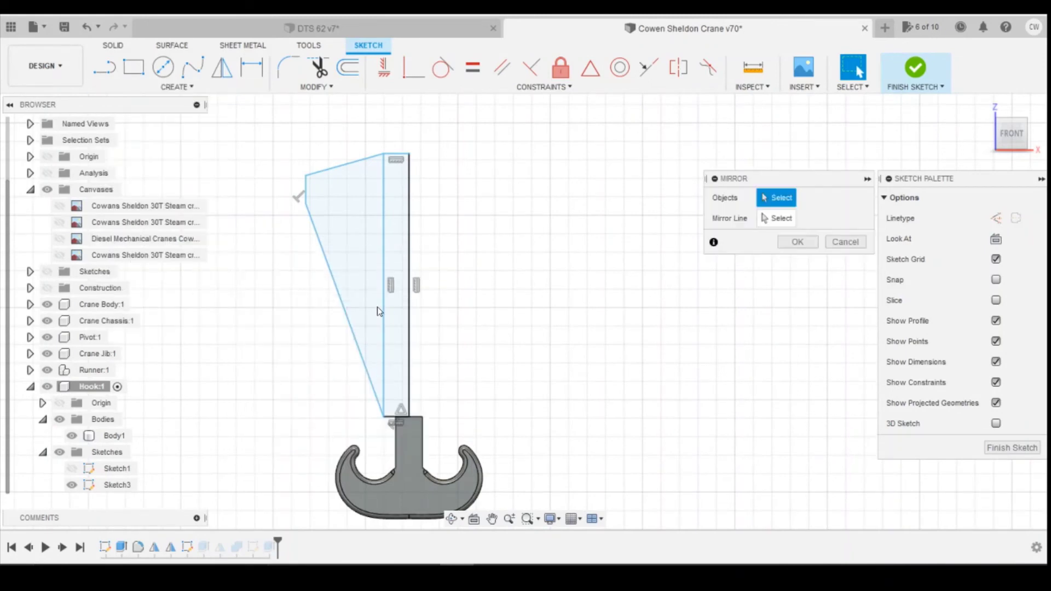
left_click(336, 289)
left_click(387, 277)
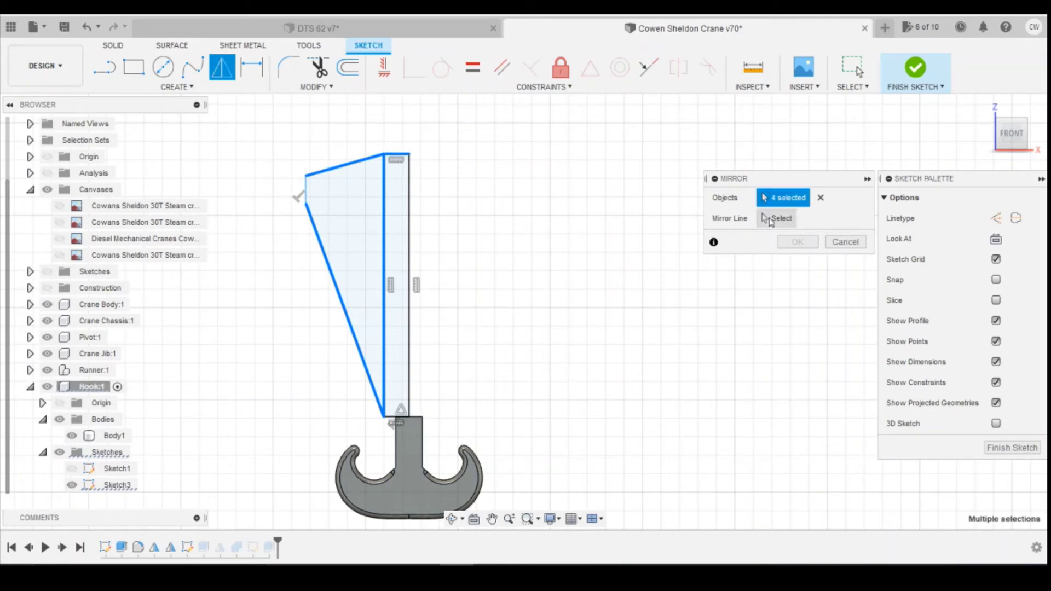
left_click(771, 220)
left_click(772, 197)
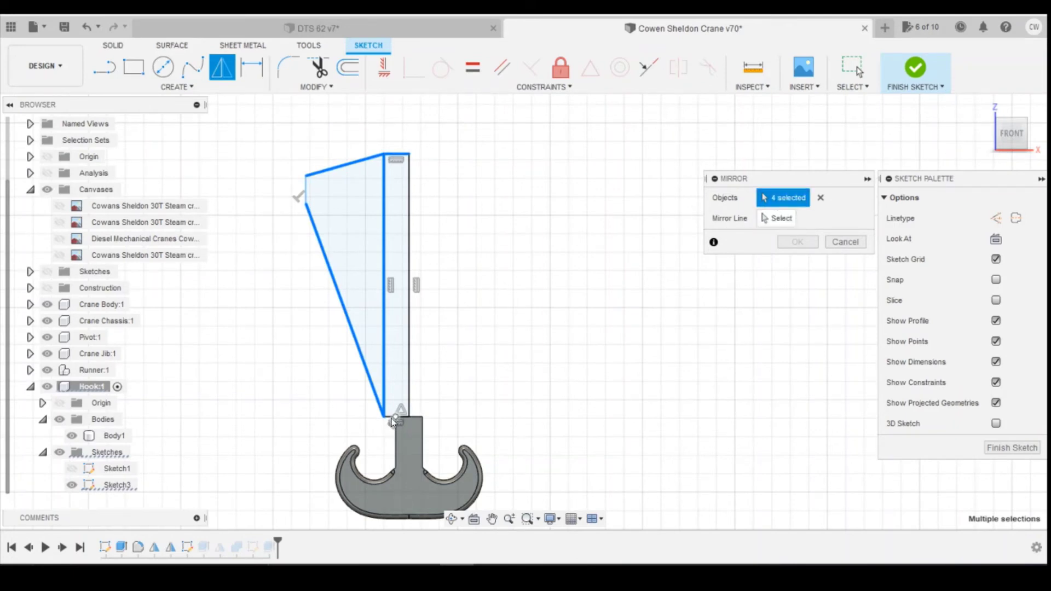
left_click(394, 418)
left_click(781, 218)
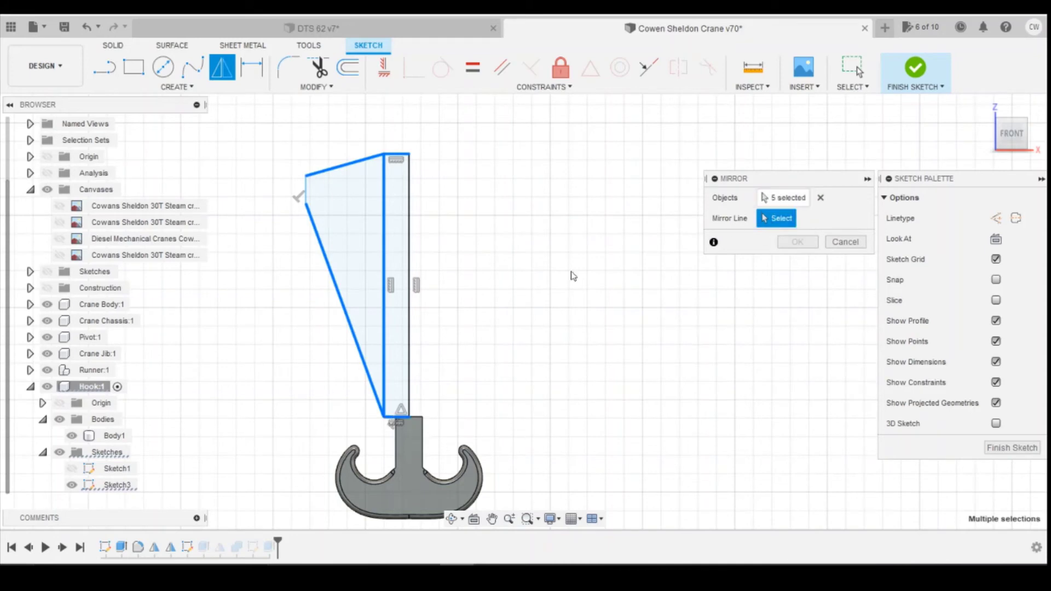
left_click(408, 290)
left_click(797, 242)
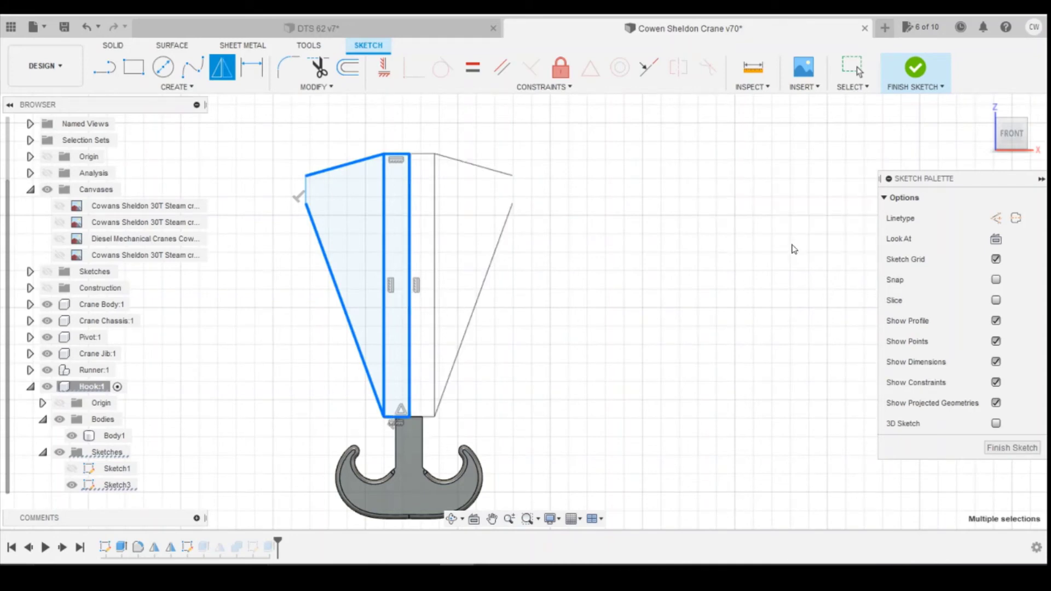
Close the mirrored half with a vertical line between its two open outer endpoints and finish the sketch
scroll(520, 197, "up", 5)
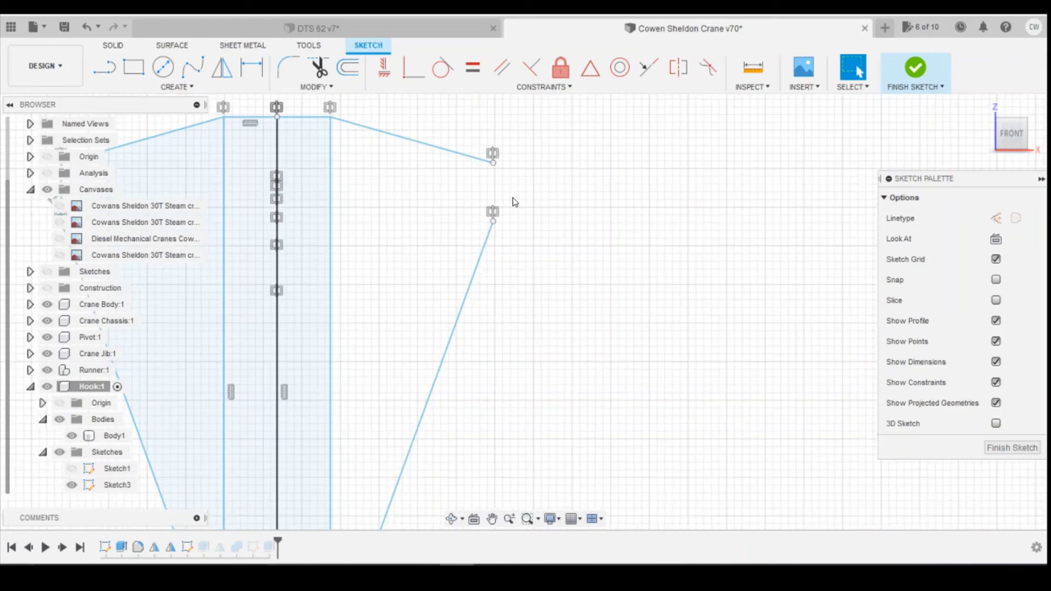
scroll(481, 188, "down", 3)
key("l")
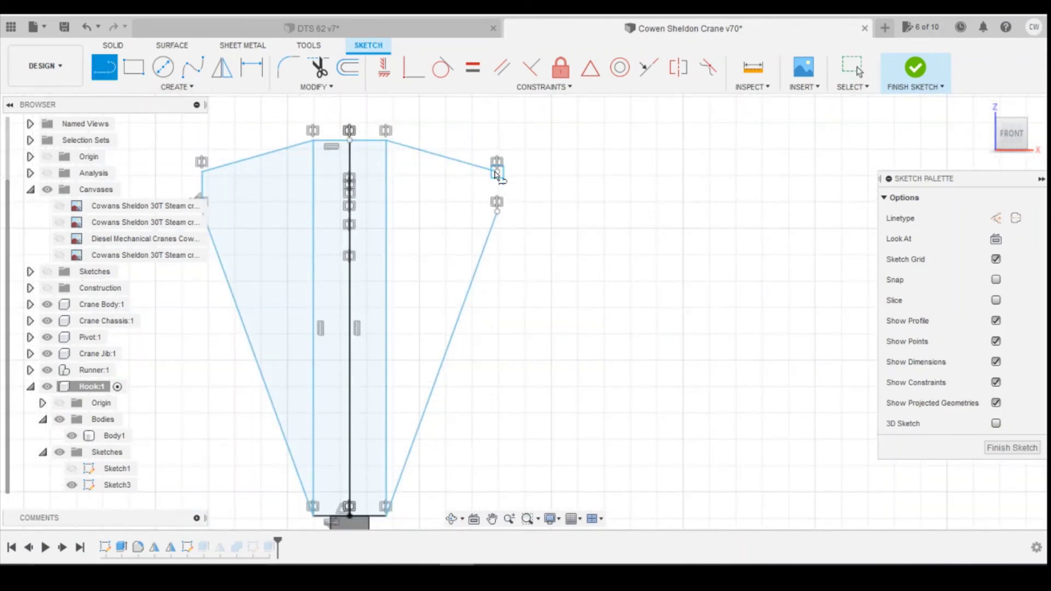
left_click(497, 174)
key("Escape")
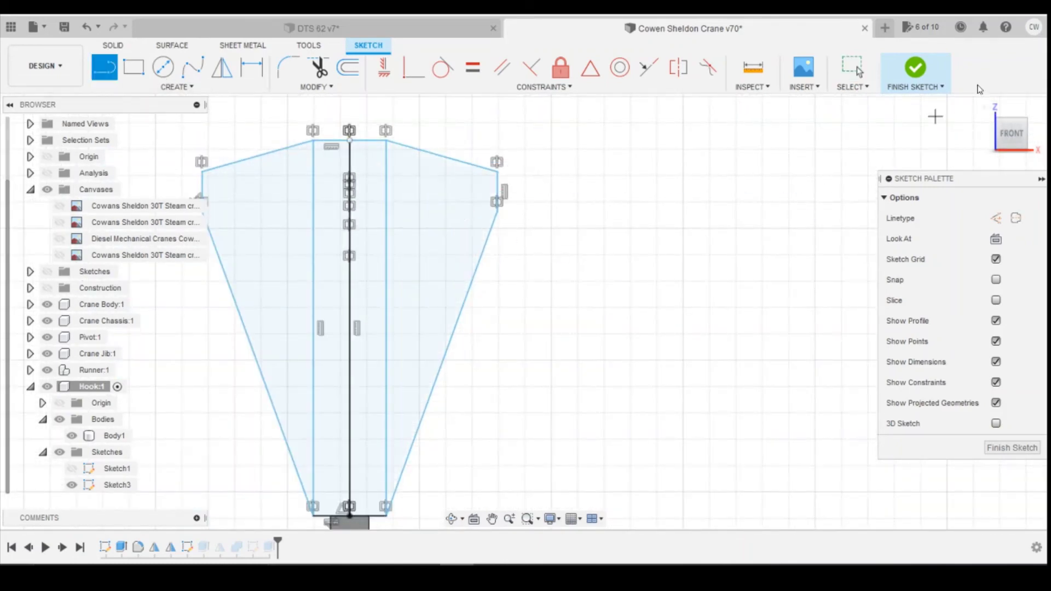
left_click(915, 67)
Start an extrusion of all four profiles in the full block outline
left_click_drag(1017, 157, 1030, 124)
scroll(777, 334, "down", 3)
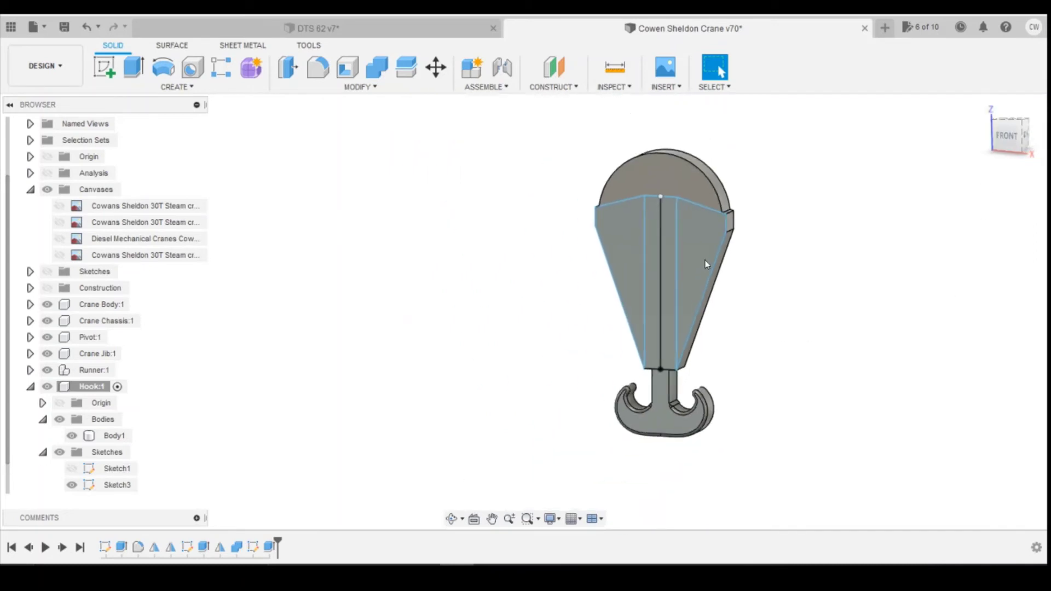
left_click(627, 240)
left_click(655, 236)
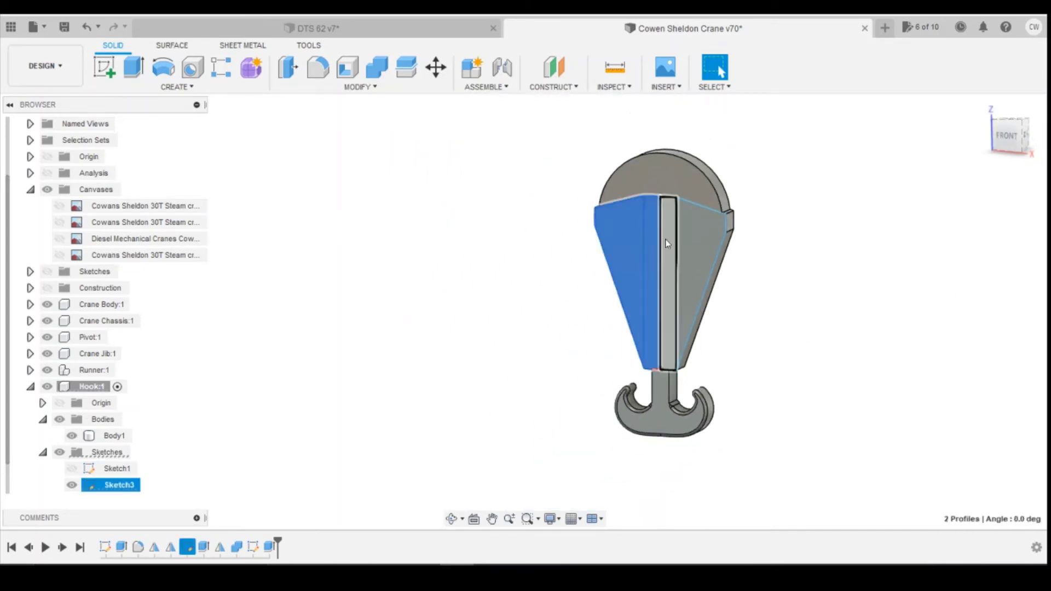
left_click(663, 239)
left_click(691, 229)
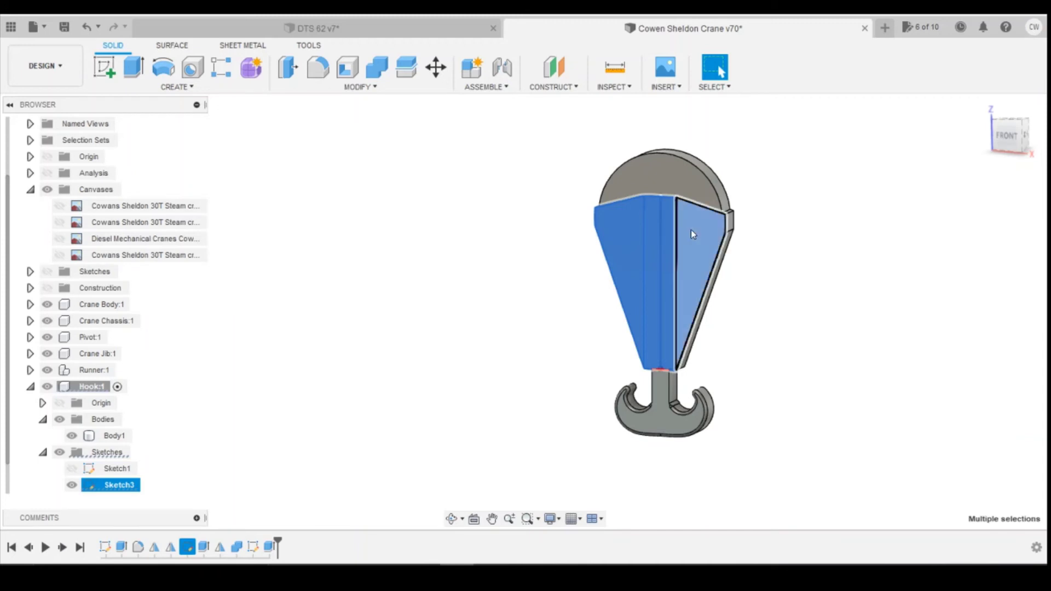
right_click(691, 229)
left_click(673, 296)
key("e")
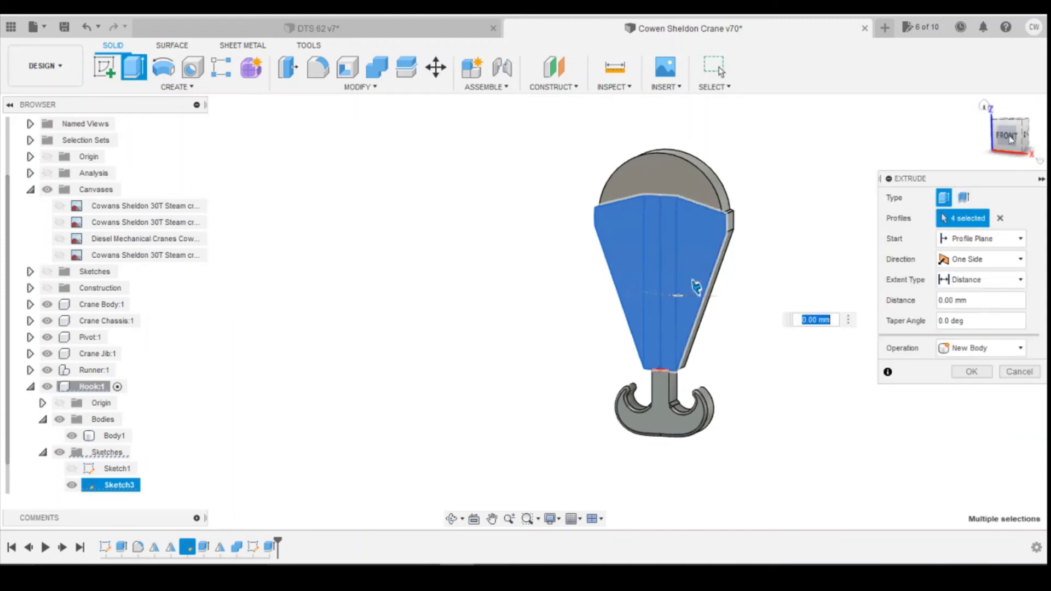
Extrude the block profiles in two directions, 0.2 mm on Side 1 and 1.2 mm on Side 2, with the Join operation
left_click_drag(1003, 141, 1020, 137)
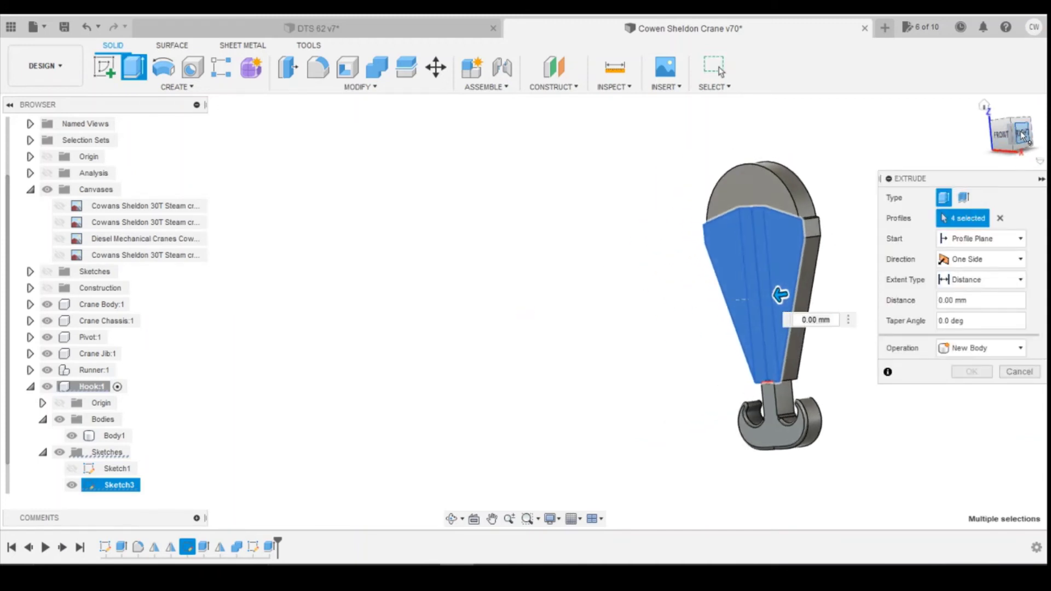
left_click(1023, 135)
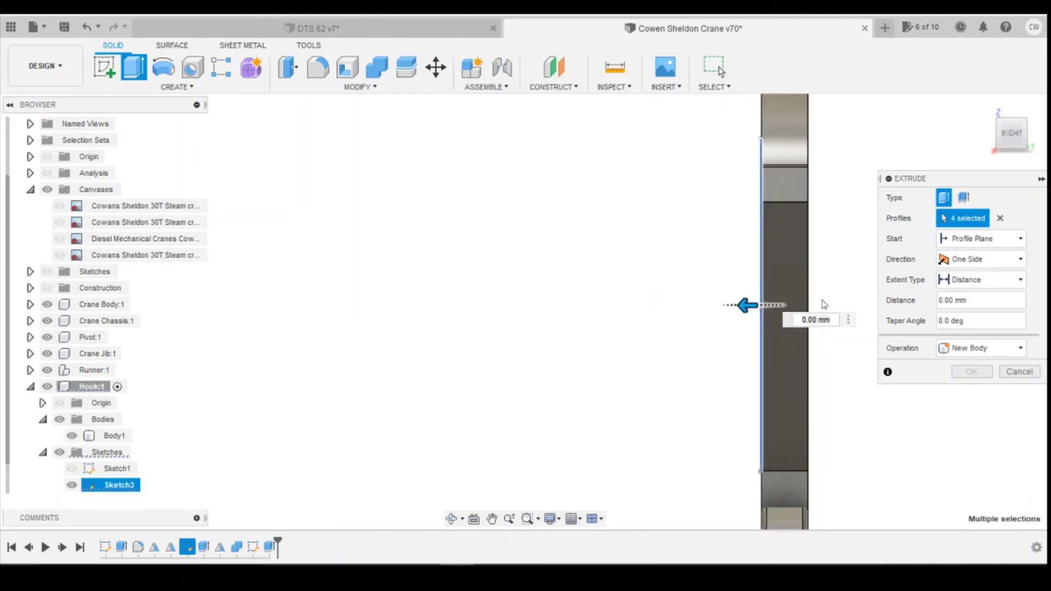
left_click(981, 259)
left_click(966, 291)
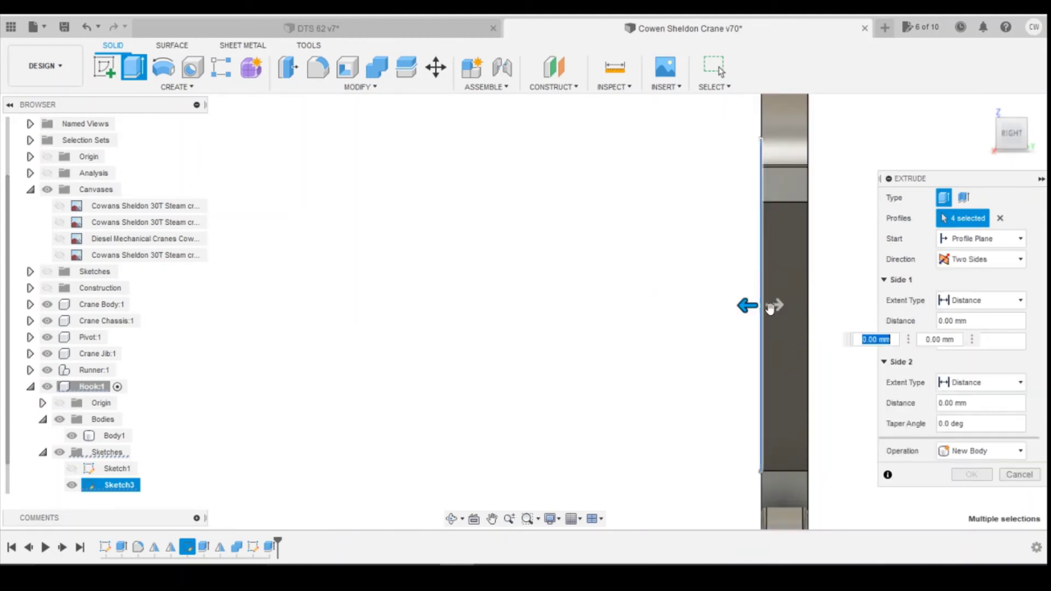
left_click_drag(743, 305, 720, 305)
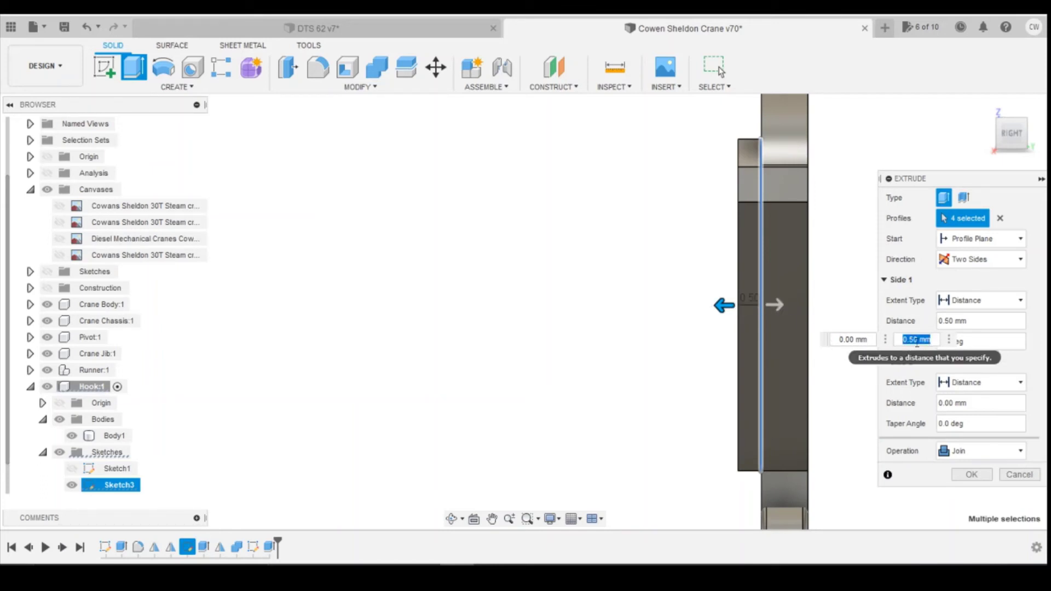
type("0.2")
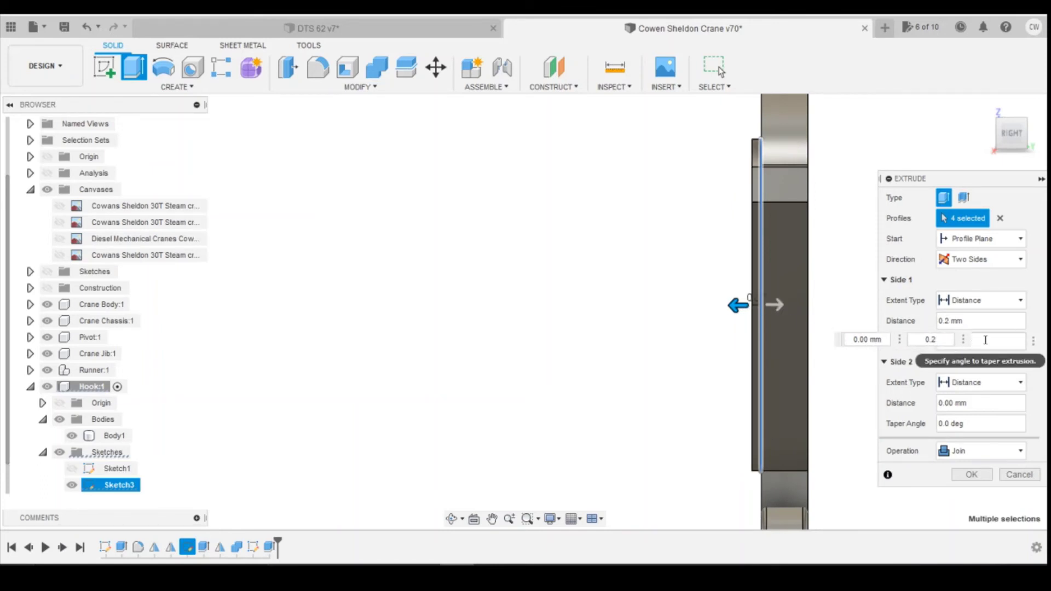
left_click_drag(780, 306, 859, 305)
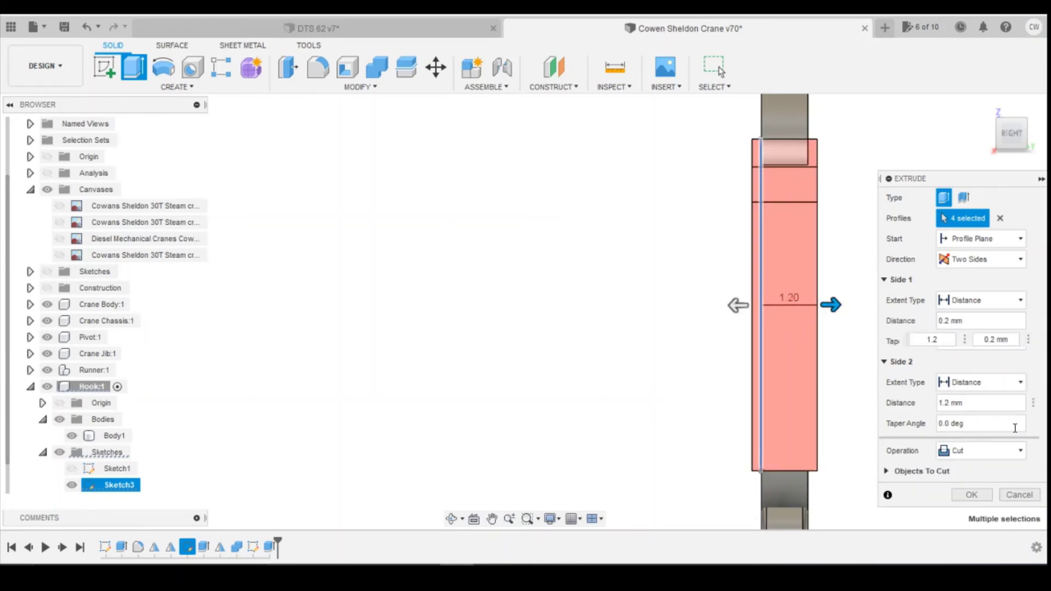
left_click(993, 451)
left_click(960, 468)
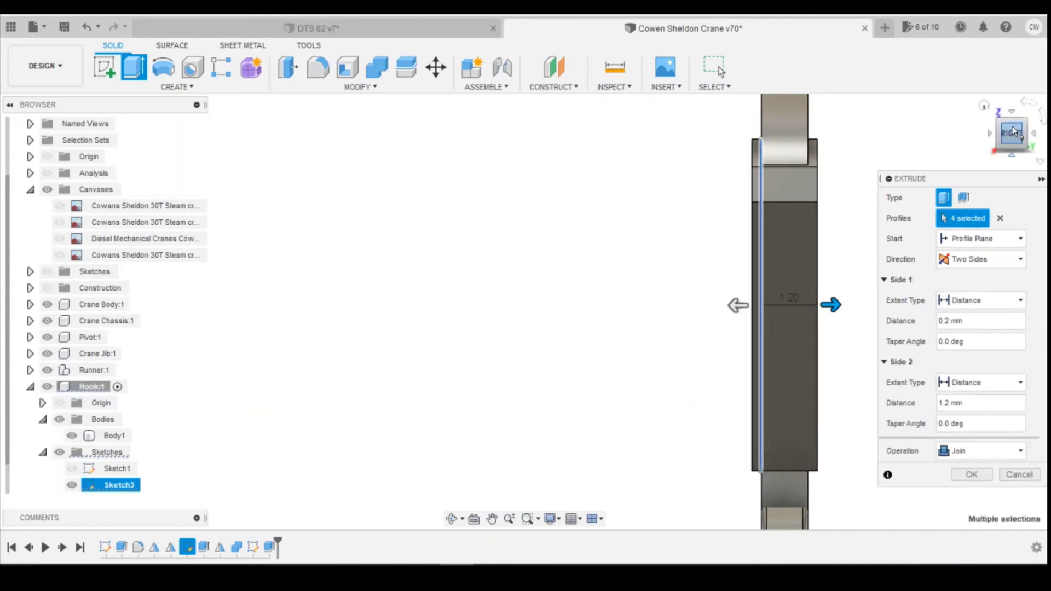
left_click_drag(1004, 131, 1044, 138)
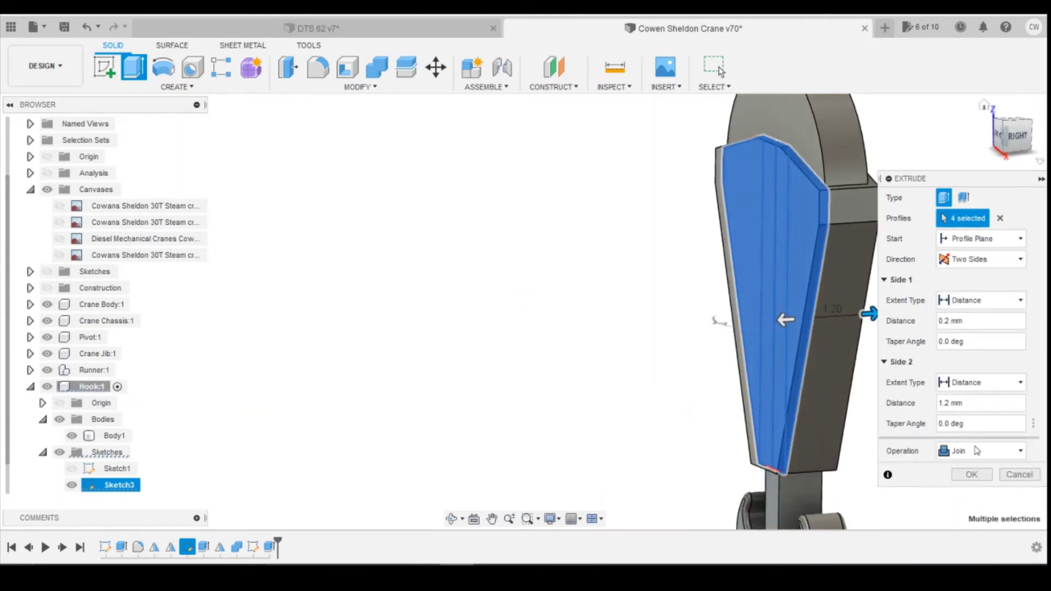
left_click(973, 474)
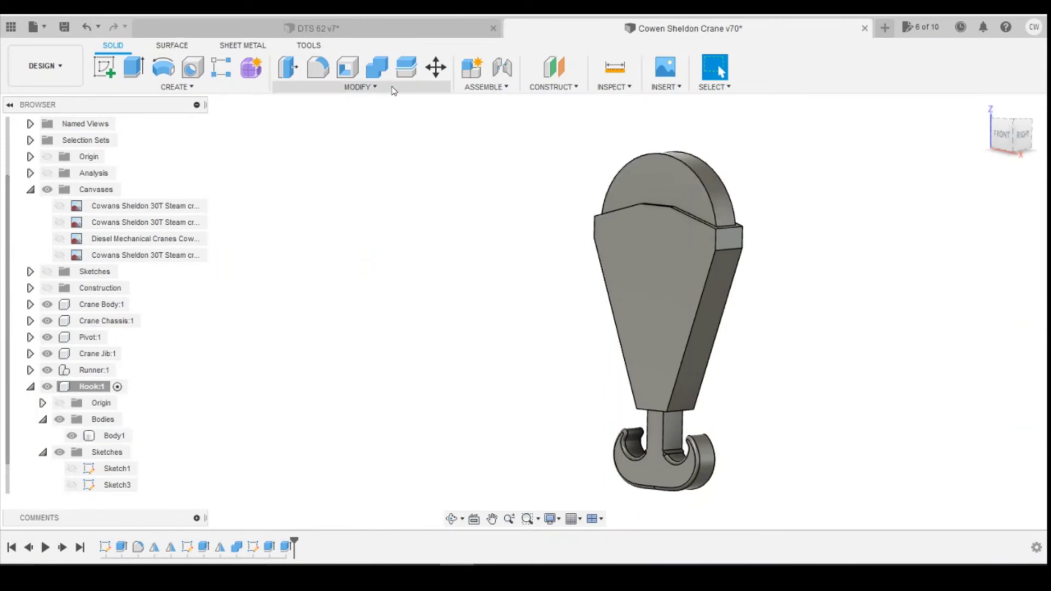
Create an offset plane at -0.5 mm from the front face of the rounded pulley top
left_click(541, 79)
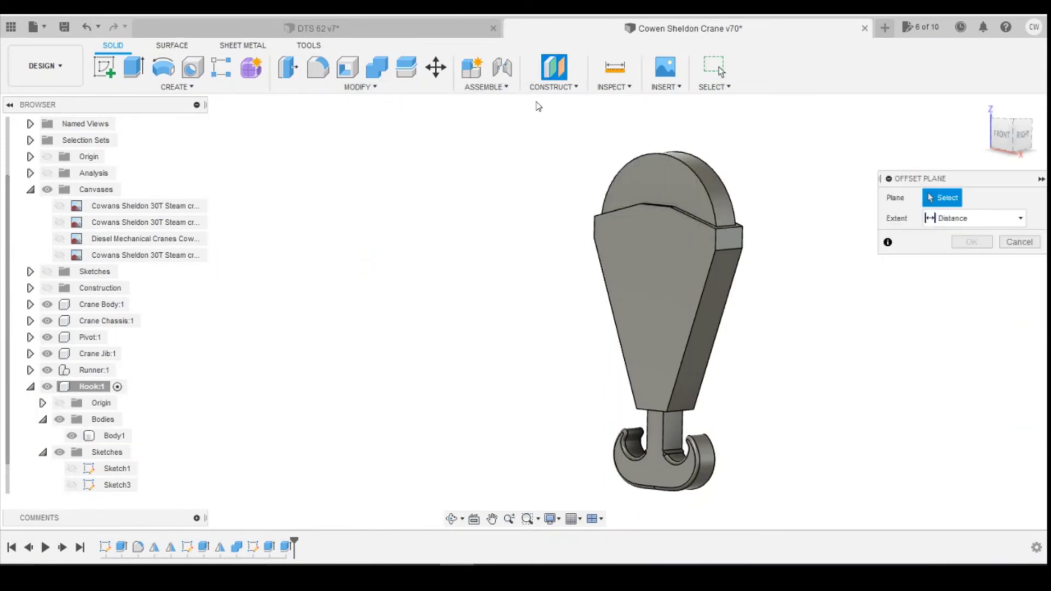
left_click(568, 88)
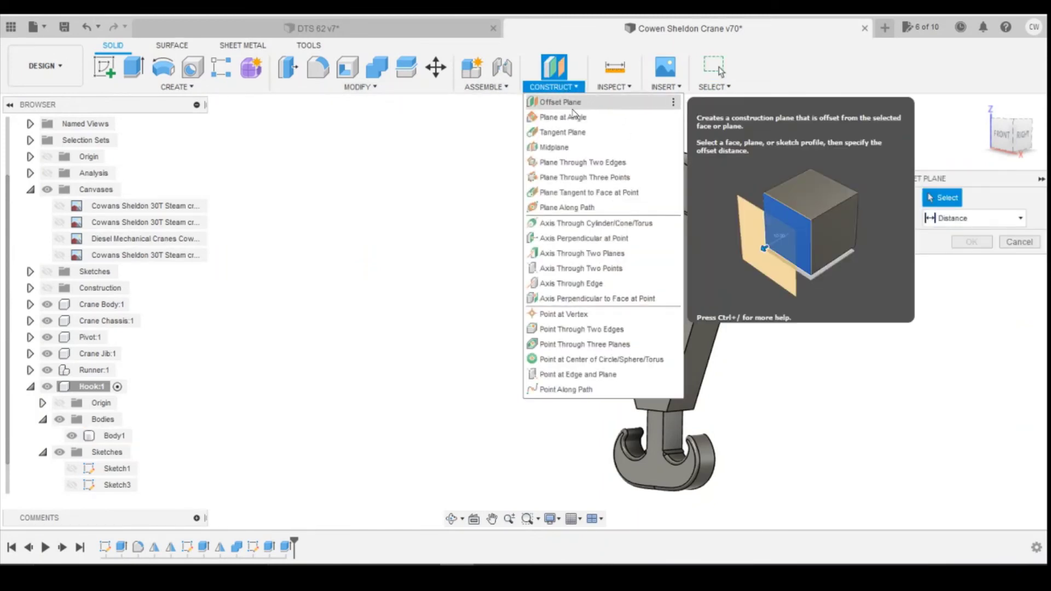
left_click(573, 107)
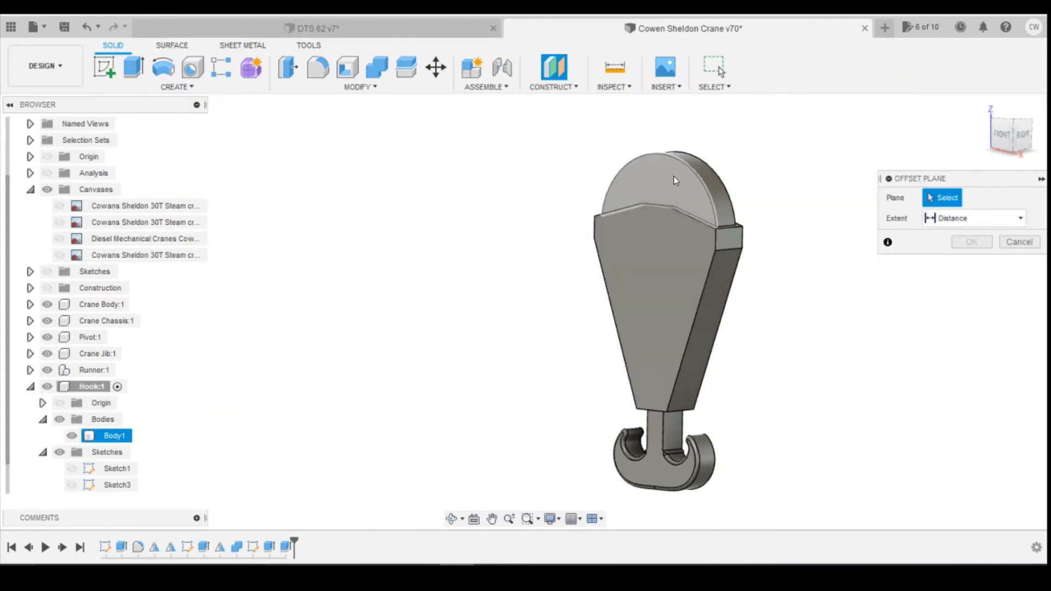
left_click(675, 179)
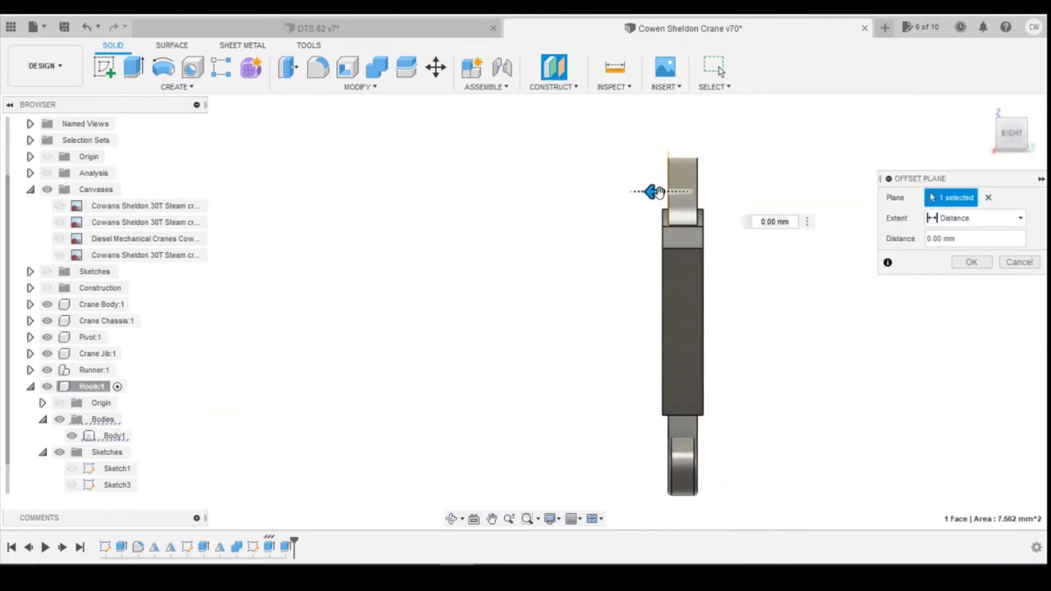
left_click_drag(656, 190, 679, 192)
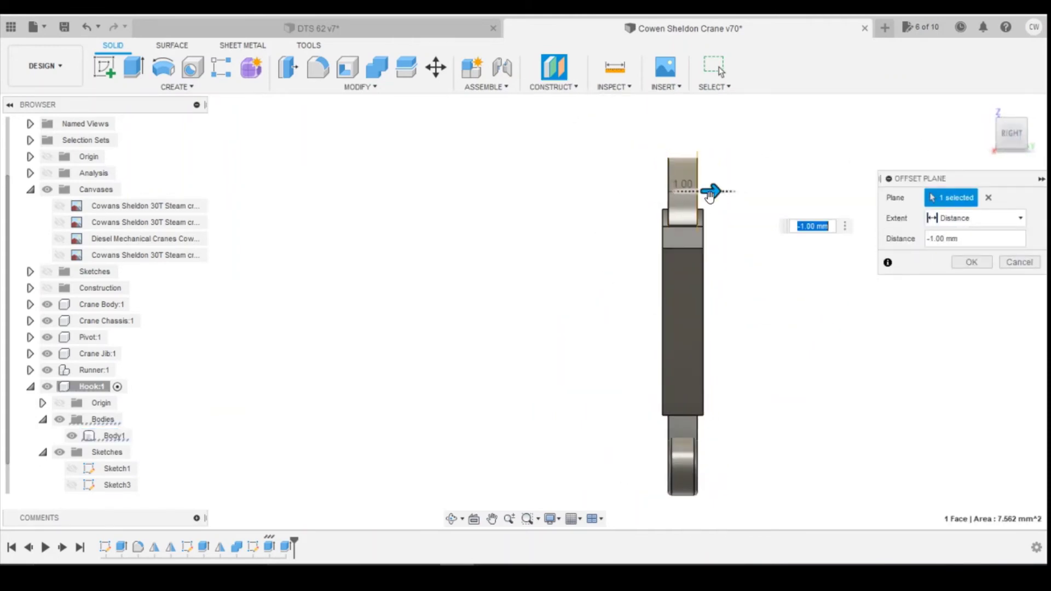
type("-0.5")
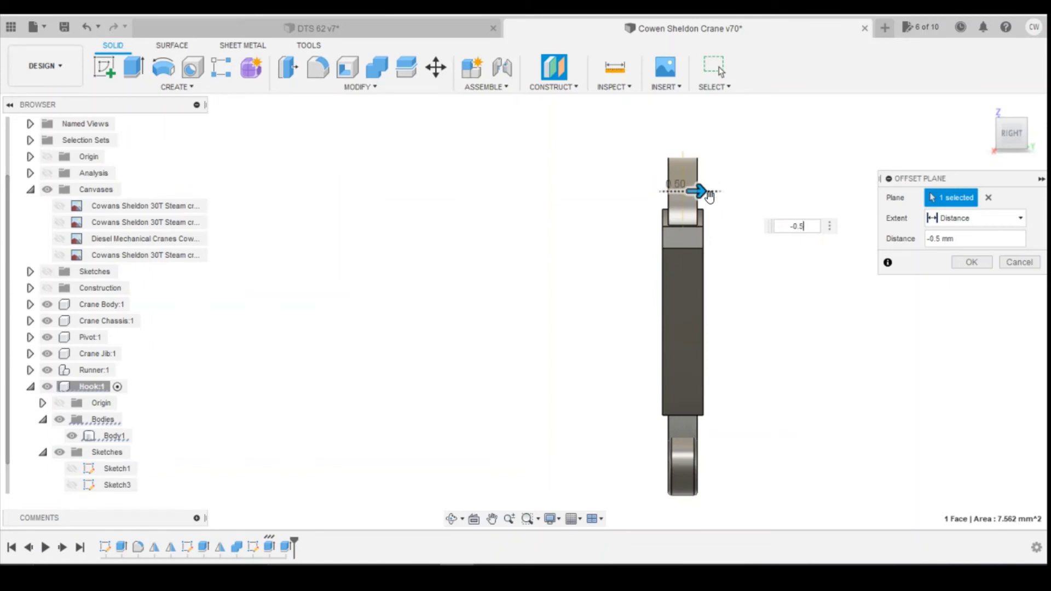
key("Return")
Start a sketch on the offset plane and project the pulley's rounded outer edge into it
left_click(1004, 138)
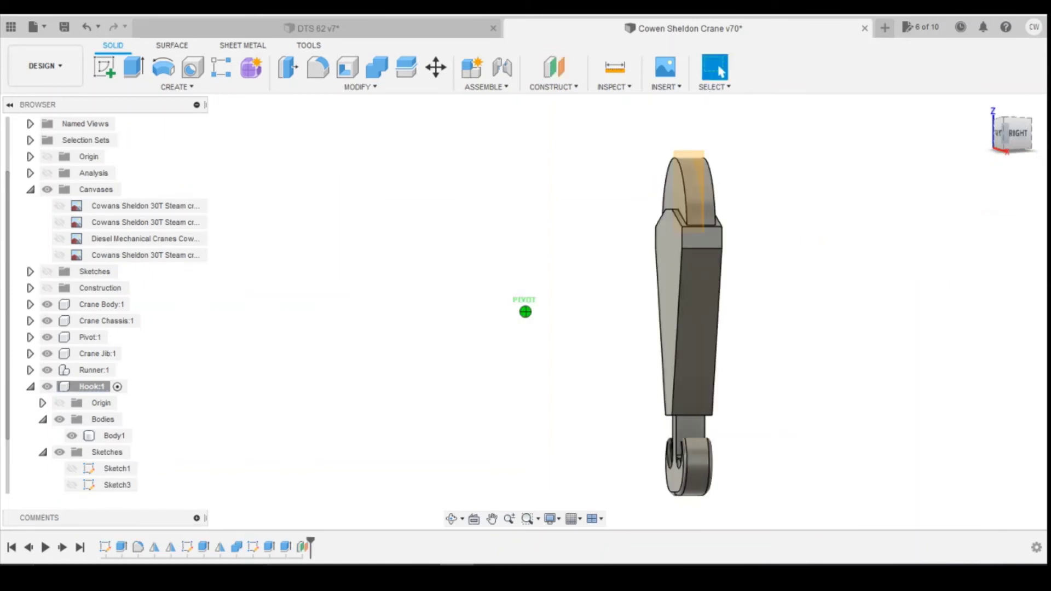
left_click(103, 67)
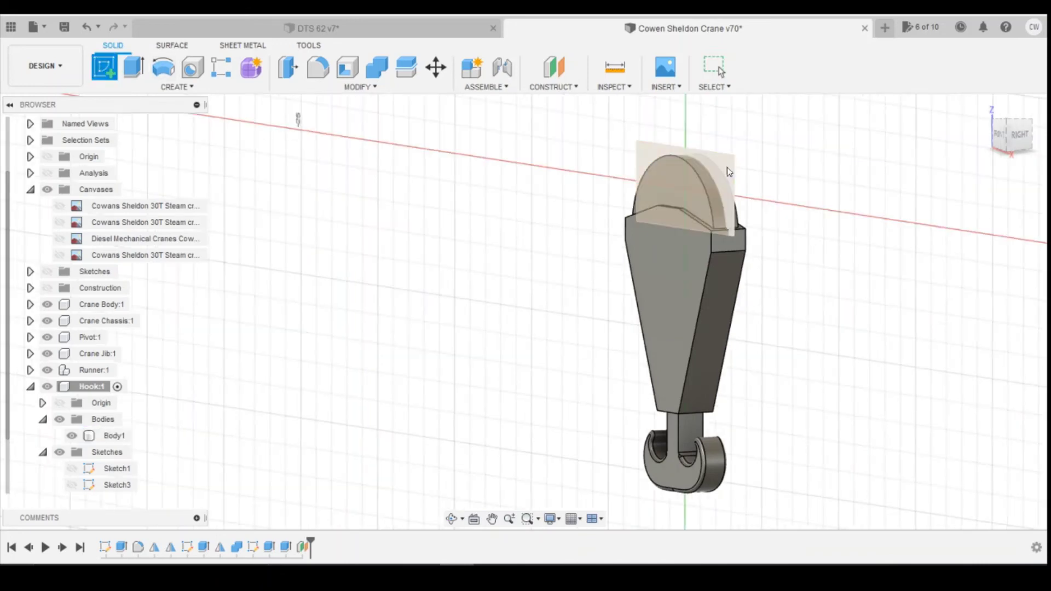
left_click(726, 170)
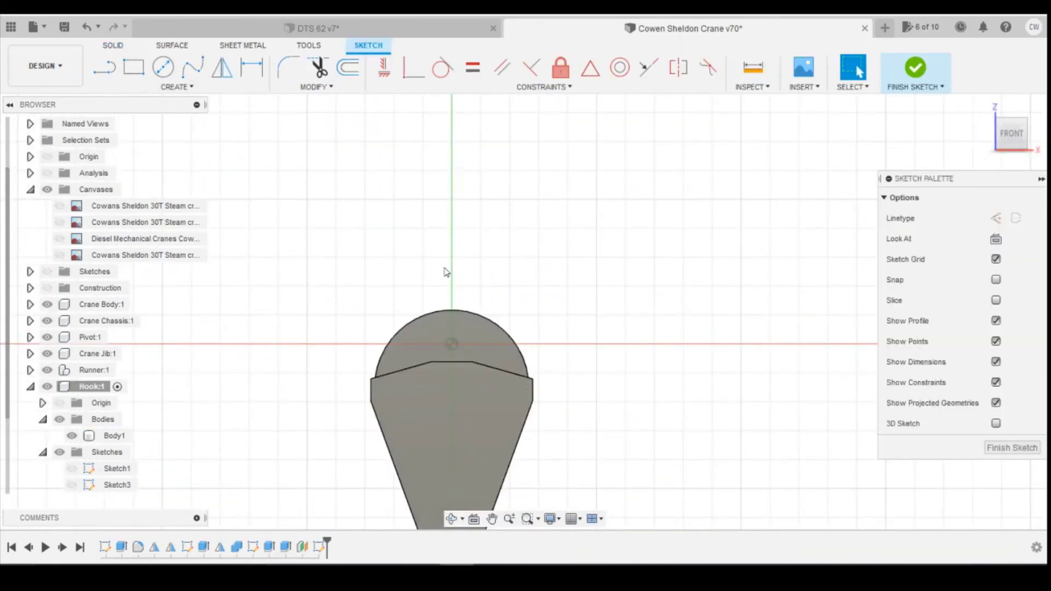
key("p")
left_click(506, 331)
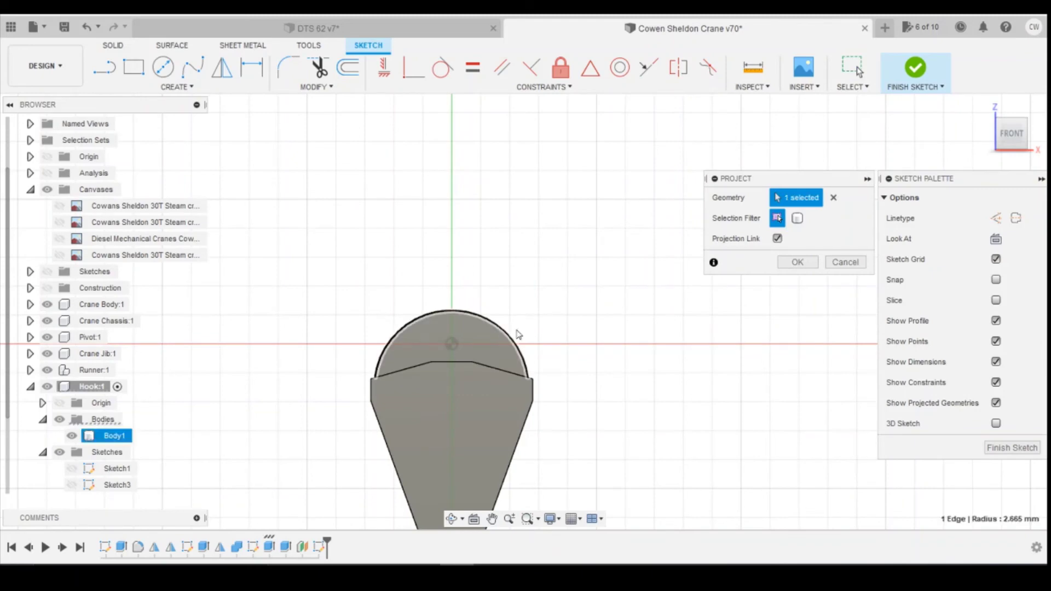
left_click(801, 265)
Draw two concentric circles at the pulley's centre, the outer matching the projected arc and the inner about 4.5 mm in diameter
left_click(162, 67)
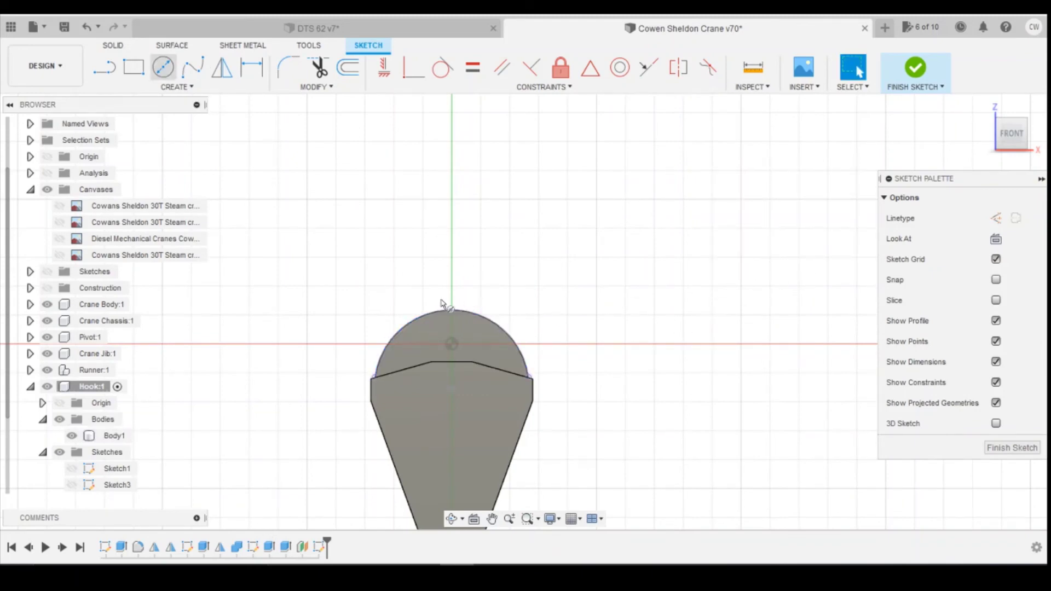
left_click(452, 389)
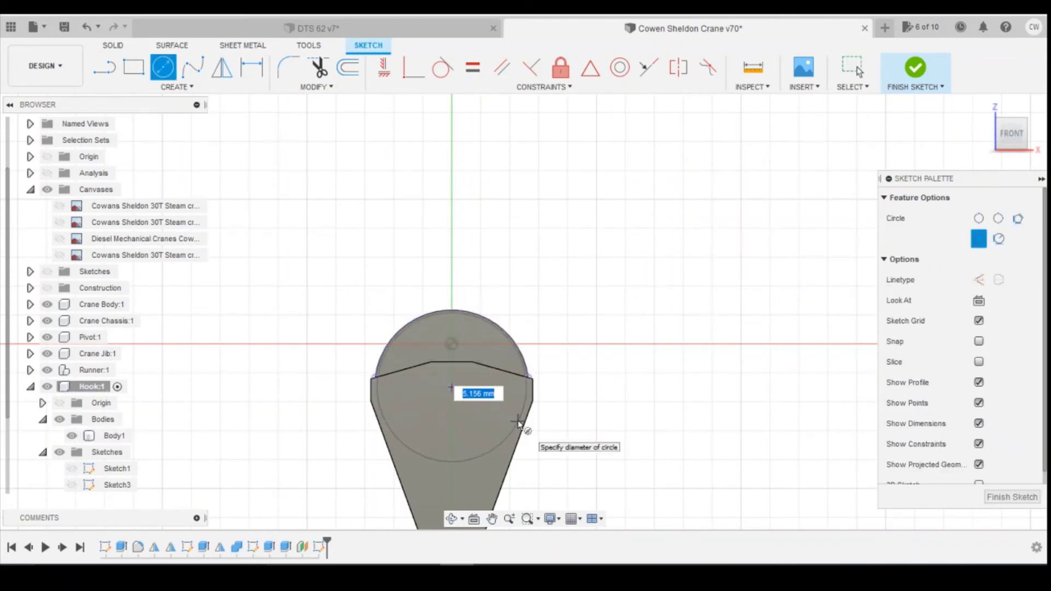
left_click(531, 381)
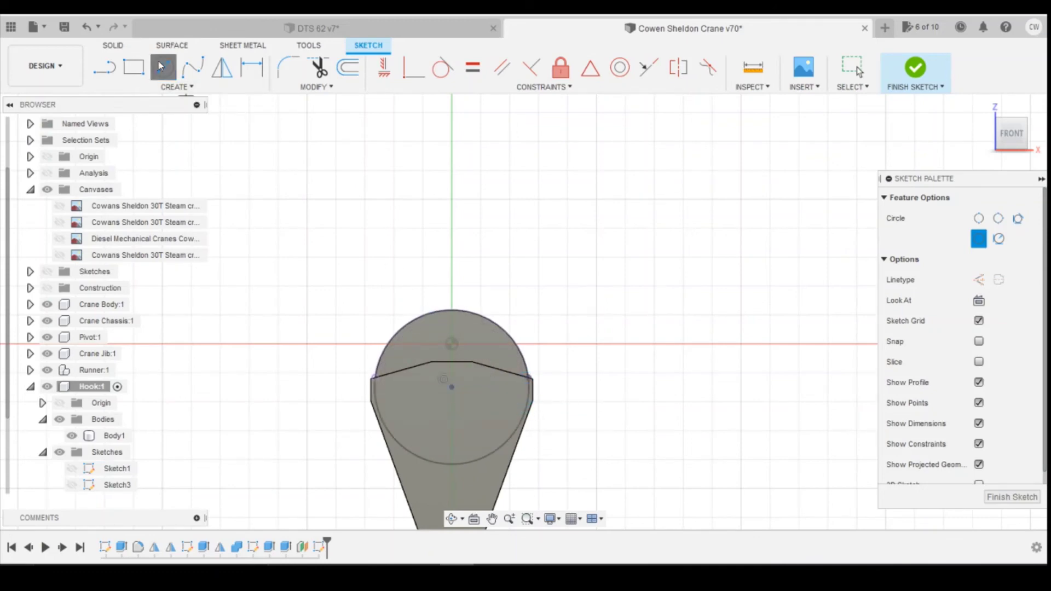
left_click(452, 389)
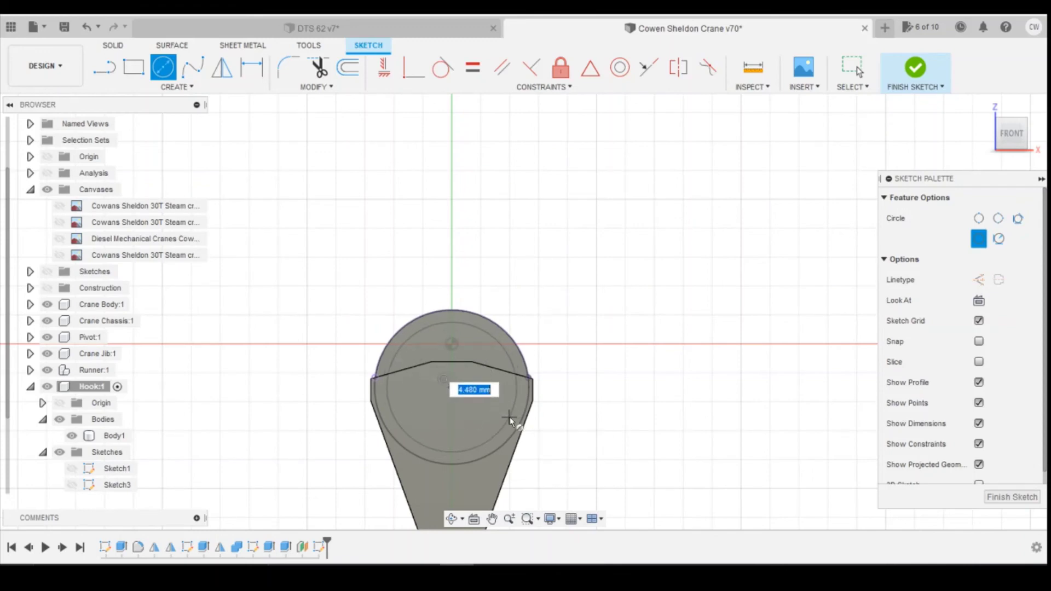
left_click(511, 420)
key("Escape")
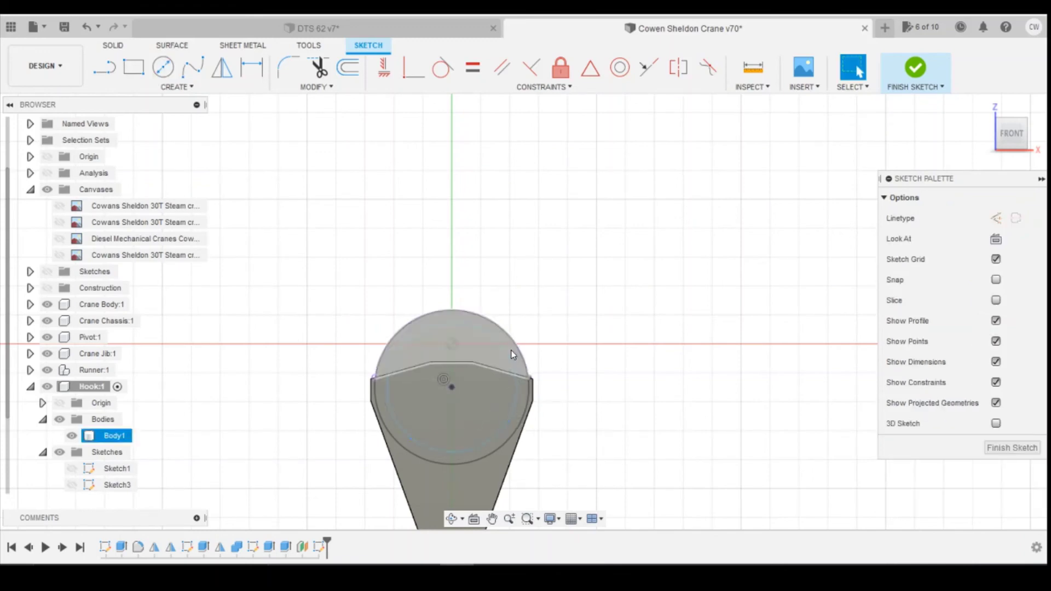
left_click(508, 345)
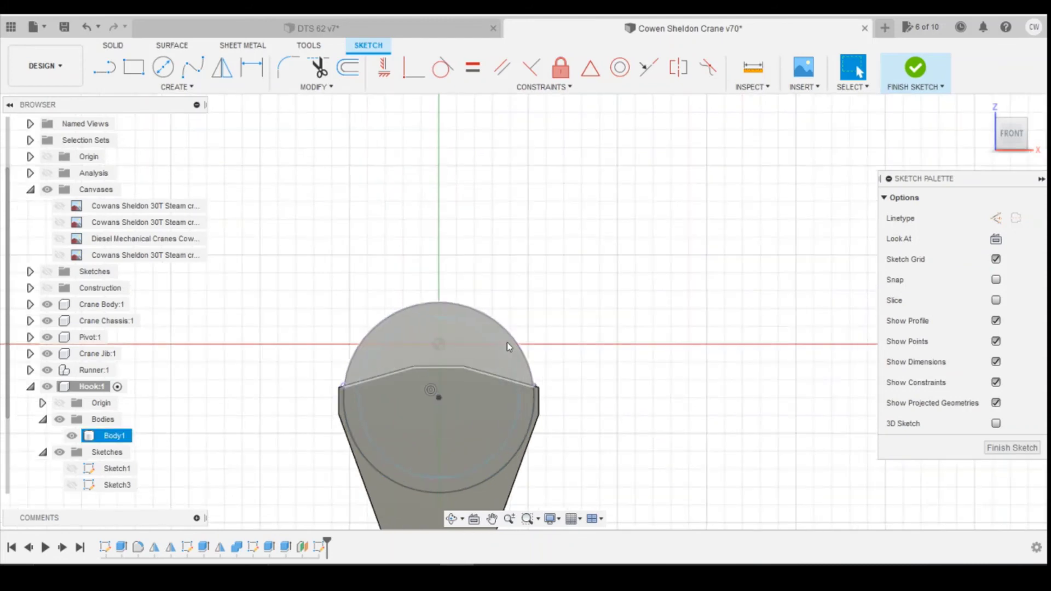
scroll(508, 345, "up", 3)
left_click(510, 346)
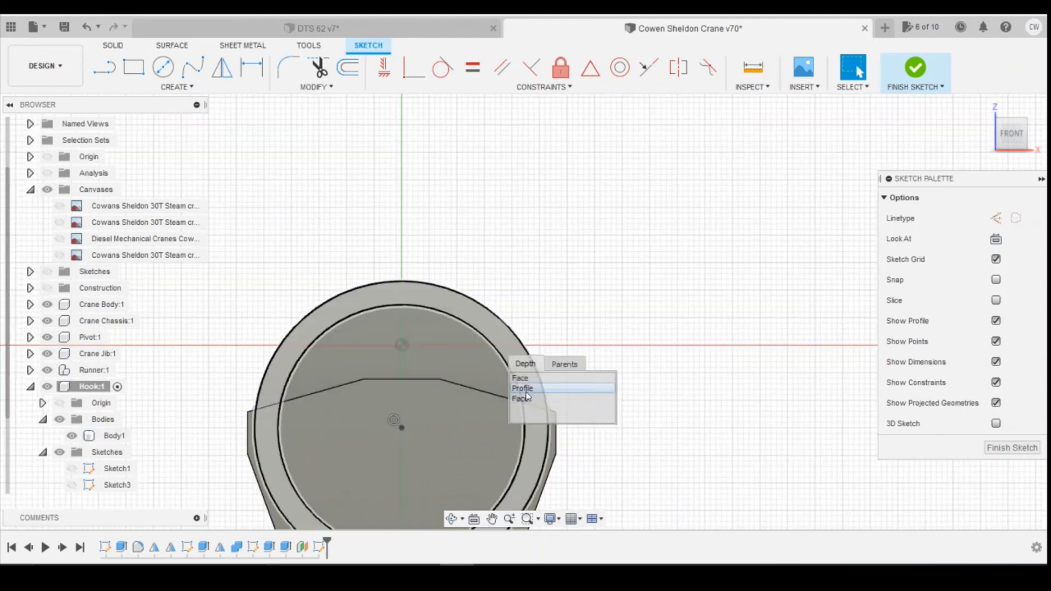
left_click(528, 394)
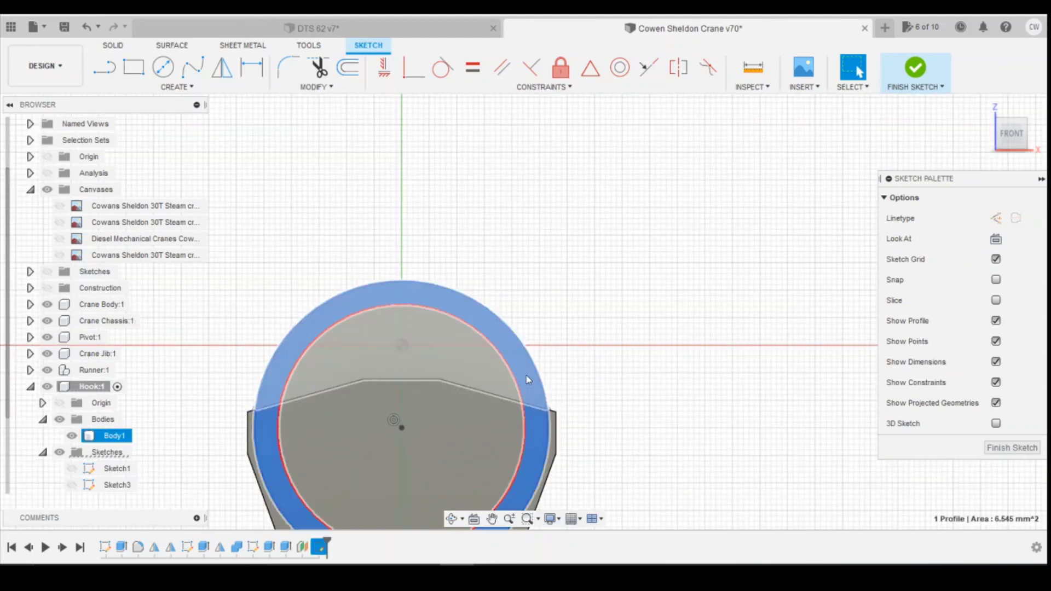
key("Escape")
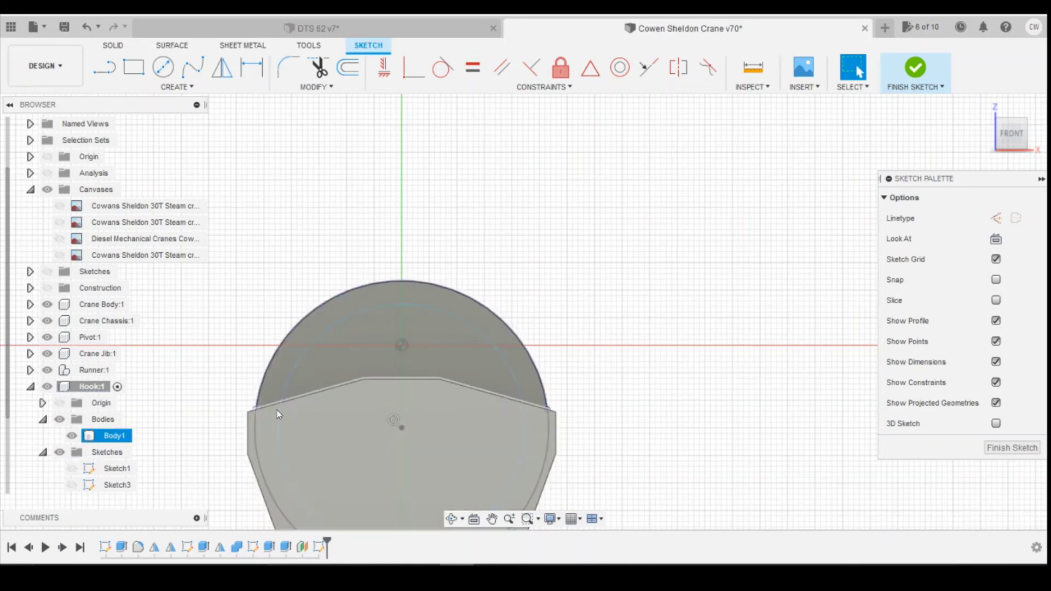
Project the block's three upper edges into the sketch to divide the ring between the two circles
key("p")
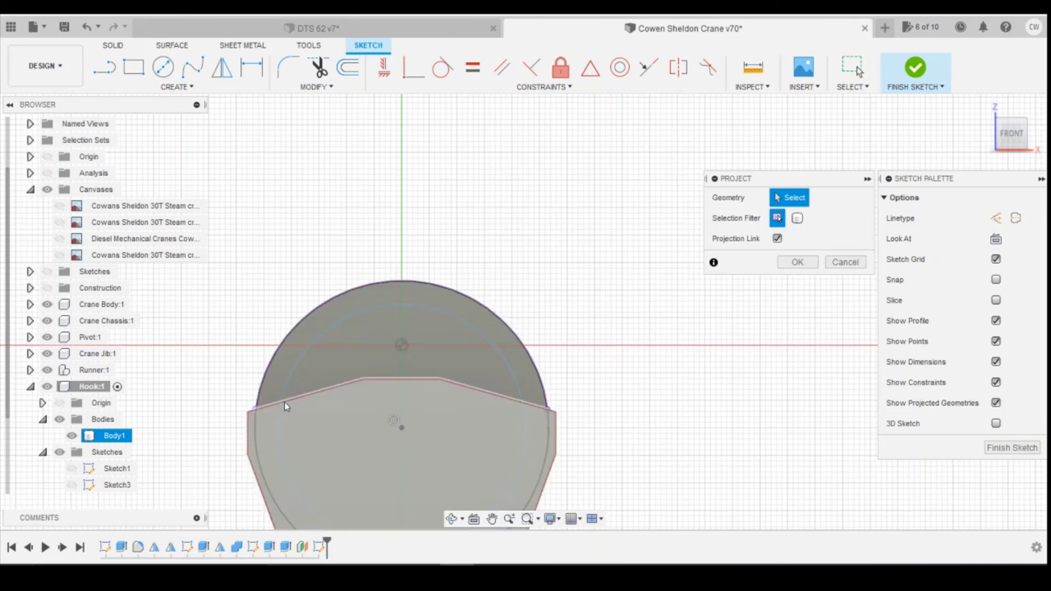
left_click(284, 401)
left_click(421, 379)
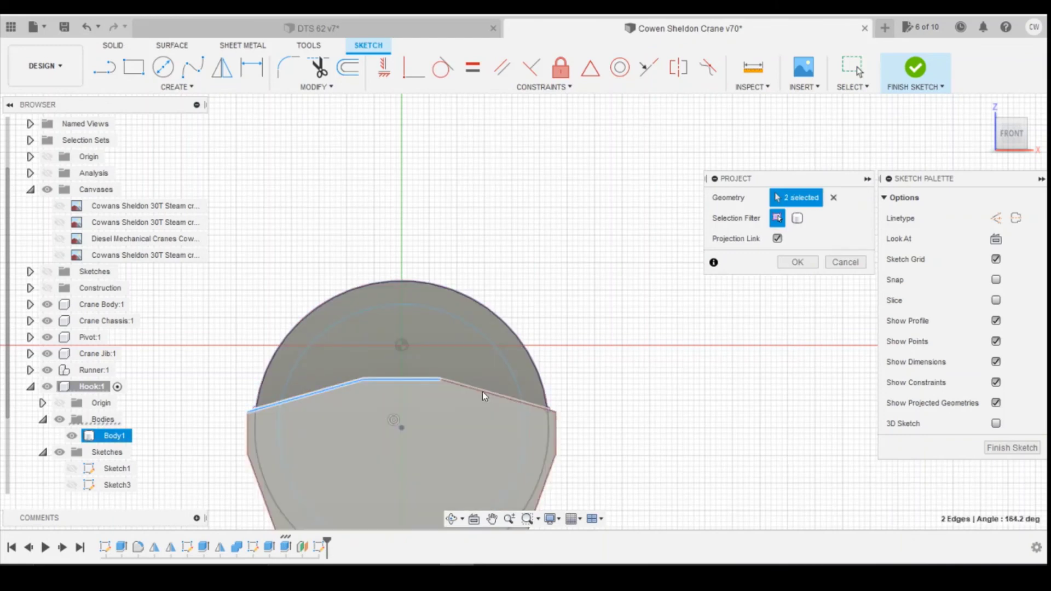
left_click(482, 392)
key("Return")
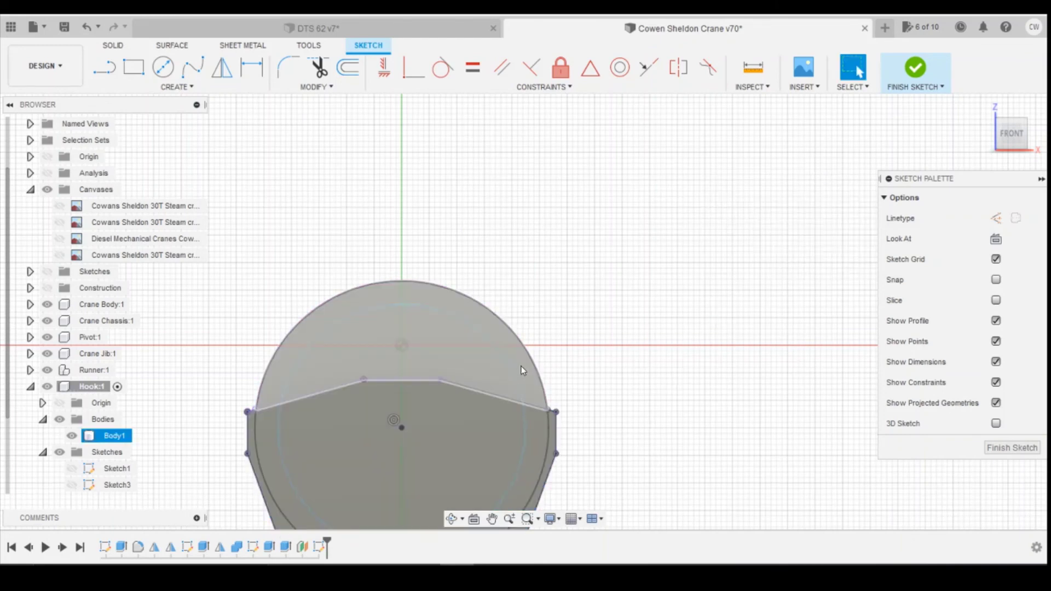
Extrude the arched ring profile above the block symmetrically by 0.30 mm with the Cut operation to form the pulley groove
left_click(520, 365)
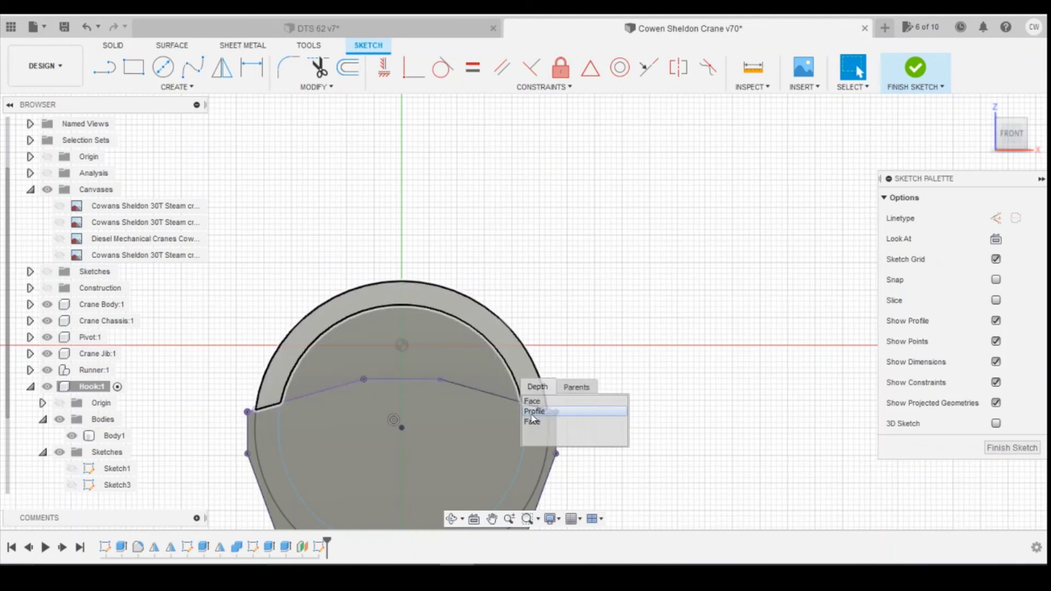
left_click(533, 415)
right_click(512, 369)
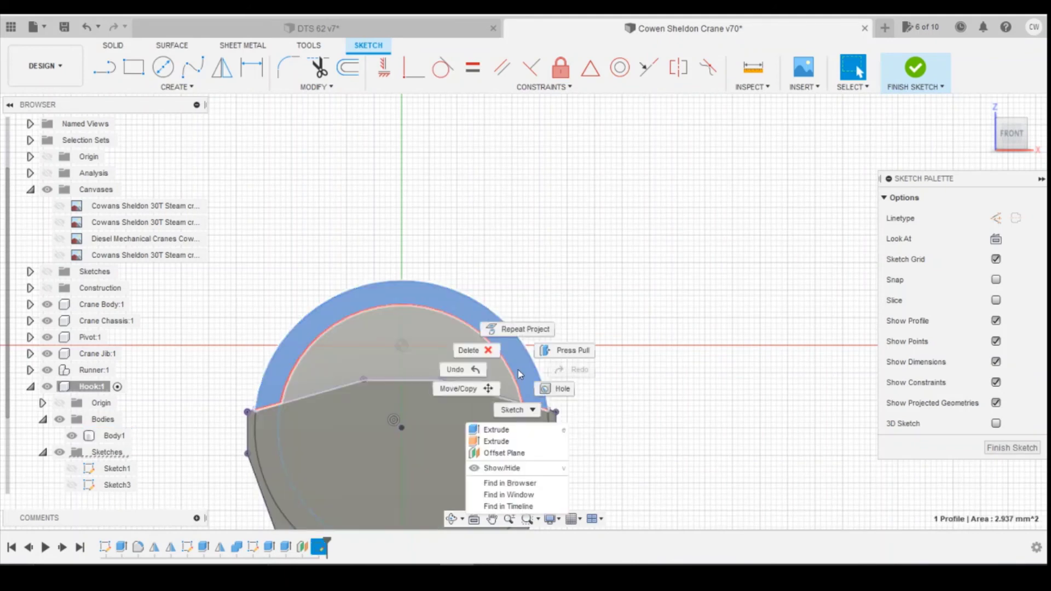
left_click(498, 429)
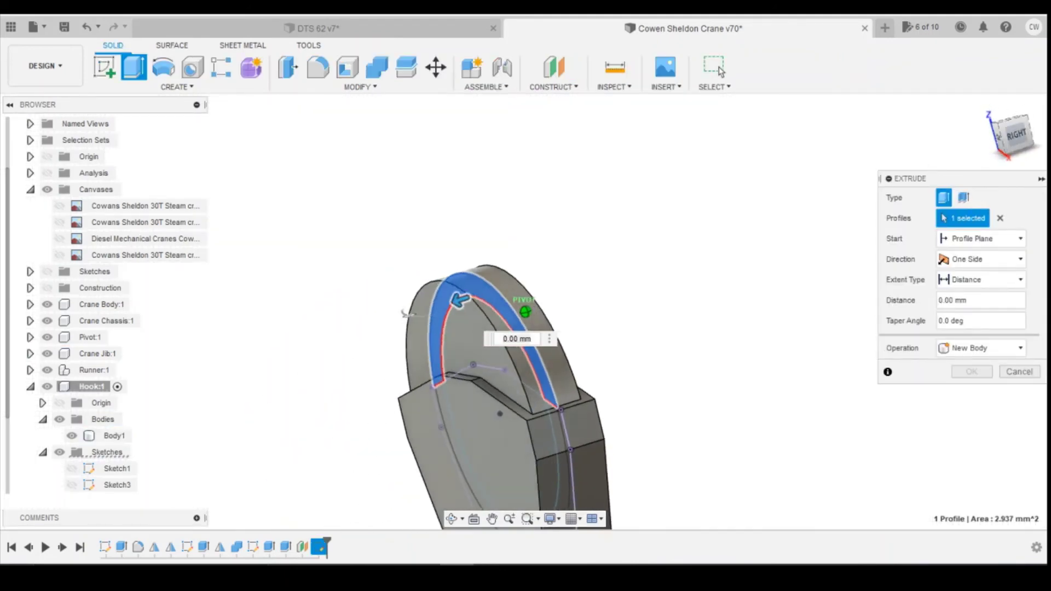
left_click(972, 260)
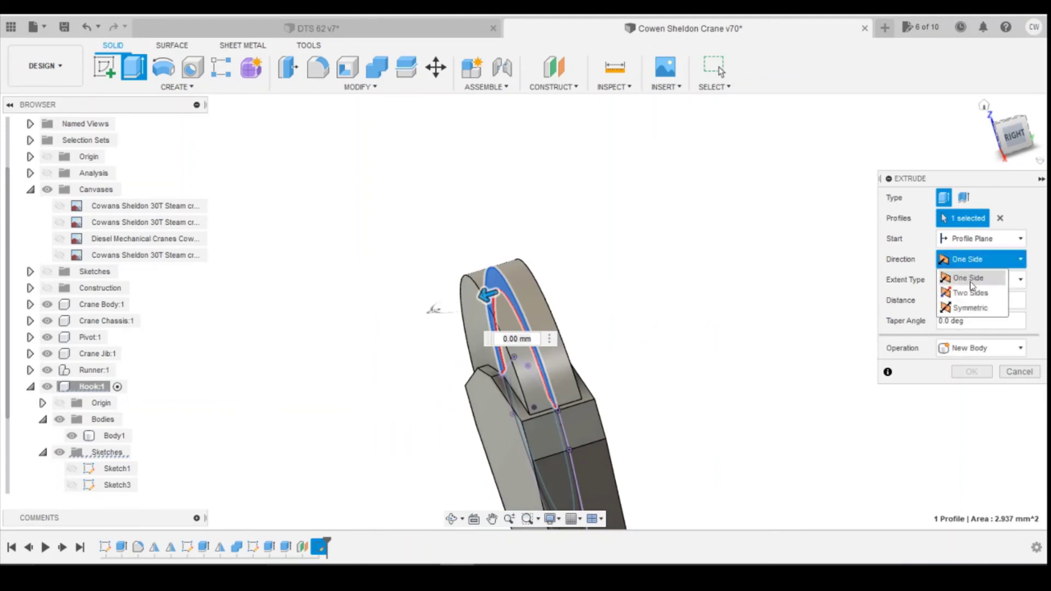
left_click(969, 309)
left_click_drag(493, 290, 533, 281)
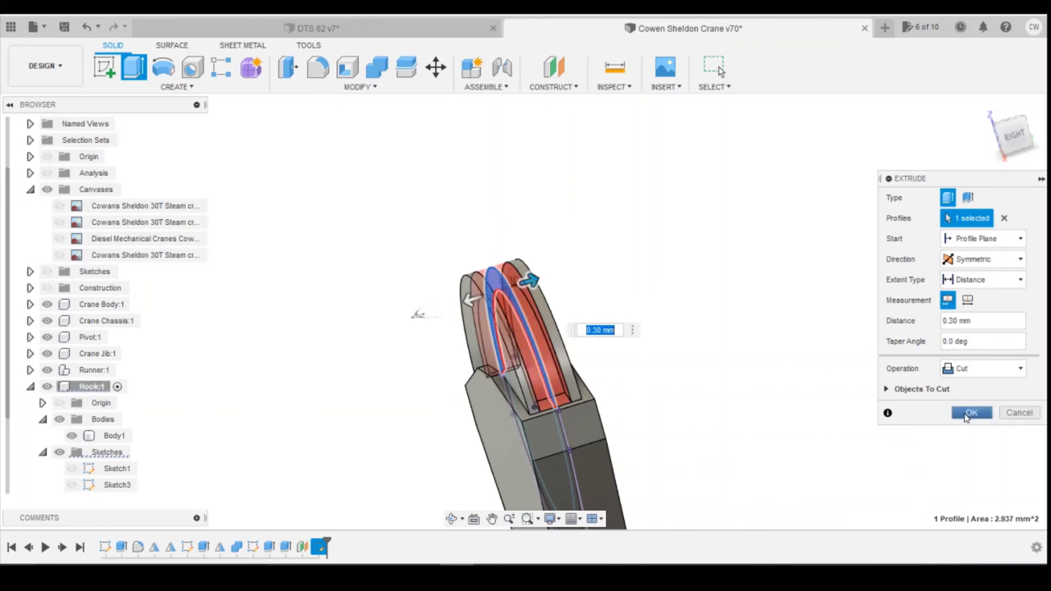
left_click(972, 412)
Examine the hook and grooved pulley block from several angles and in relation to the whole crane
scroll(833, 301, "down", 5)
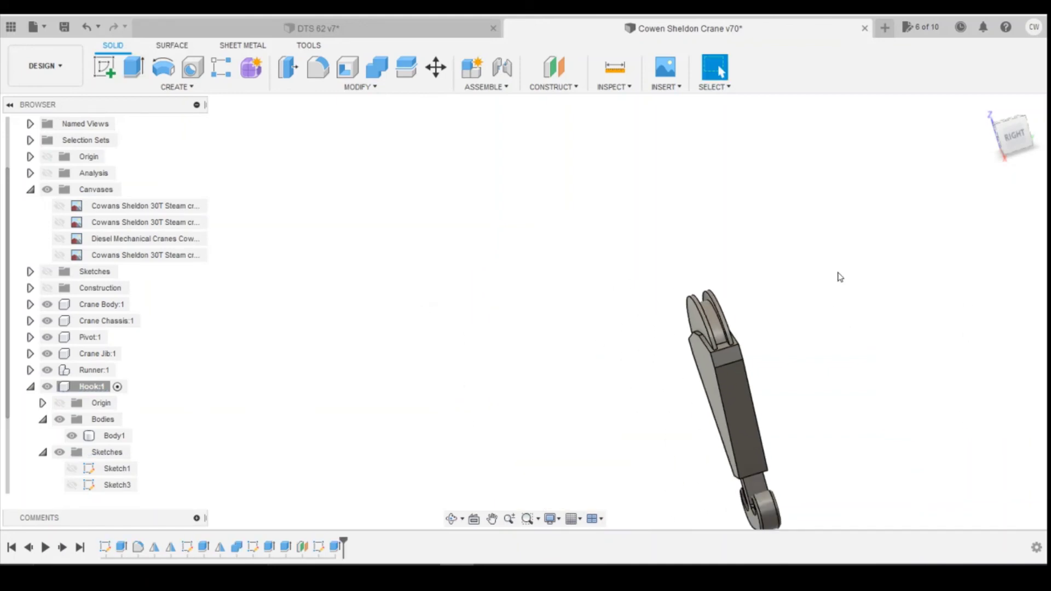
left_click_drag(1012, 141, 914, 145)
scroll(493, 331, "down", 5)
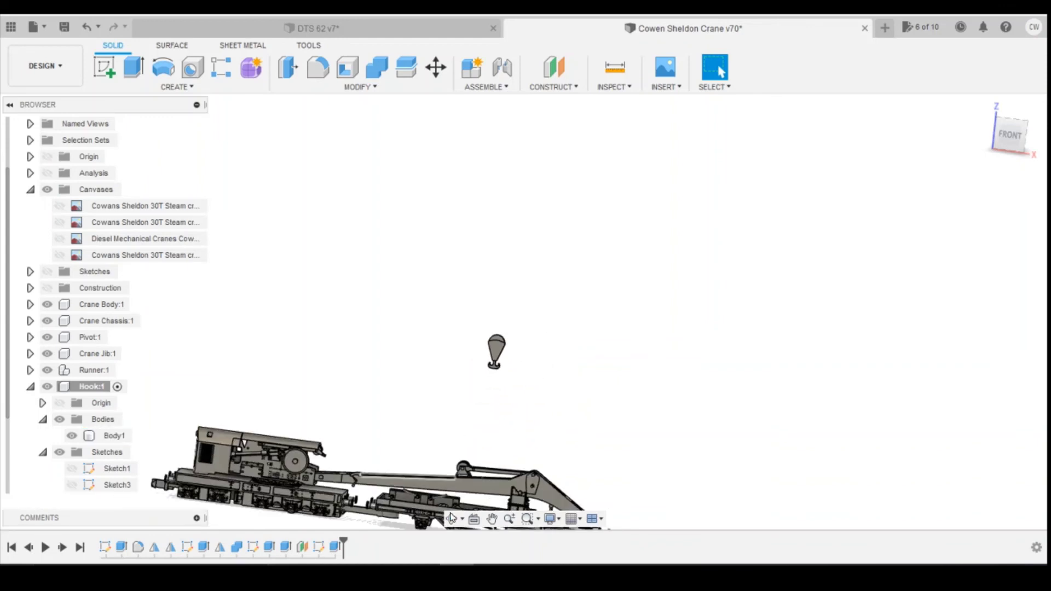
scroll(540, 501, "down", 2)
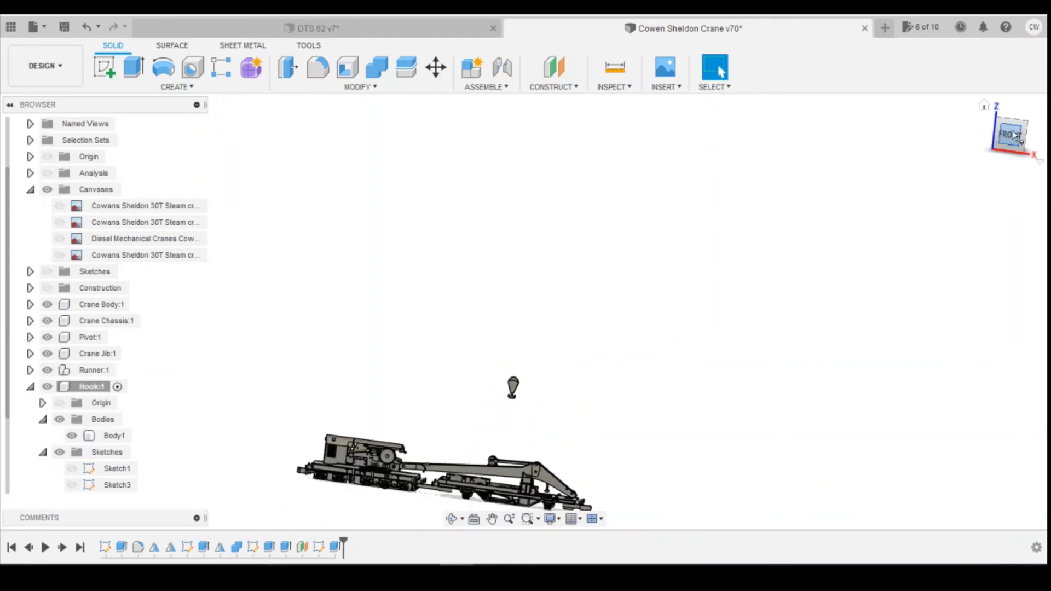
middle_click_drag(524, 307, 537, 419, "shift")
scroll(534, 405, "up", 5)
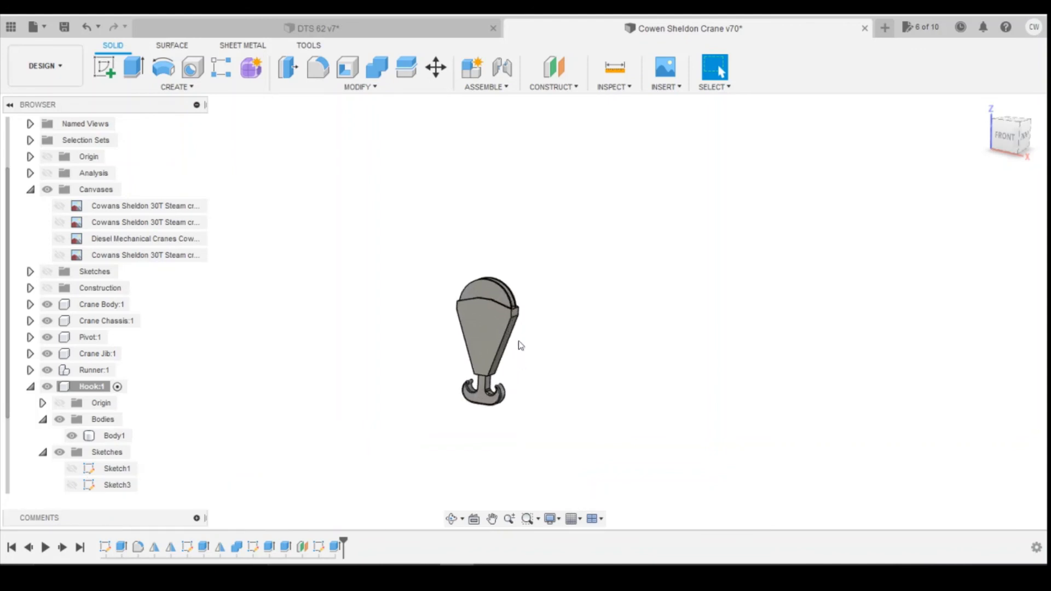
left_click(489, 336)
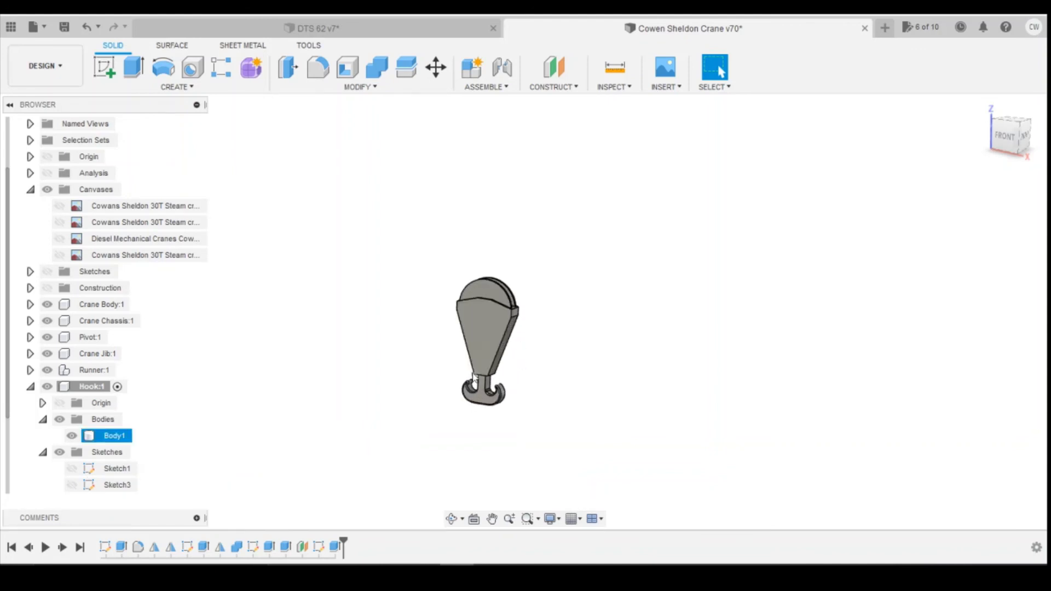
key("Escape")
left_click(1010, 134)
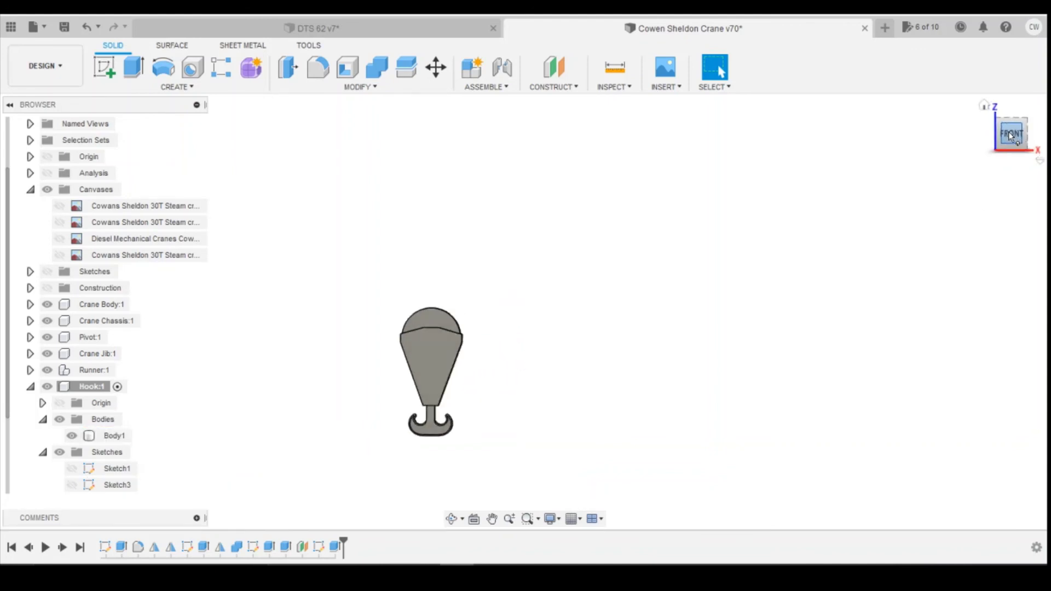
middle_click_drag(764, 291, 975, 146, "shift")
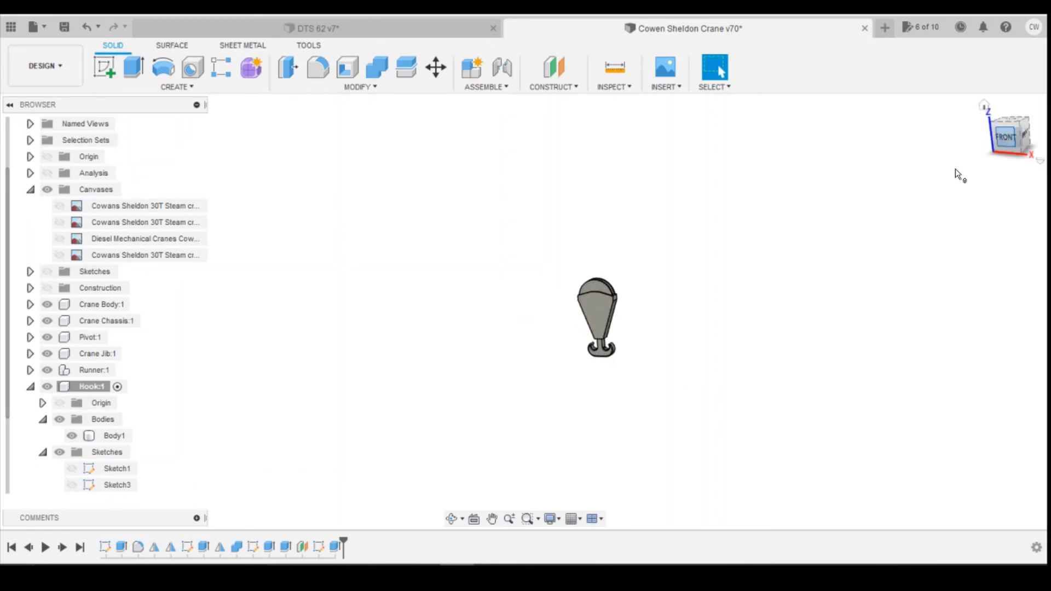
scroll(692, 363, "down", 5)
scroll(719, 299, "up", 2)
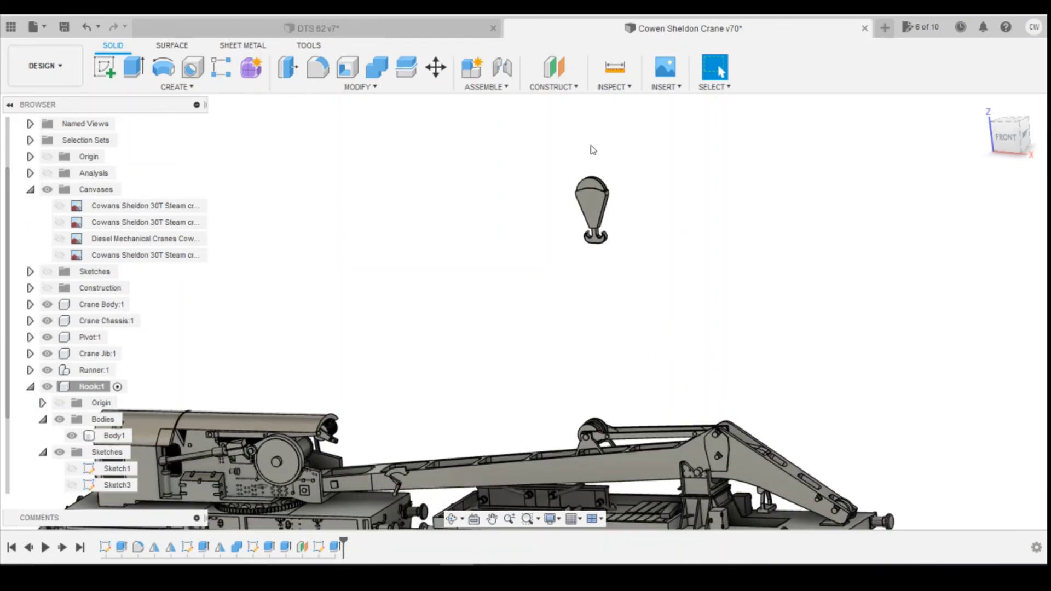